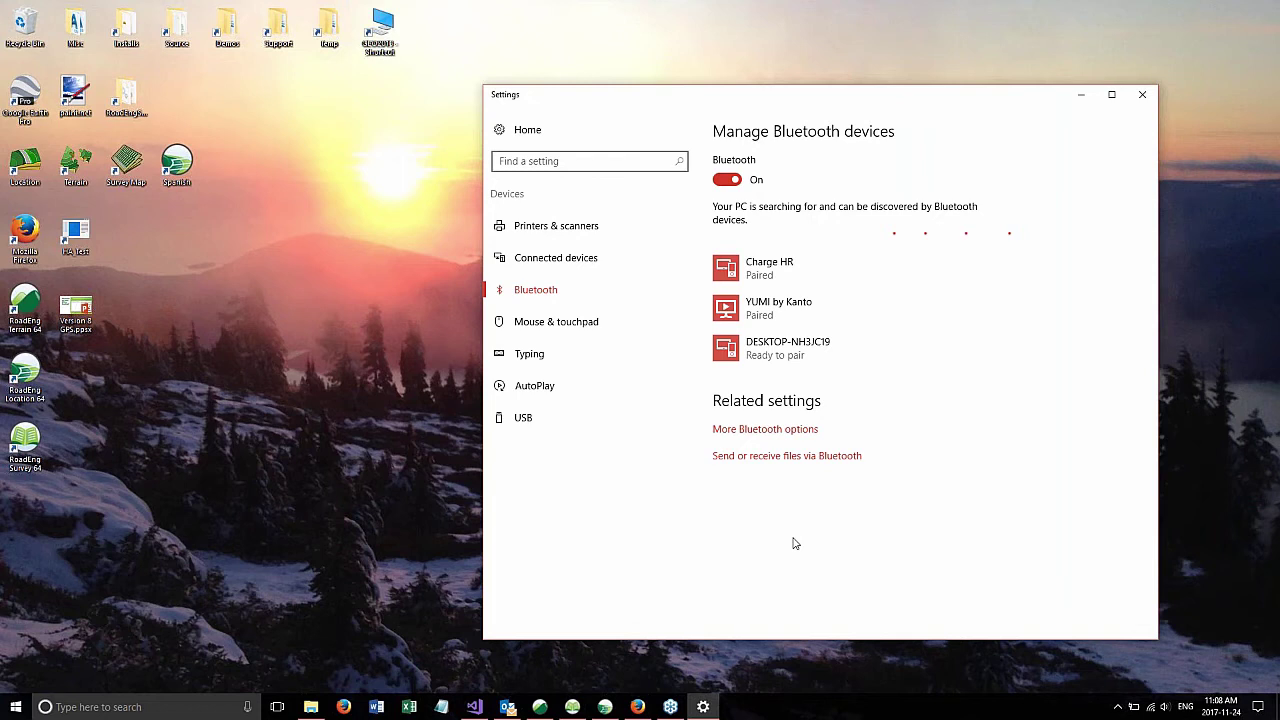
# Step: Reposition the Bluetooth settings window on the desktop and close it
pyautogui.moveTo(837, 95); pyautogui.dragTo(742, 82)
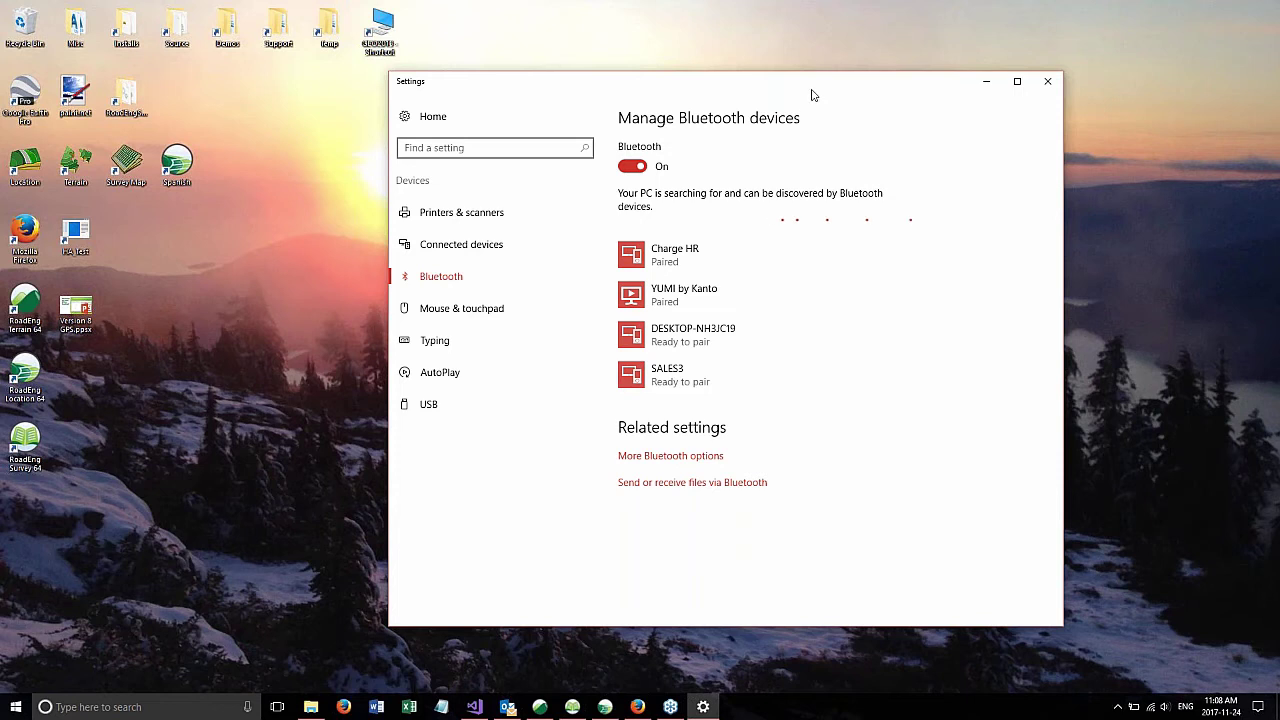
pyautogui.moveTo(811, 89); pyautogui.dragTo(810, 73)
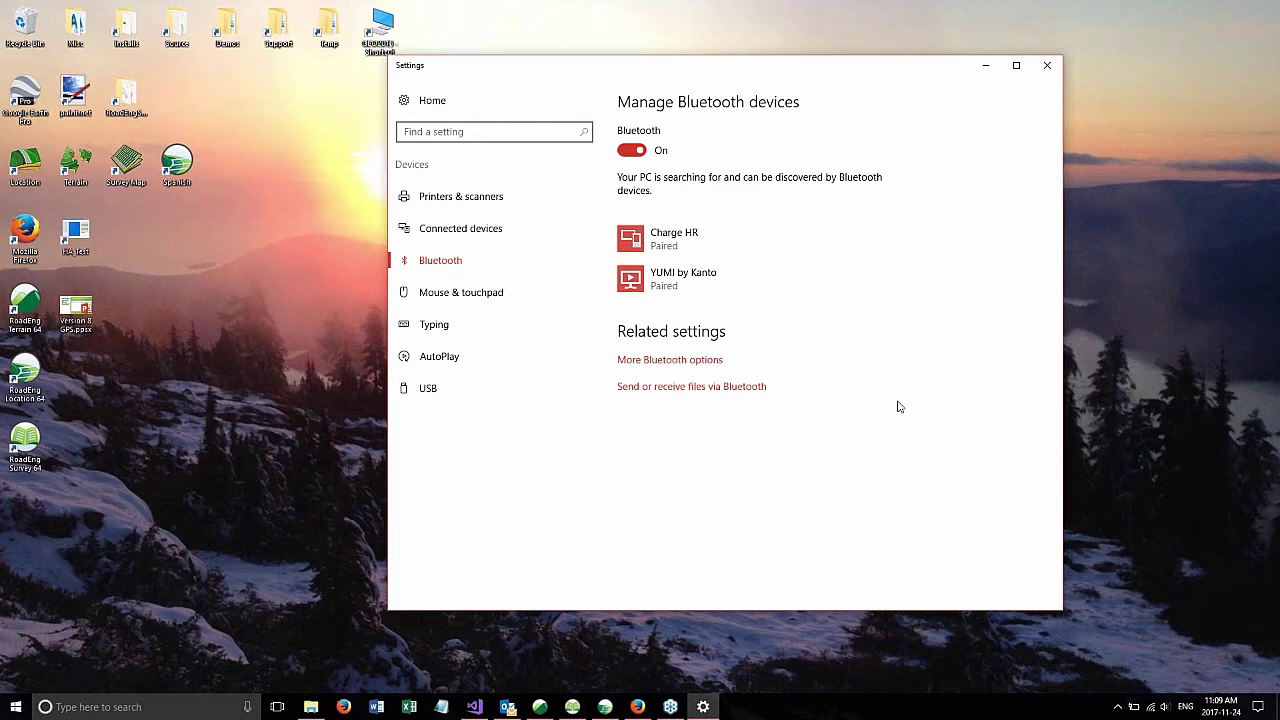
pyautogui.click(1047, 65)
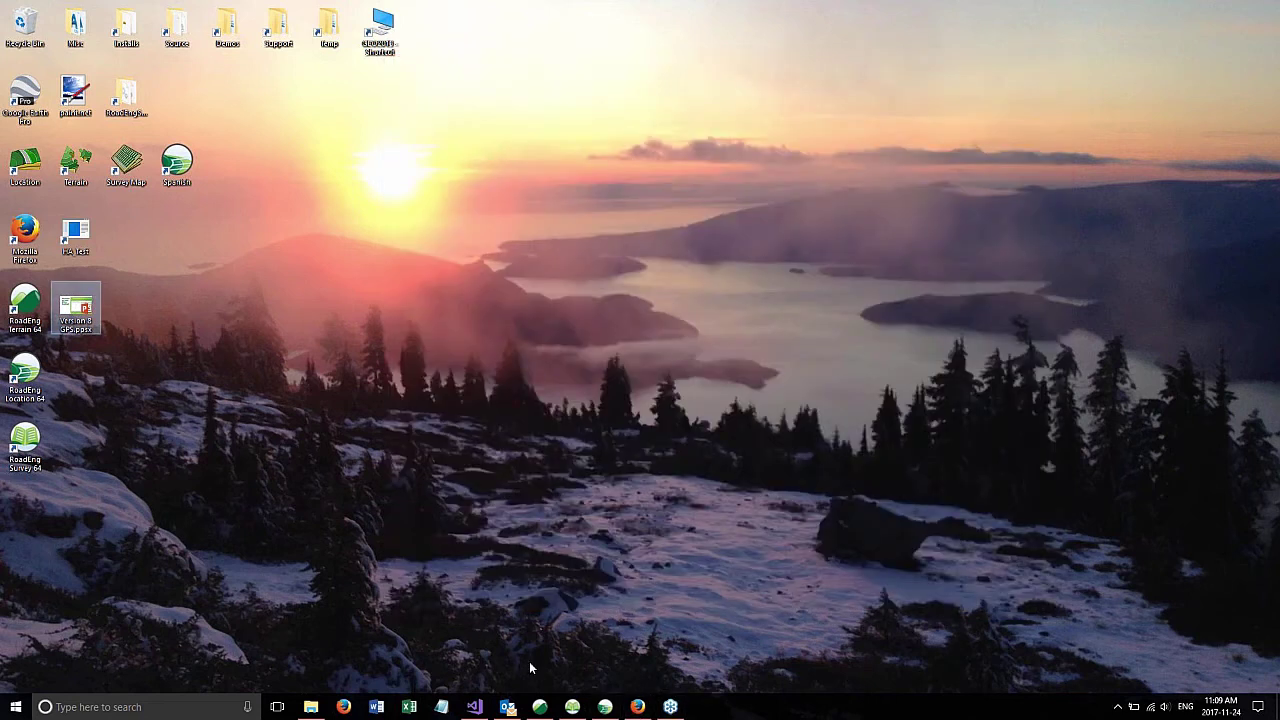
# Step: Switch to the Terrain window with OG_CreekArea1.terx and maximize it
pyautogui.click(668, 706)
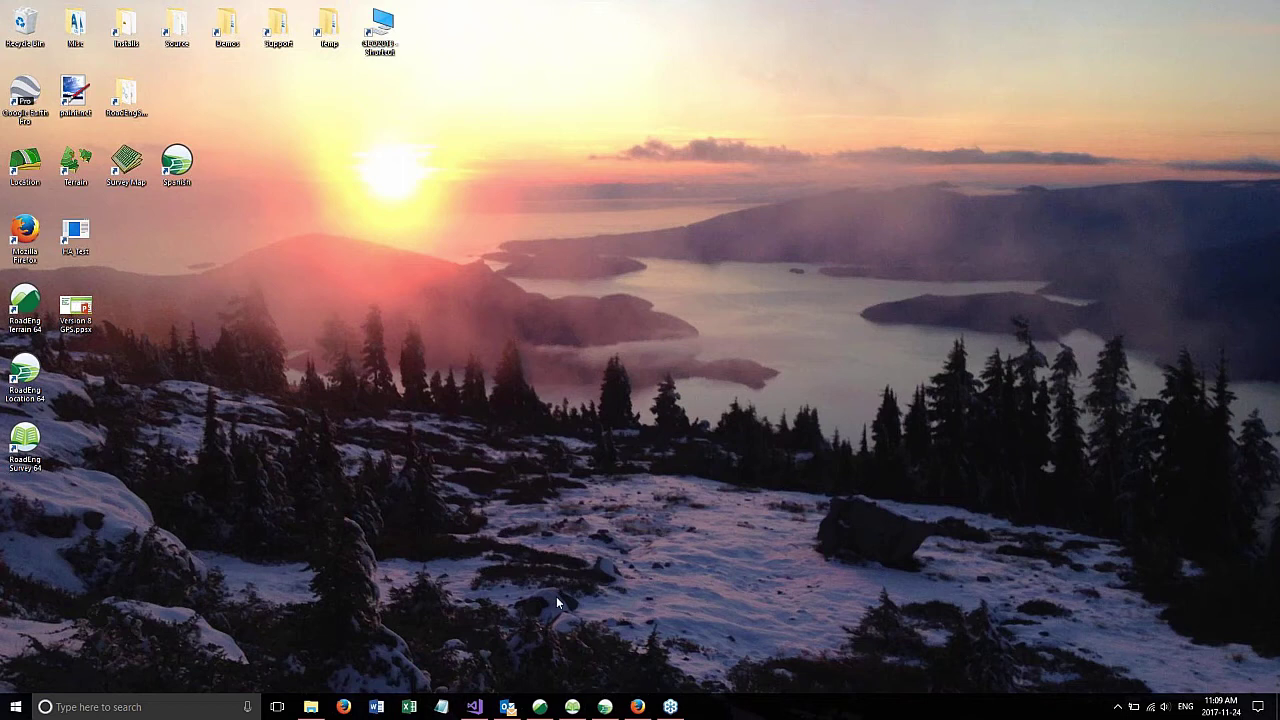
pyautogui.click(540, 707)
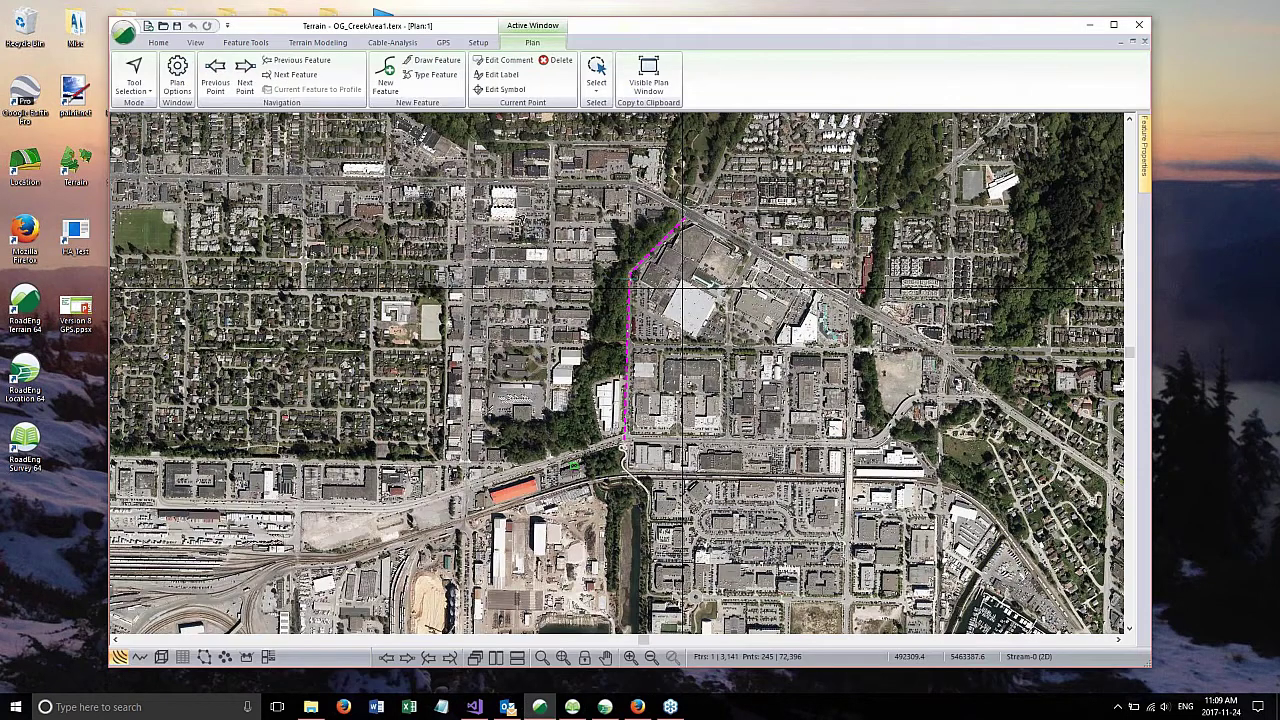
pyautogui.moveTo(705, 36); pyautogui.dragTo(607, 25)
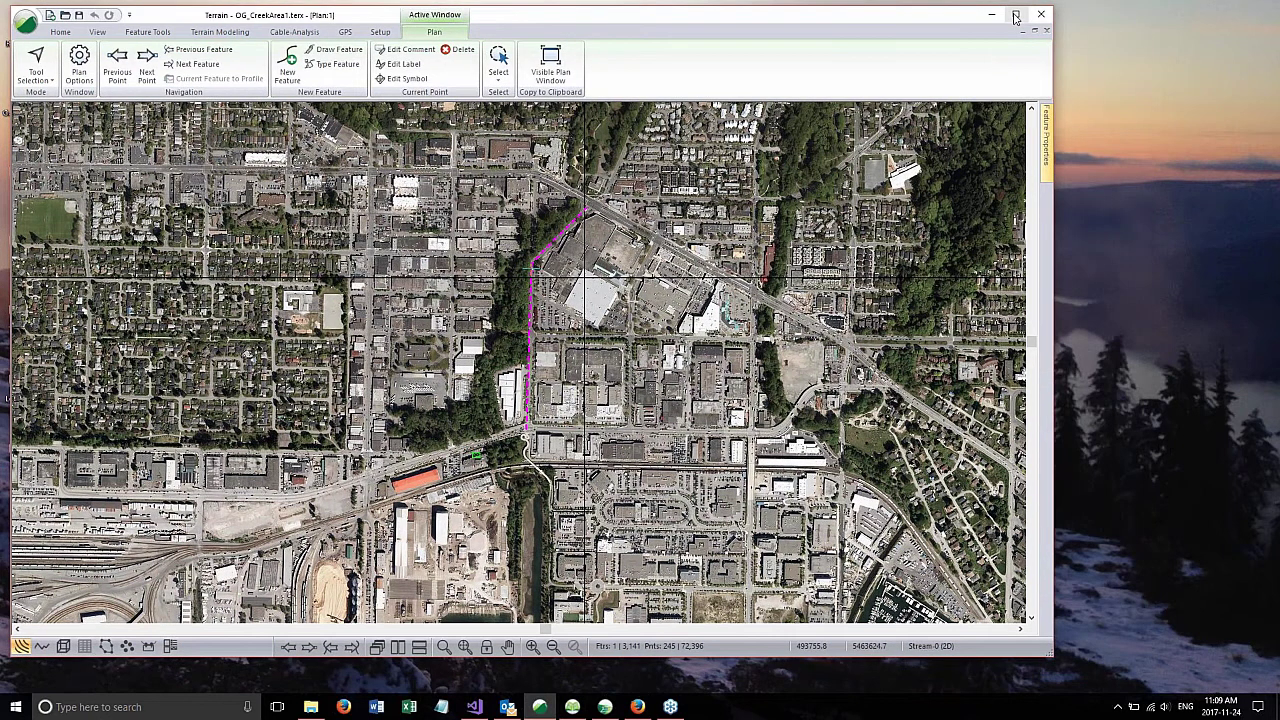
pyautogui.click(1016, 15)
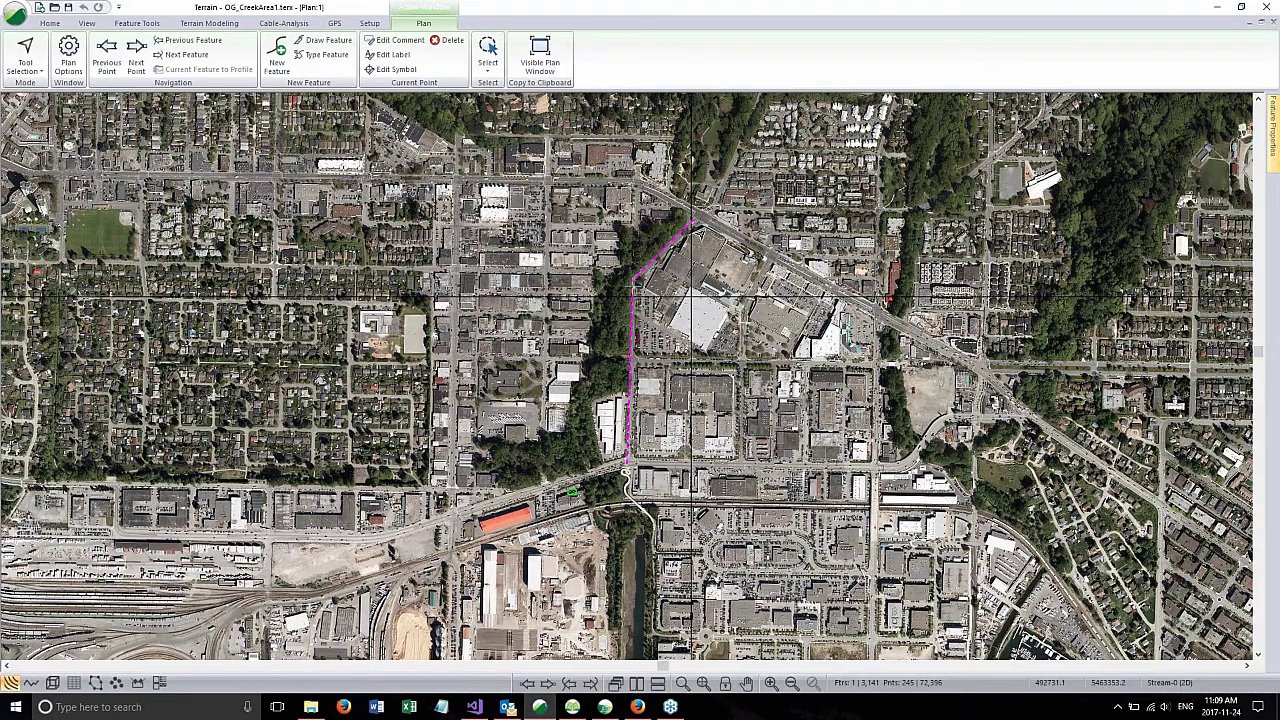
pyautogui.moveTo(692, 296)
# Step: Examine the projection settings and available projections in the Terrain module setup, leaving without saving
pyautogui.click(372, 25)
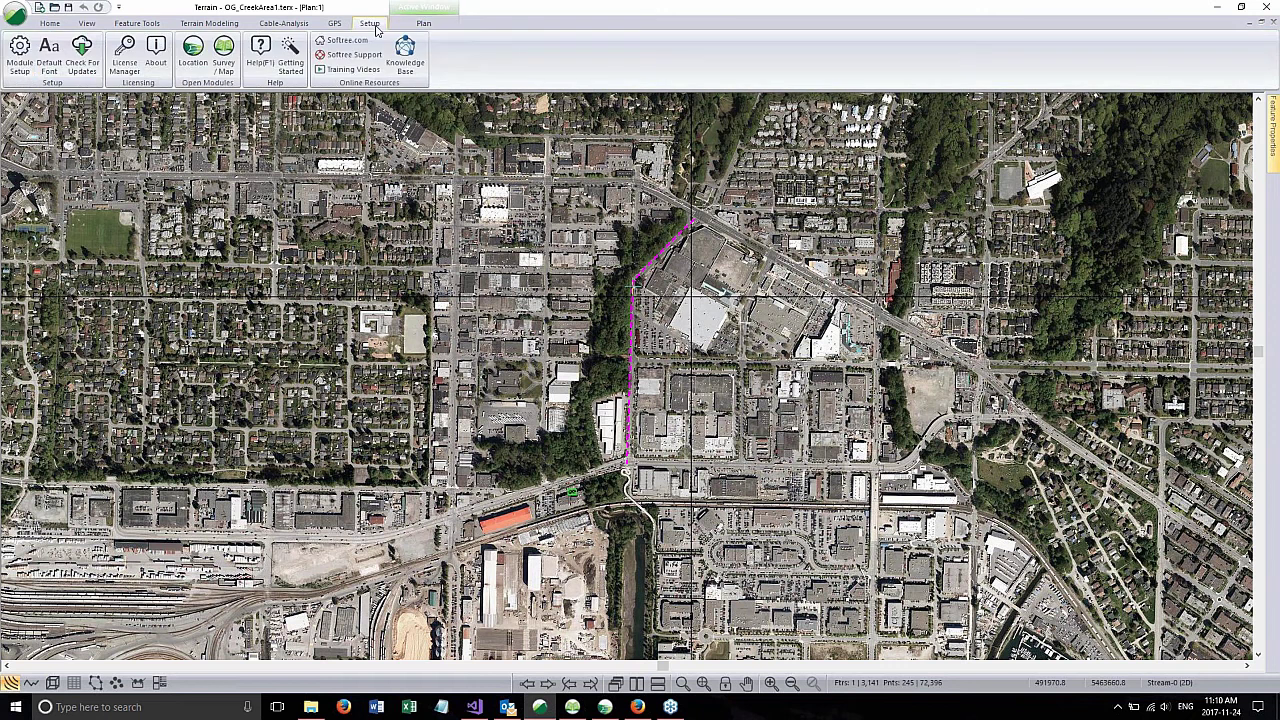
pyautogui.click(20, 52)
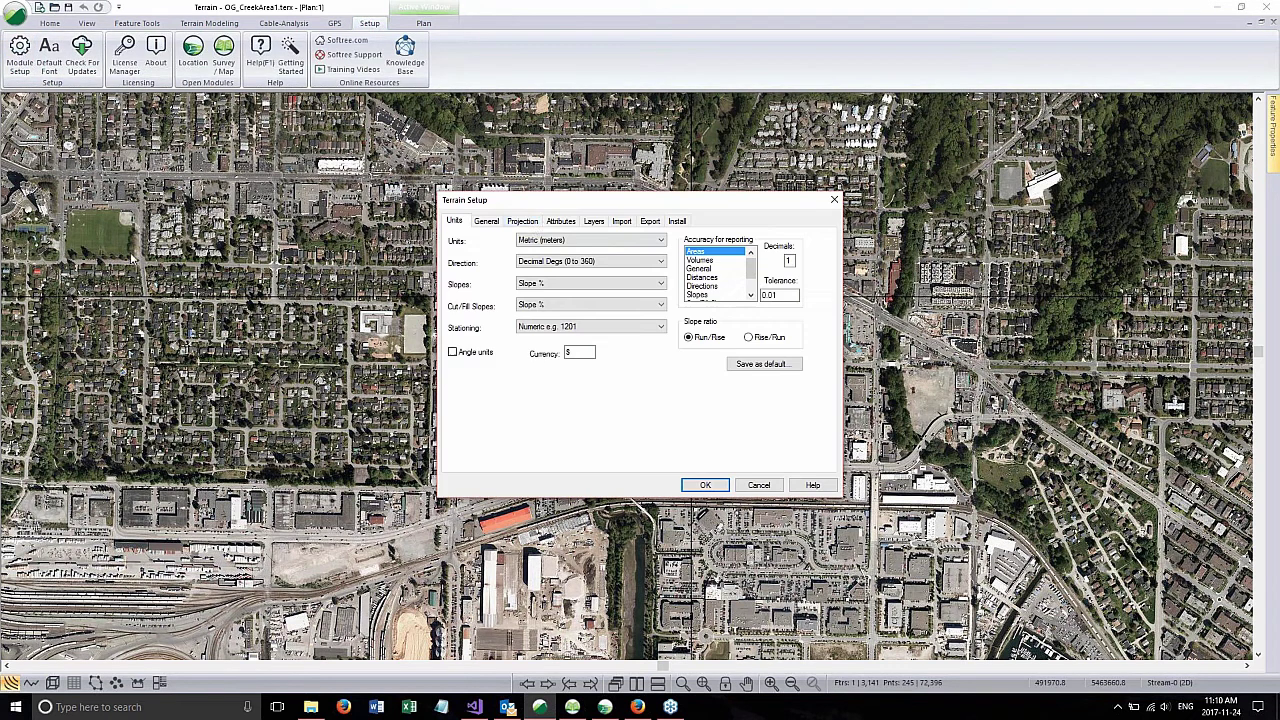
pyautogui.click(524, 222)
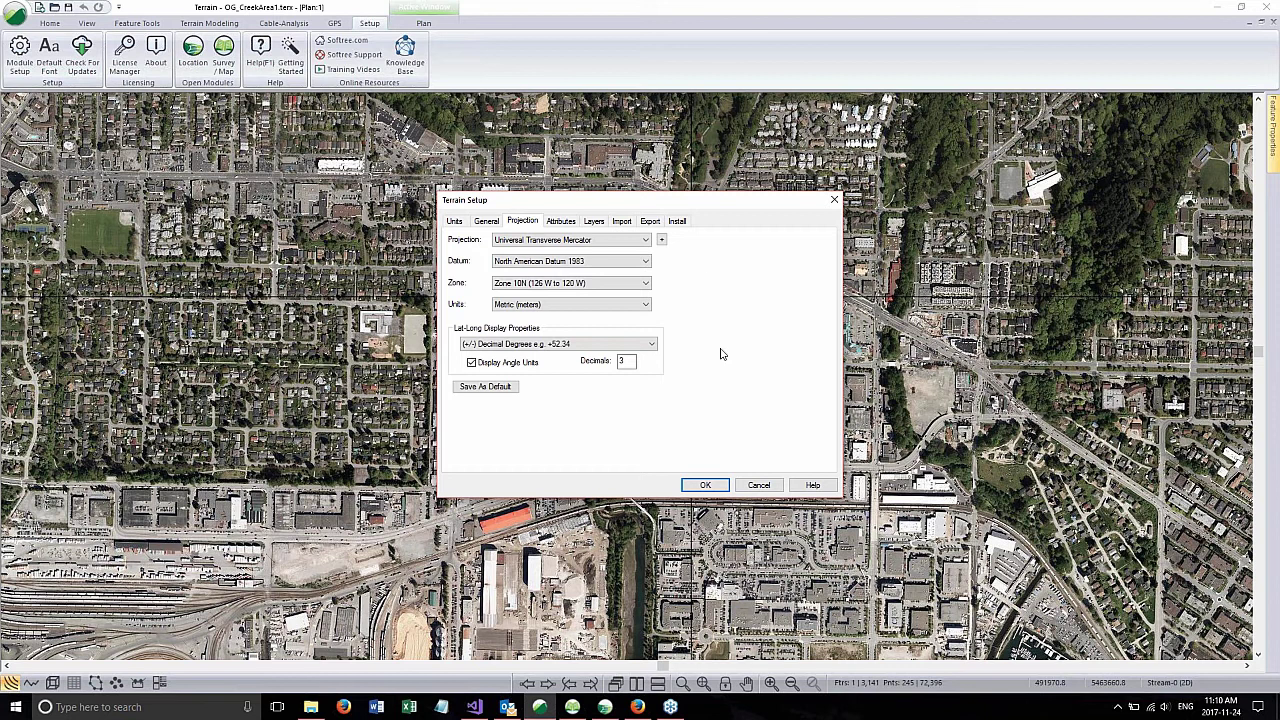
pyautogui.click(645, 241)
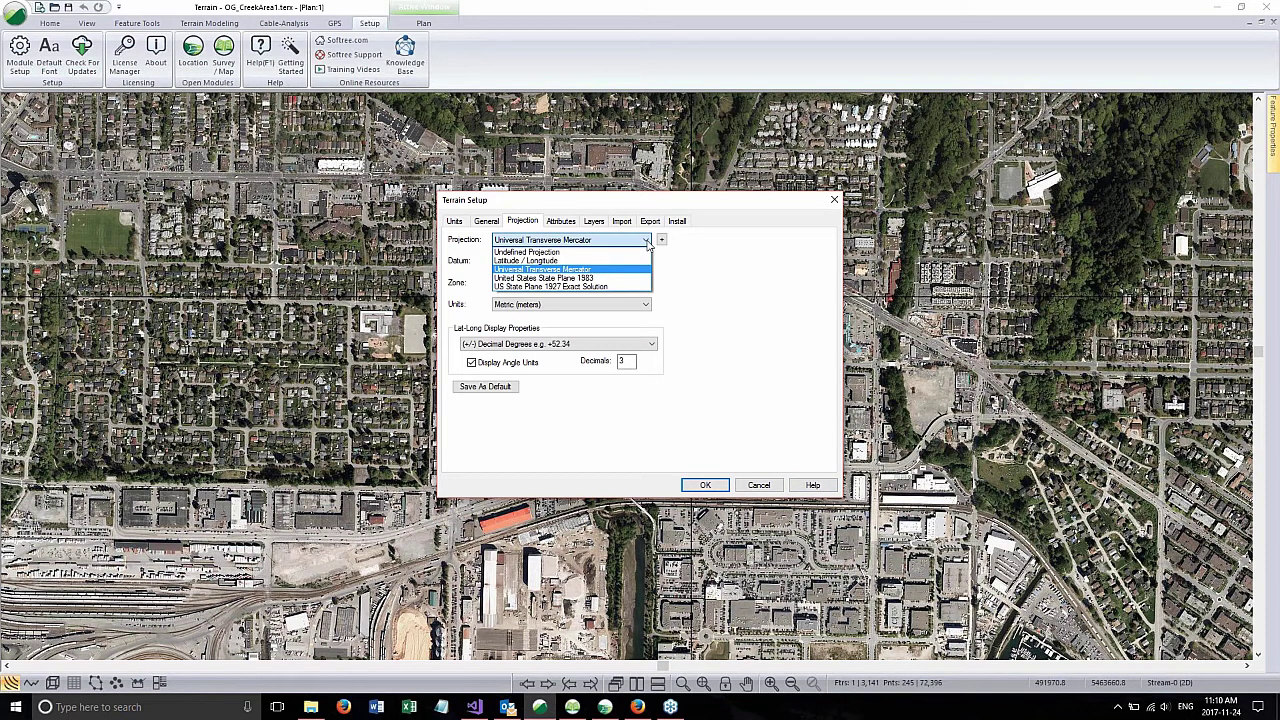
pyautogui.click(724, 272)
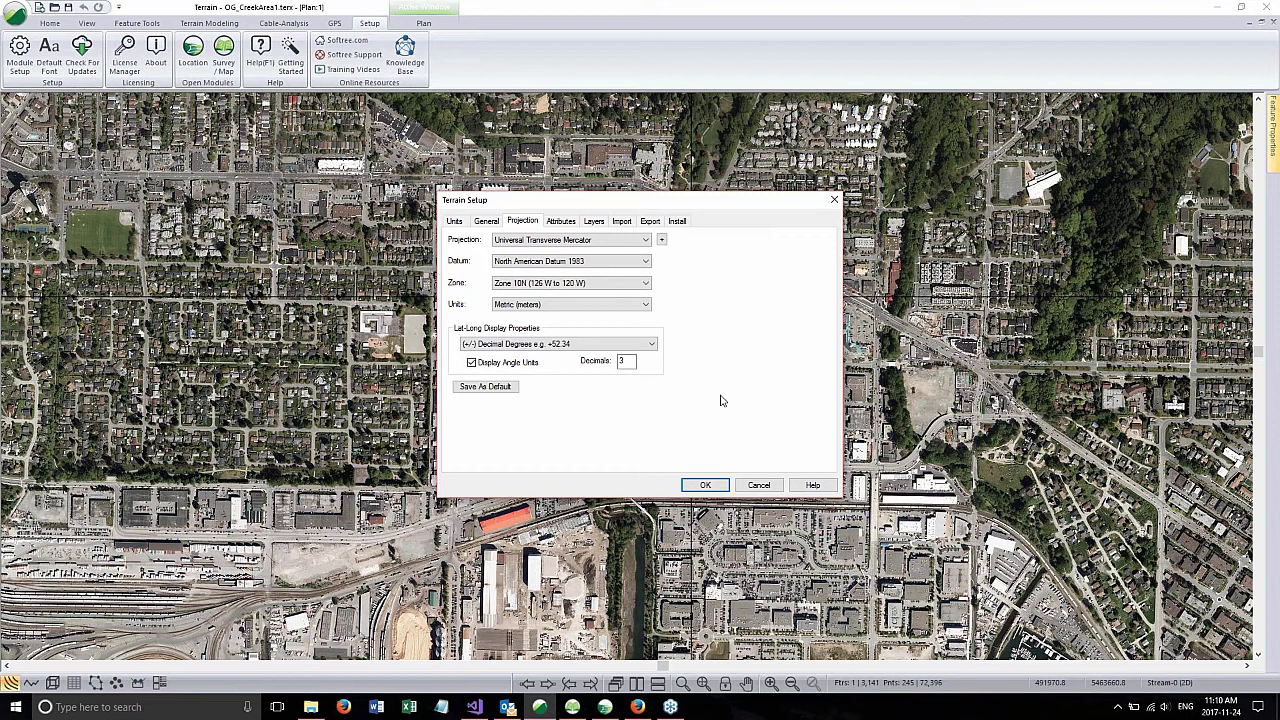
pyautogui.click(759, 485)
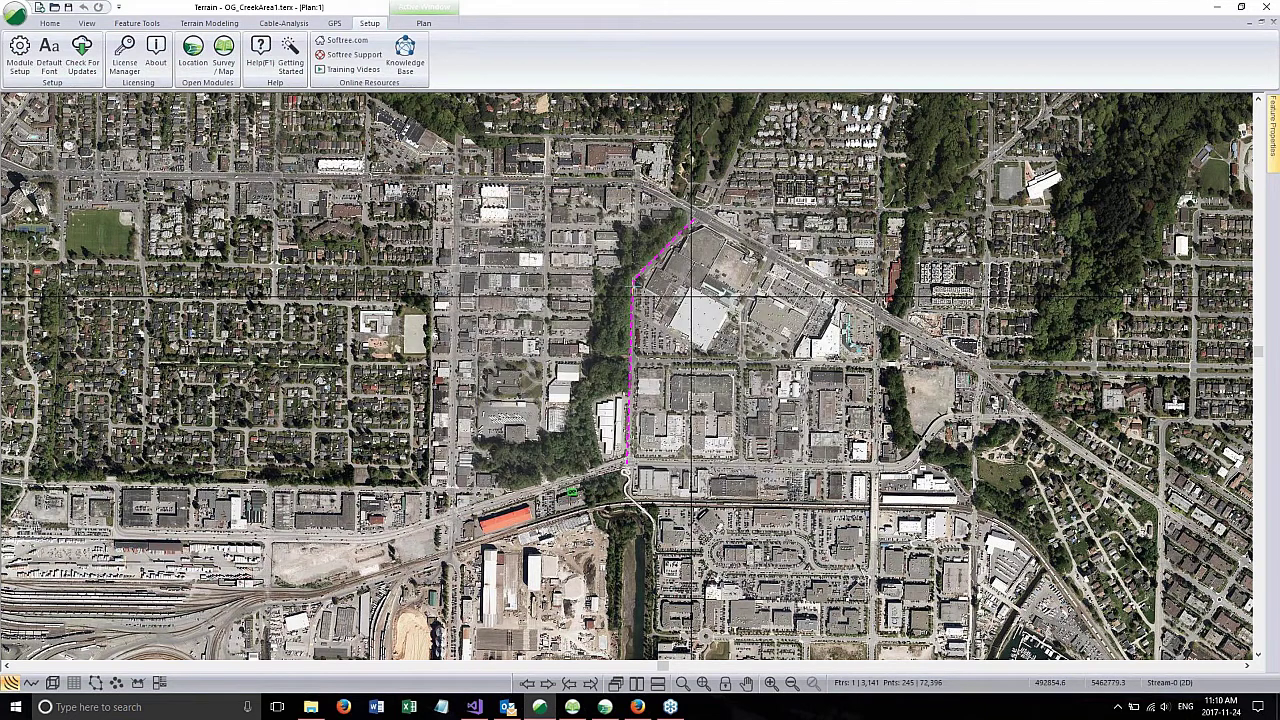
# Step: Export the selected creek-side path feature to Google Earth using the Selected Features option
pyautogui.moveTo(690, 297); pyautogui.dragTo(583, 297, button='middle')
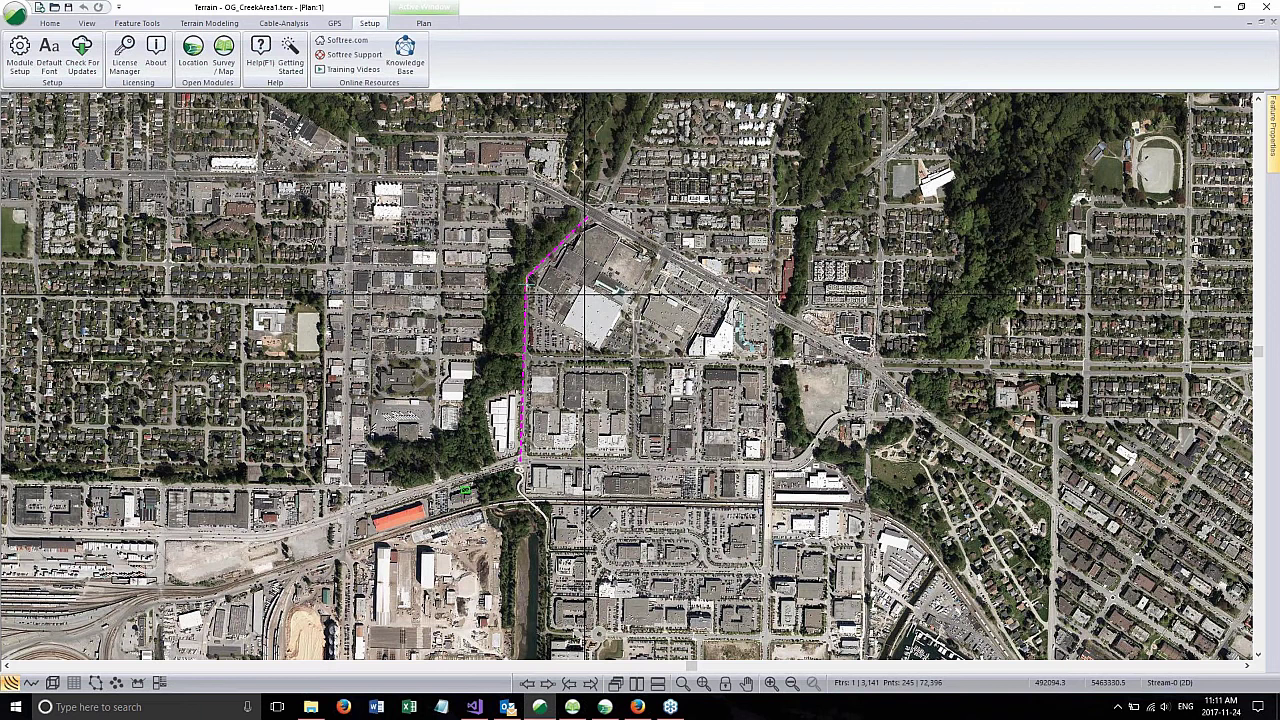
pyautogui.click(49, 23)
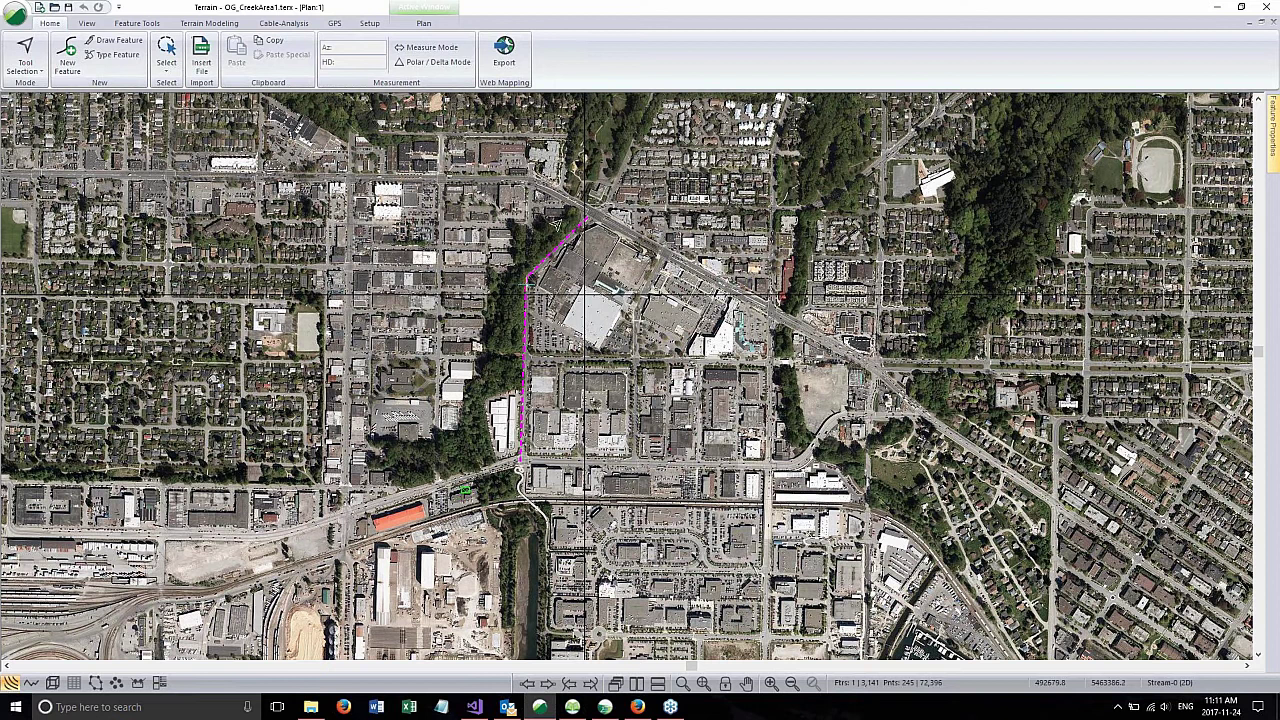
pyautogui.click(505, 52)
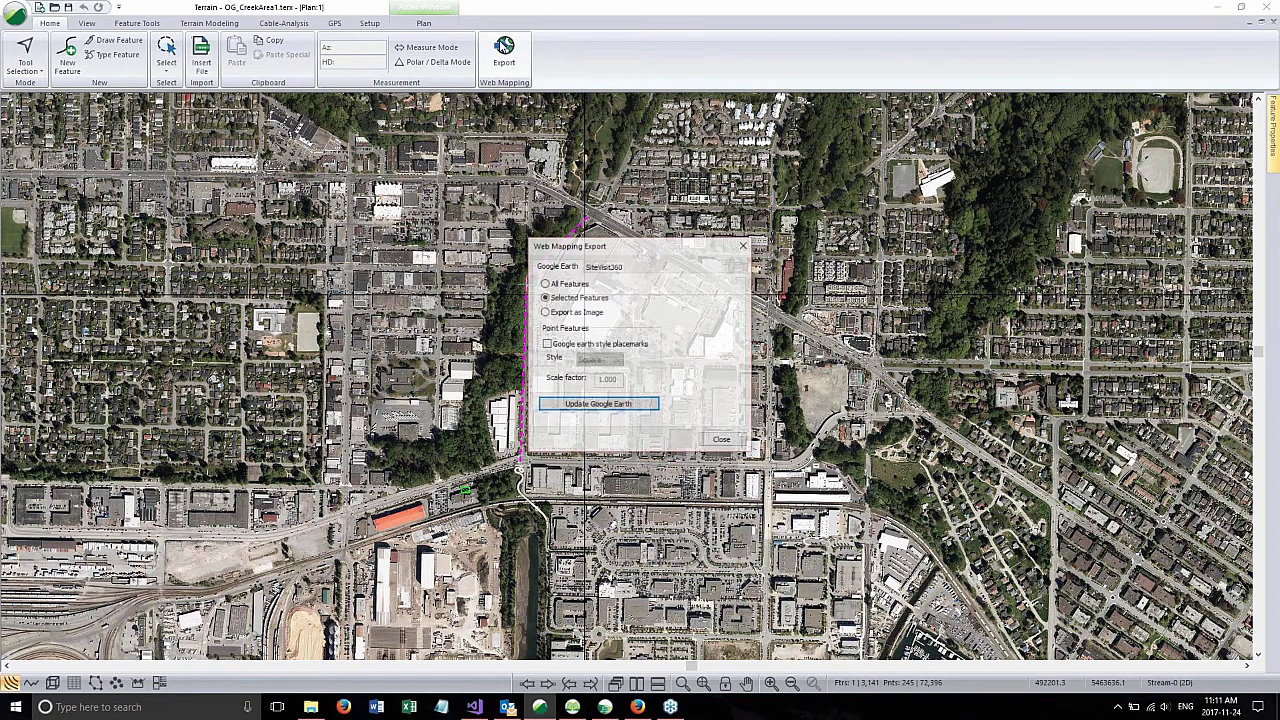
pyautogui.moveTo(629, 251); pyautogui.dragTo(774, 164)
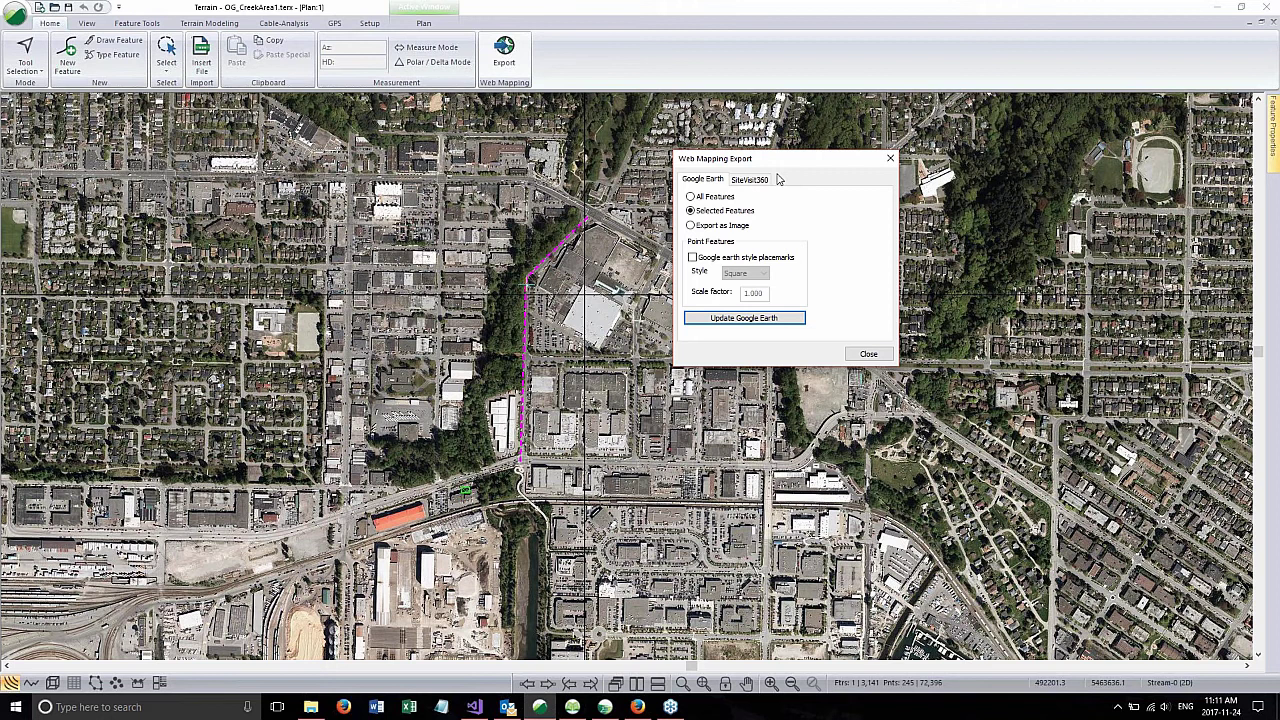
pyautogui.click(744, 318)
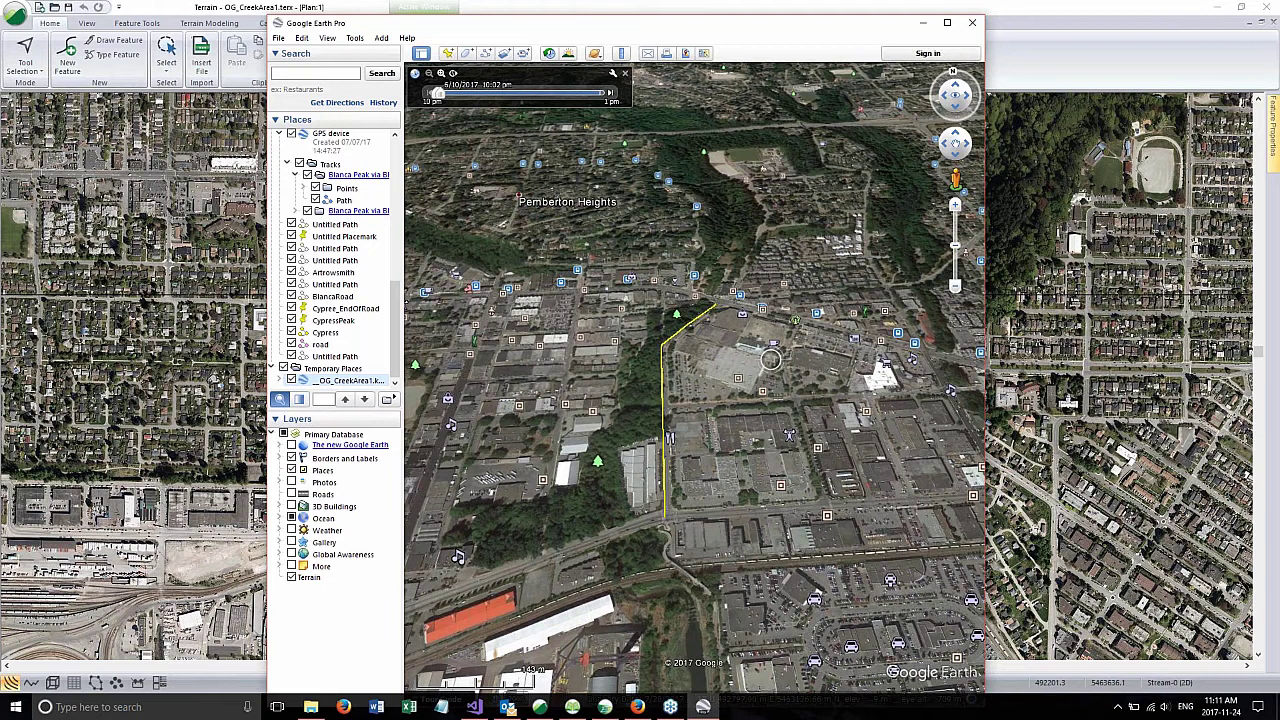
# Step: Inspect the exported path in Google Earth Pro, then close it, discarding the temporary places, and close the Web Mapping Export dialog
pyautogui.moveTo(740, 350); pyautogui.dragTo(698, 346, button='middle')
pyautogui.scroll(3, 698, 347)
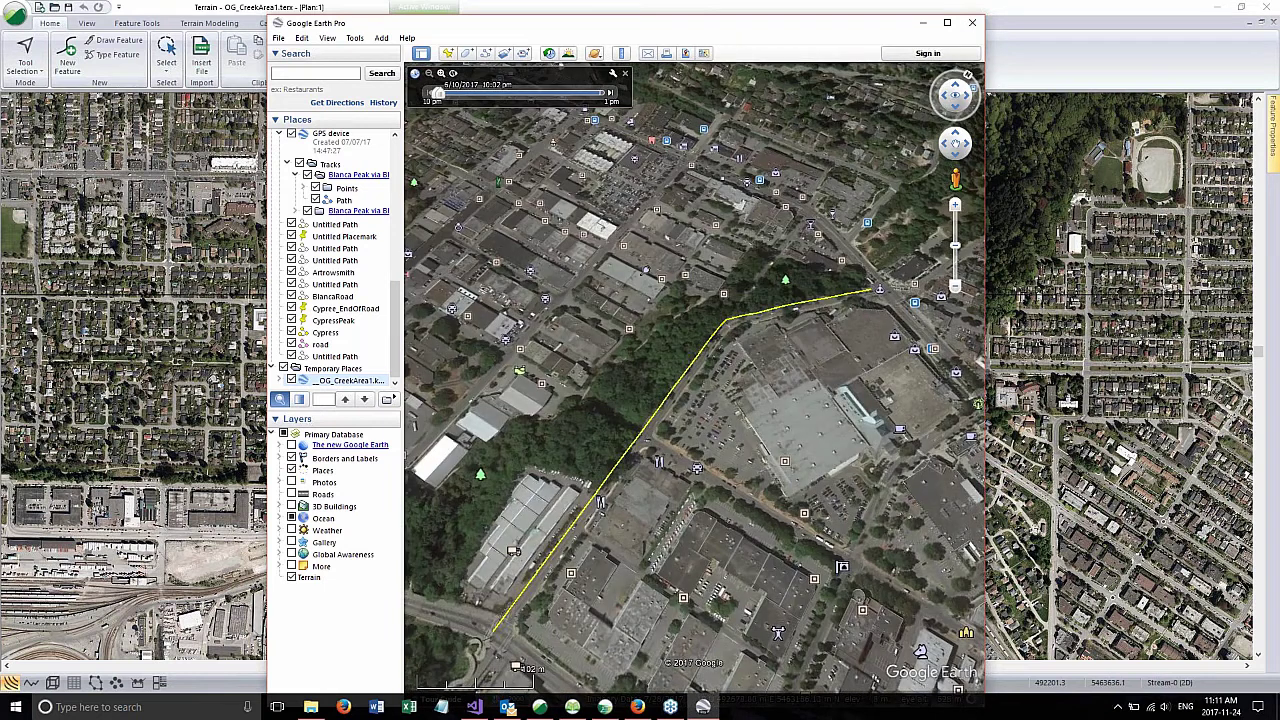
pyautogui.scroll(-2, 728, 327)
pyautogui.scroll(-2, 728, 327)
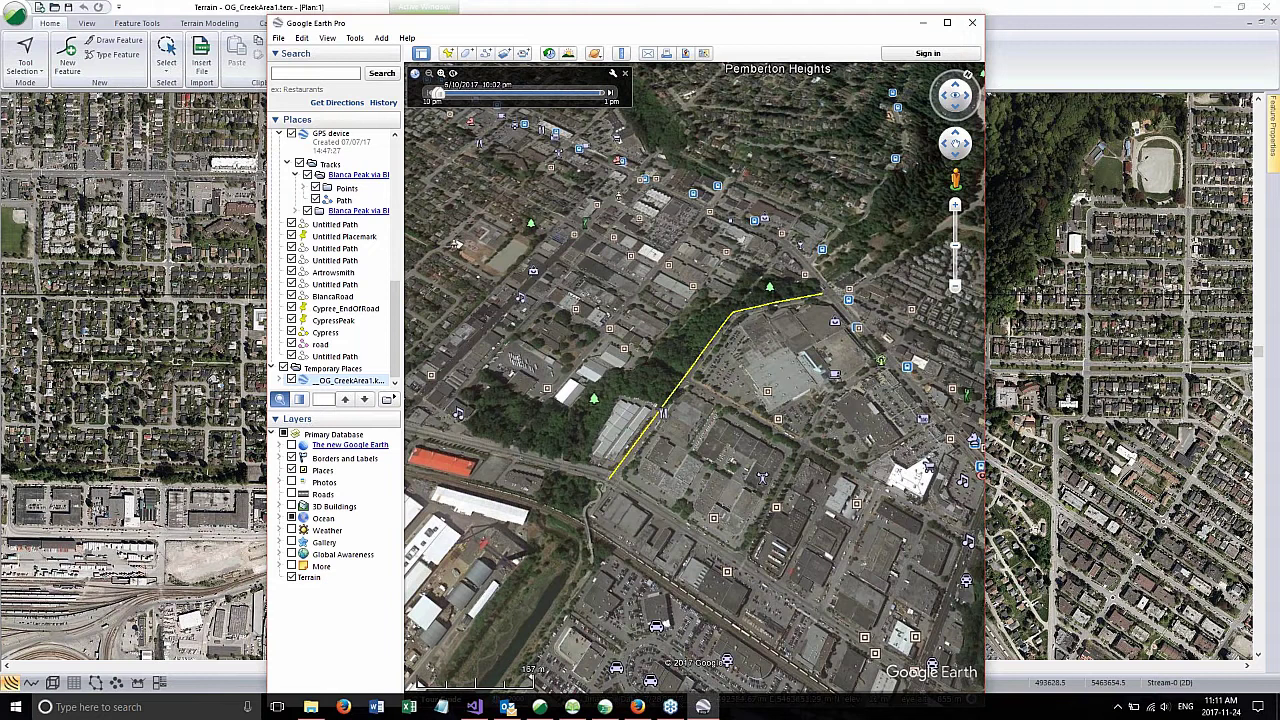
pyautogui.moveTo(863, 24); pyautogui.dragTo(865, 15)
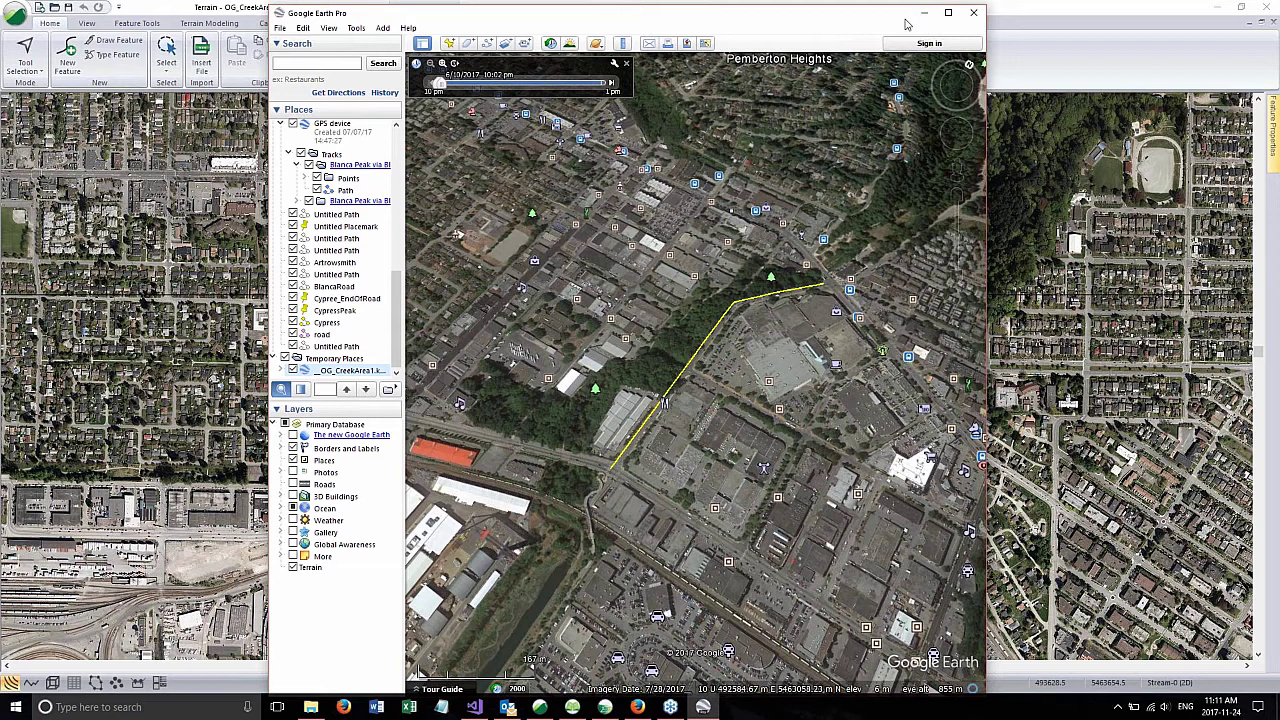
pyautogui.click(977, 15)
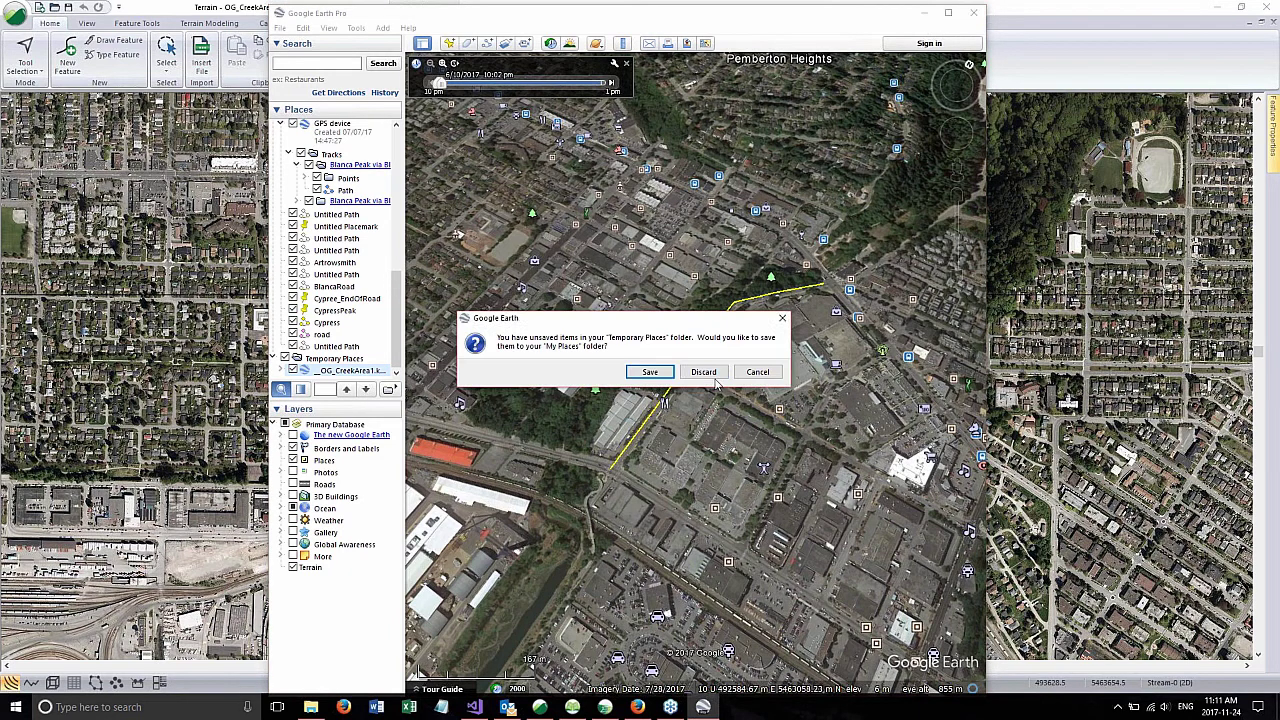
pyautogui.click(704, 372)
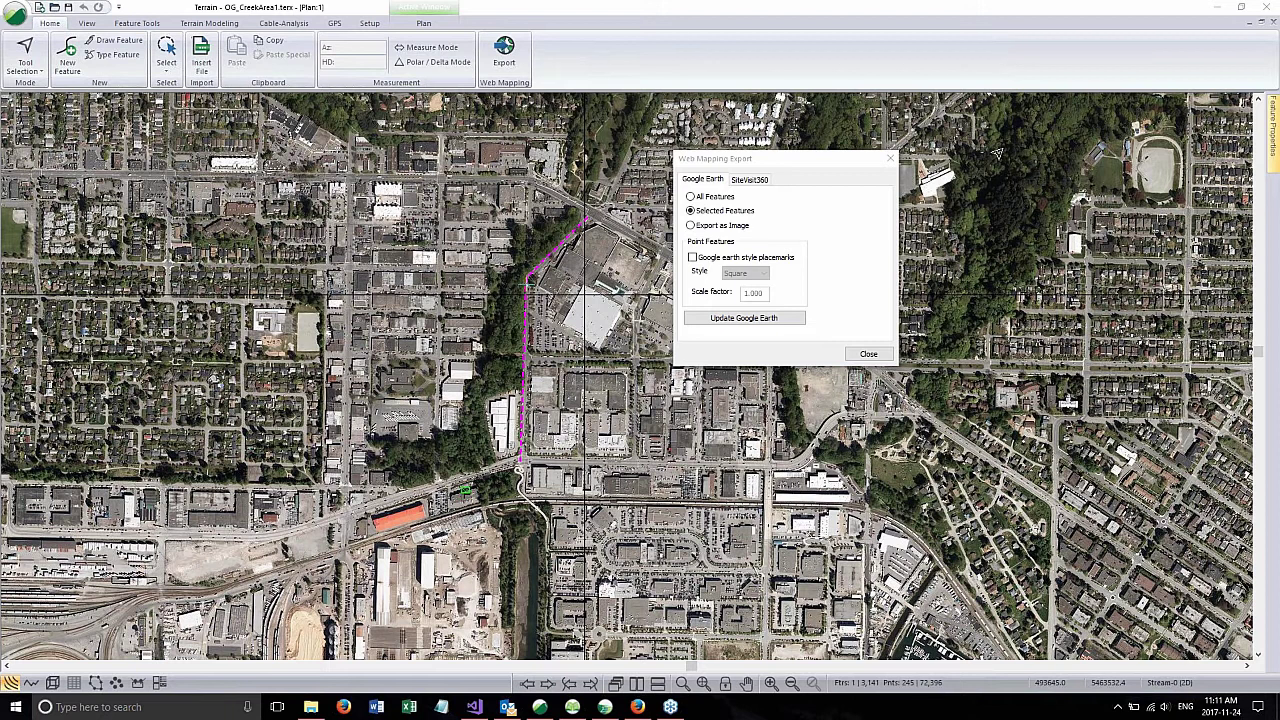
pyautogui.click(868, 353)
# Step: Switch to the Location window with NorthVan_BikeBathX.dsnx and examine the bike path in its section and plan views
pyautogui.moveTo(900, 11); pyautogui.dragTo(814, 27)
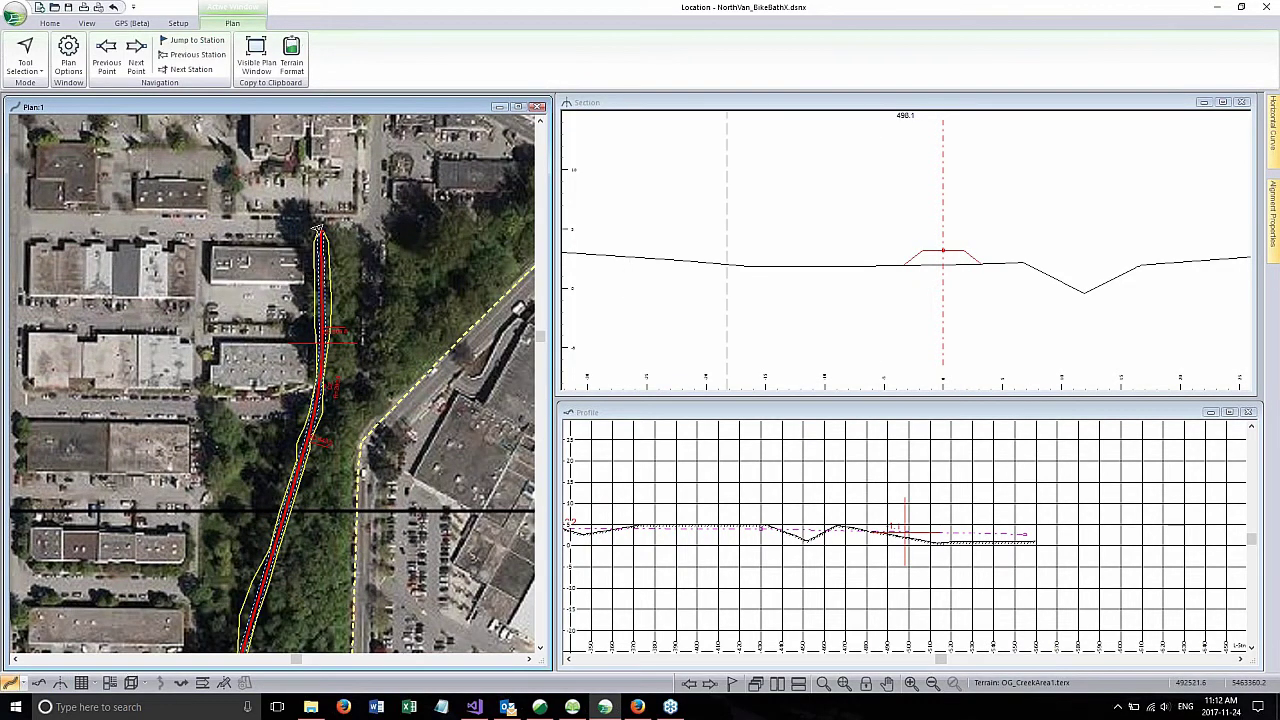
pyautogui.moveTo(898, 252); pyautogui.dragTo(776, 248, button='middle')
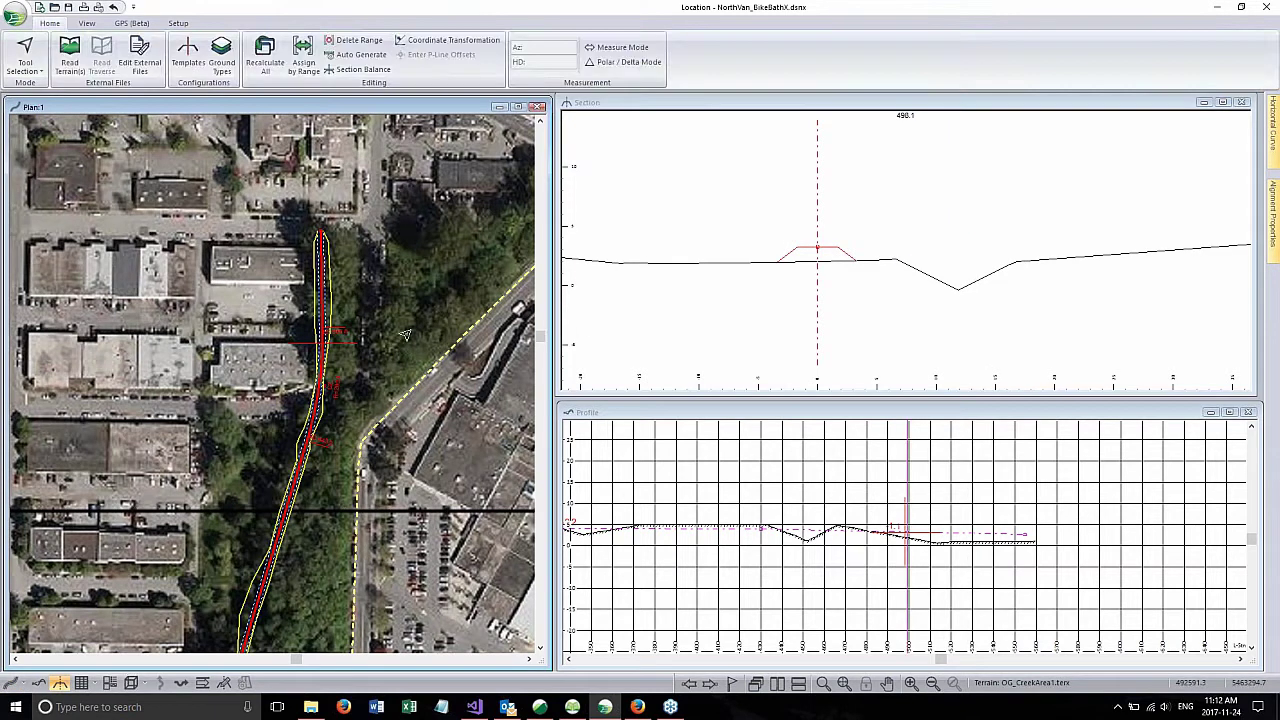
pyautogui.moveTo(300, 400); pyautogui.dragTo(315, 330, button='middle')
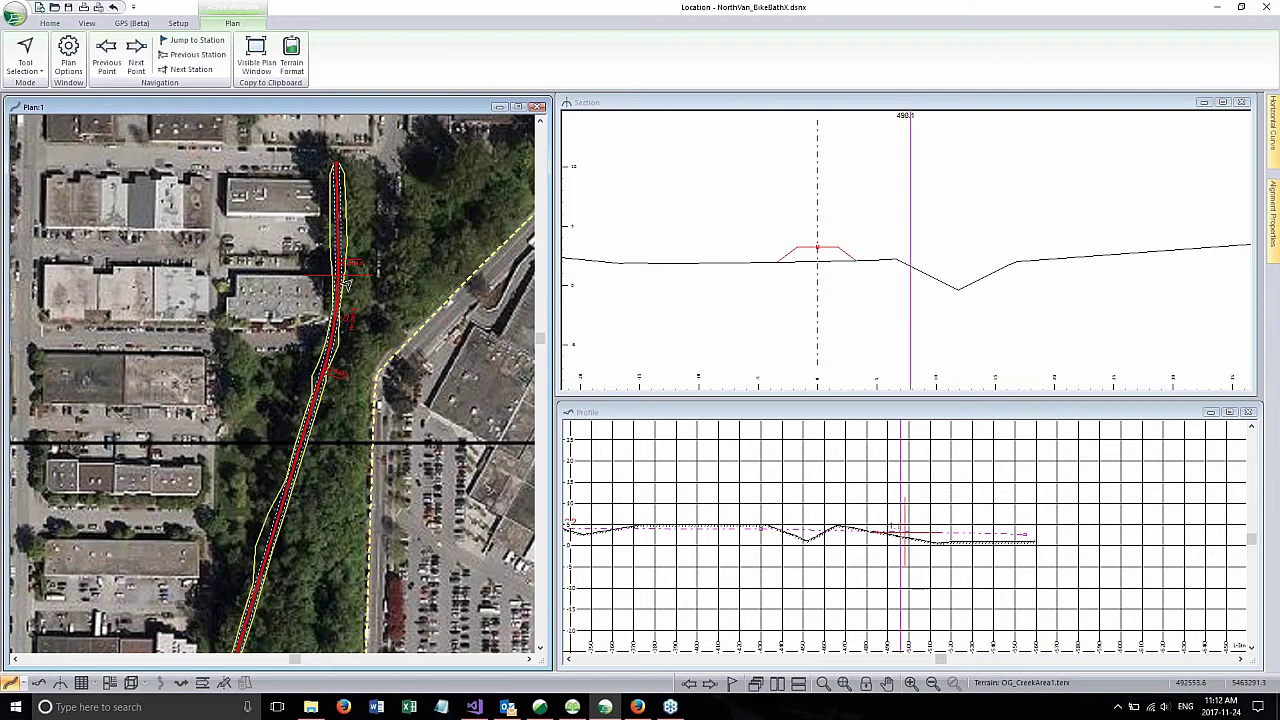
pyautogui.scroll(-1, 333, 478)
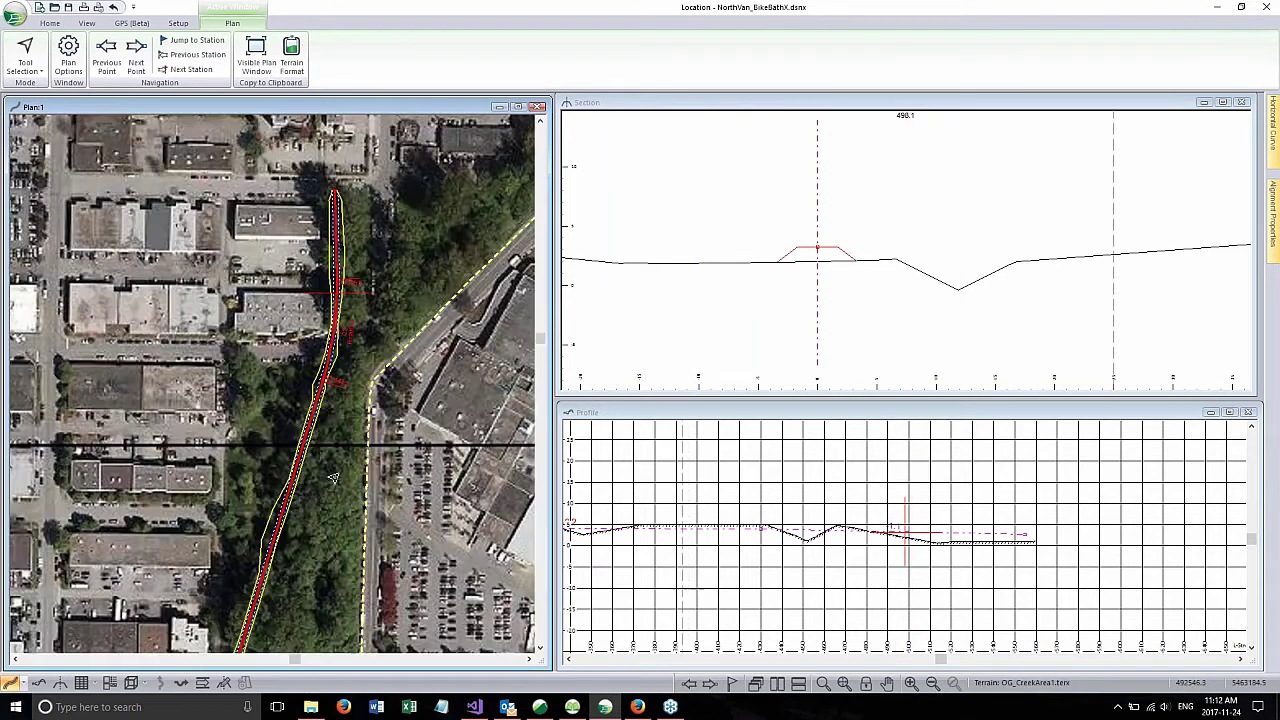
pyautogui.moveTo(333, 478); pyautogui.dragTo(375, 332, button='middle')
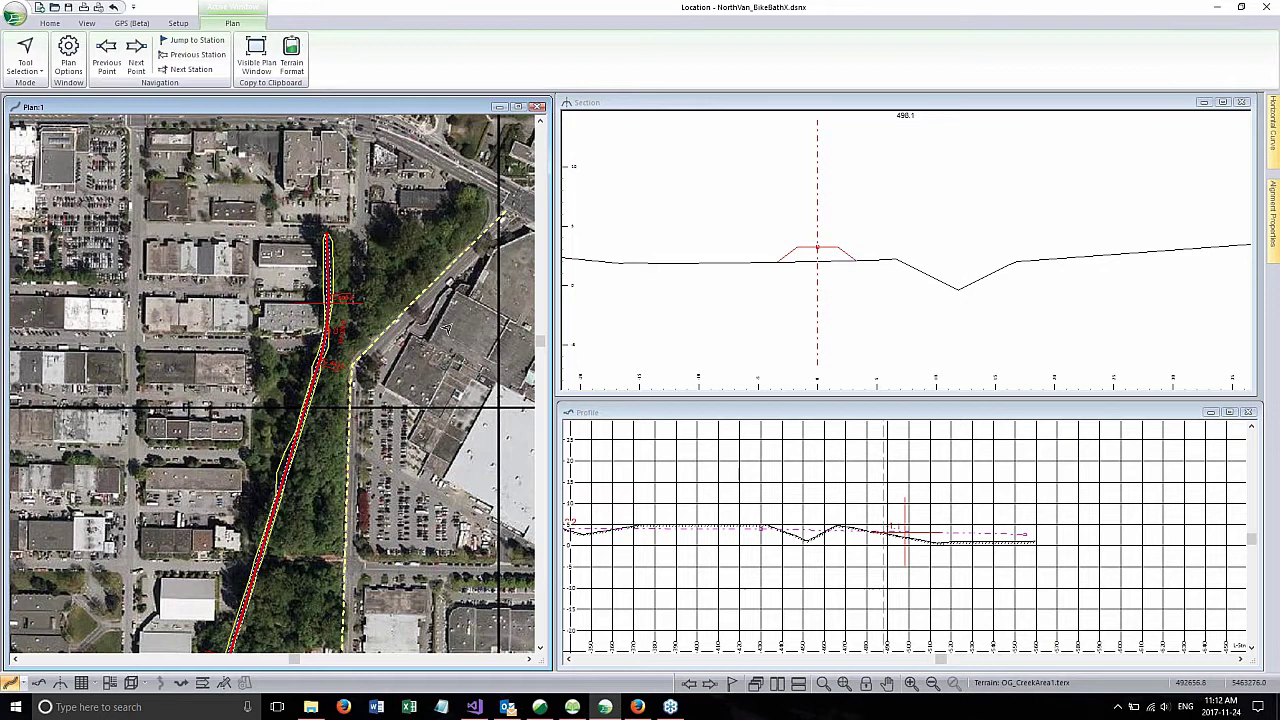
pyautogui.moveTo(449, 328); pyautogui.dragTo(446, 345, button='middle')
pyautogui.scroll(1, 446, 347)
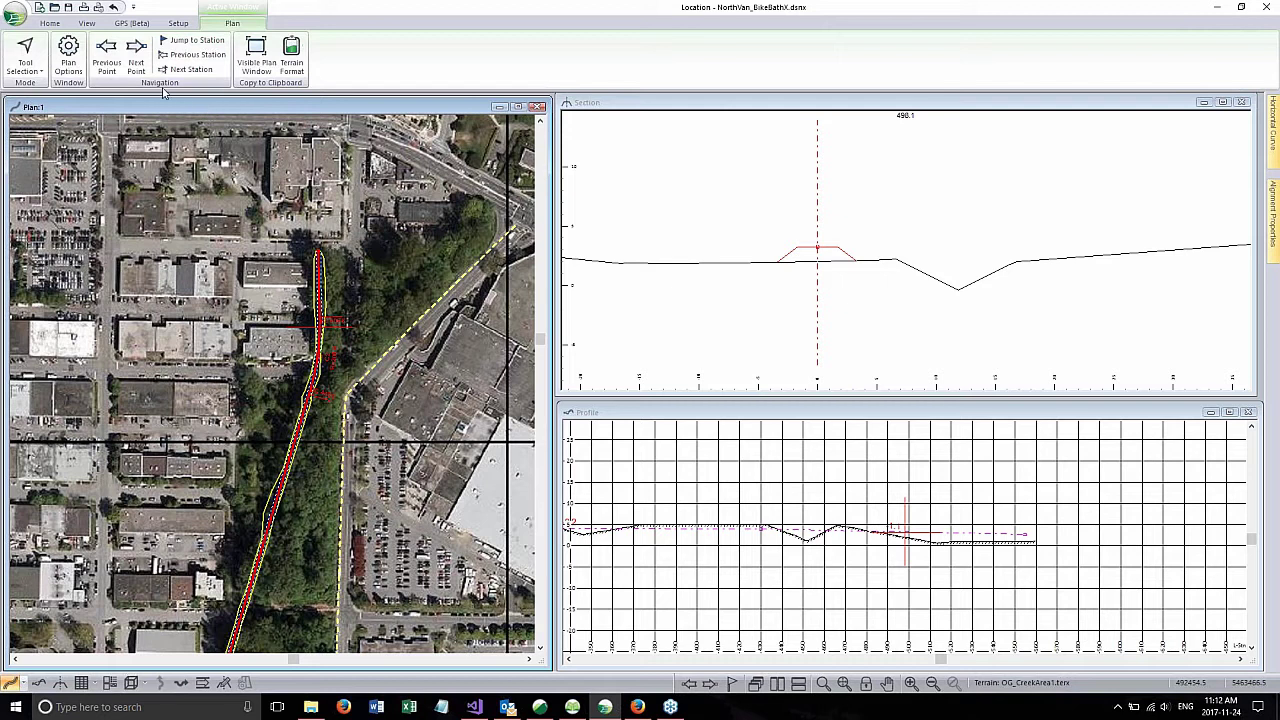
# Step: Open the GPS connection settings and review the available sources, with Windows Location Provider as the source
pyautogui.click(135, 24)
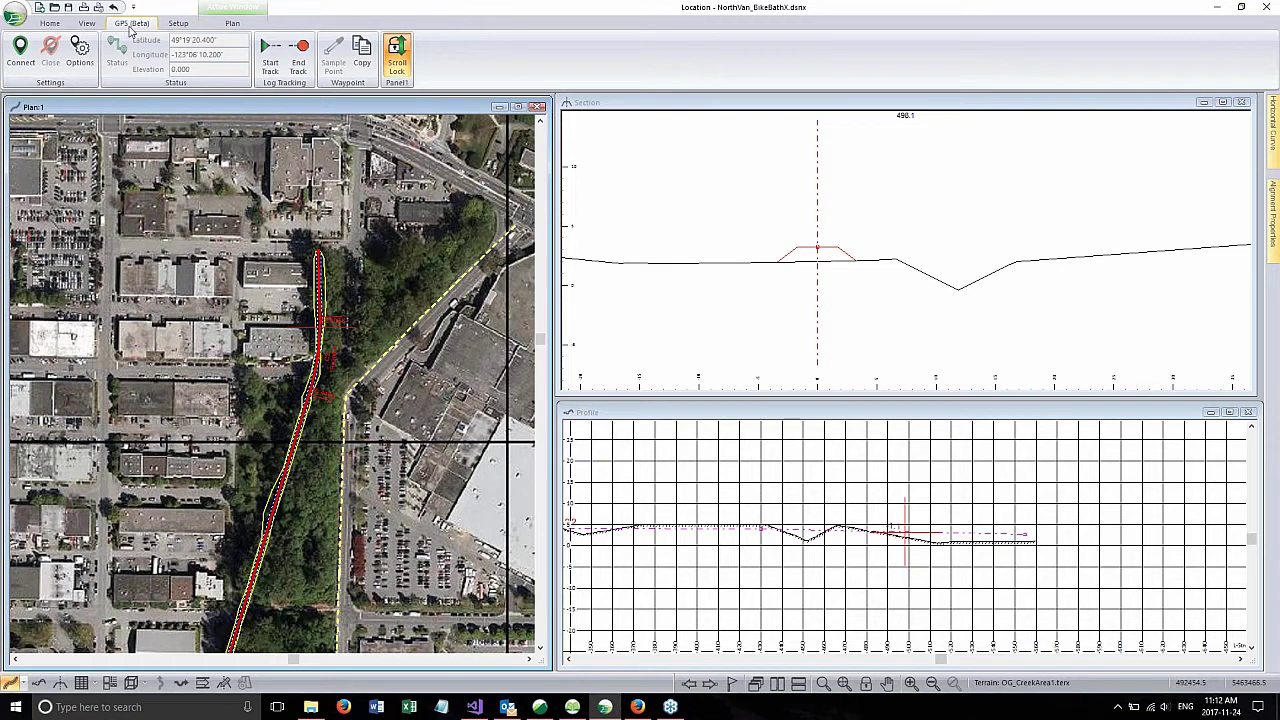
pyautogui.click(19, 52)
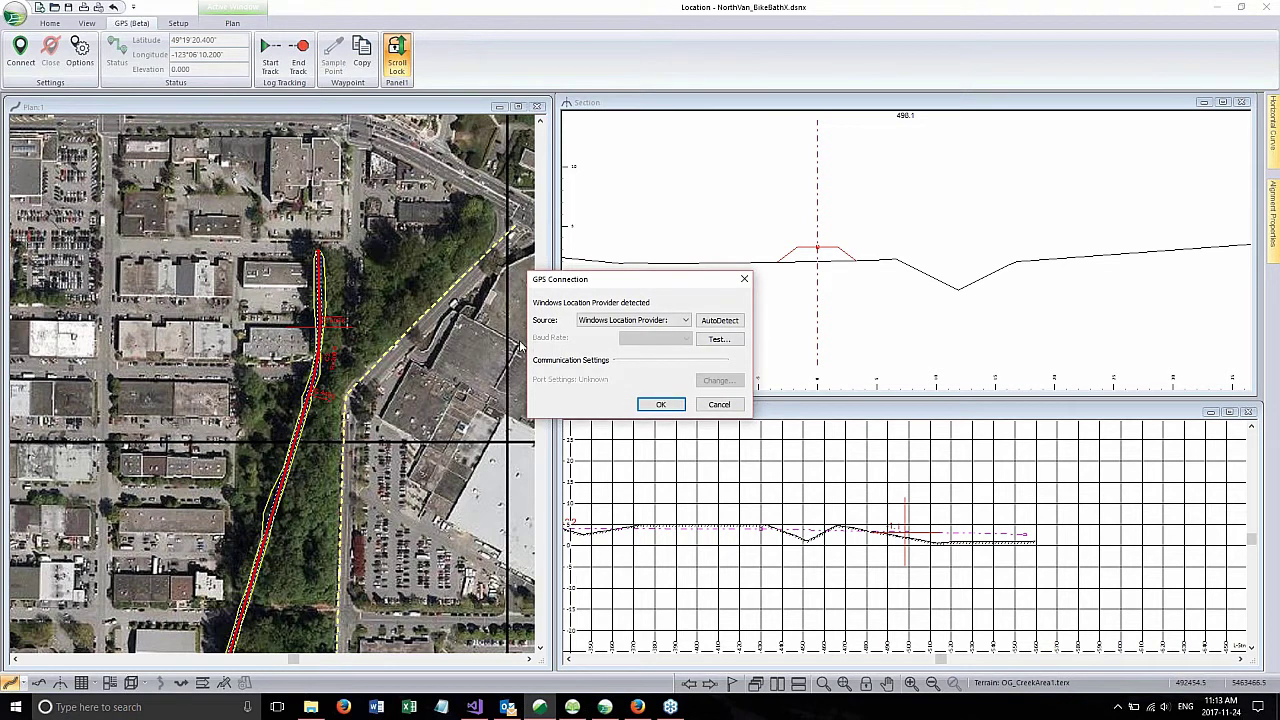
pyautogui.moveTo(637, 282); pyautogui.dragTo(622, 178)
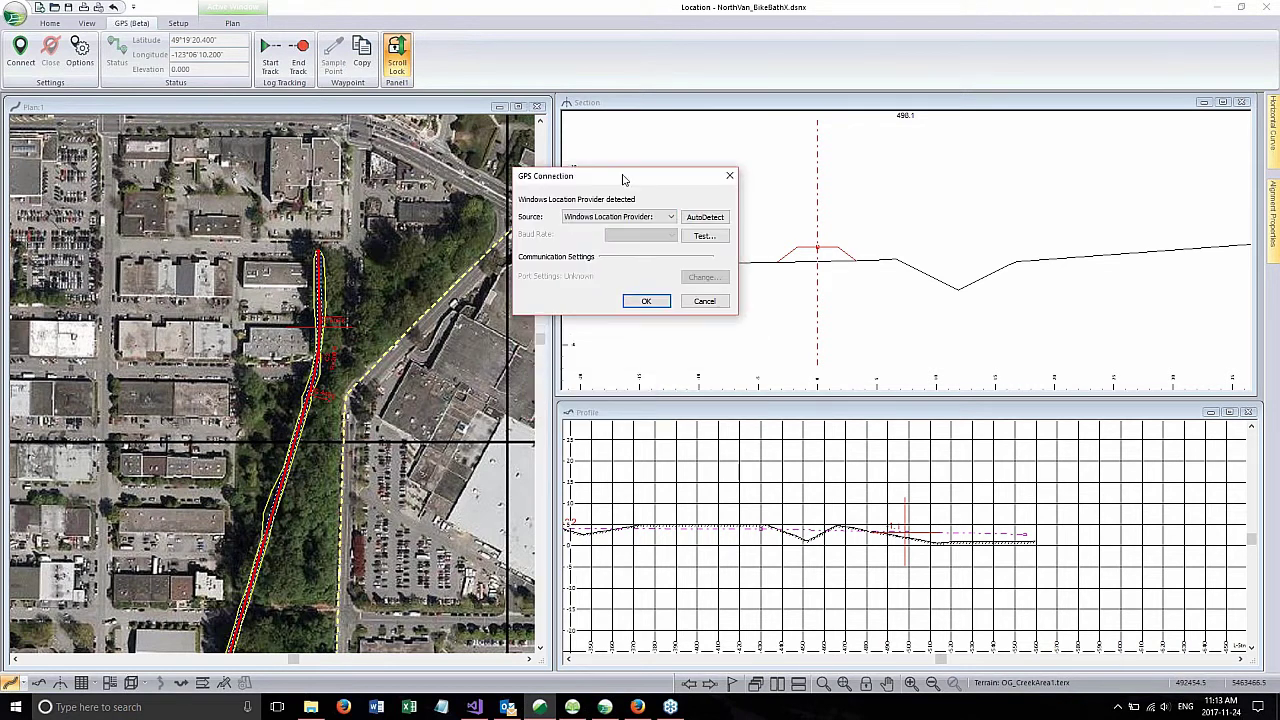
pyautogui.click(671, 217)
pyautogui.click(663, 203)
pyautogui.click(673, 218)
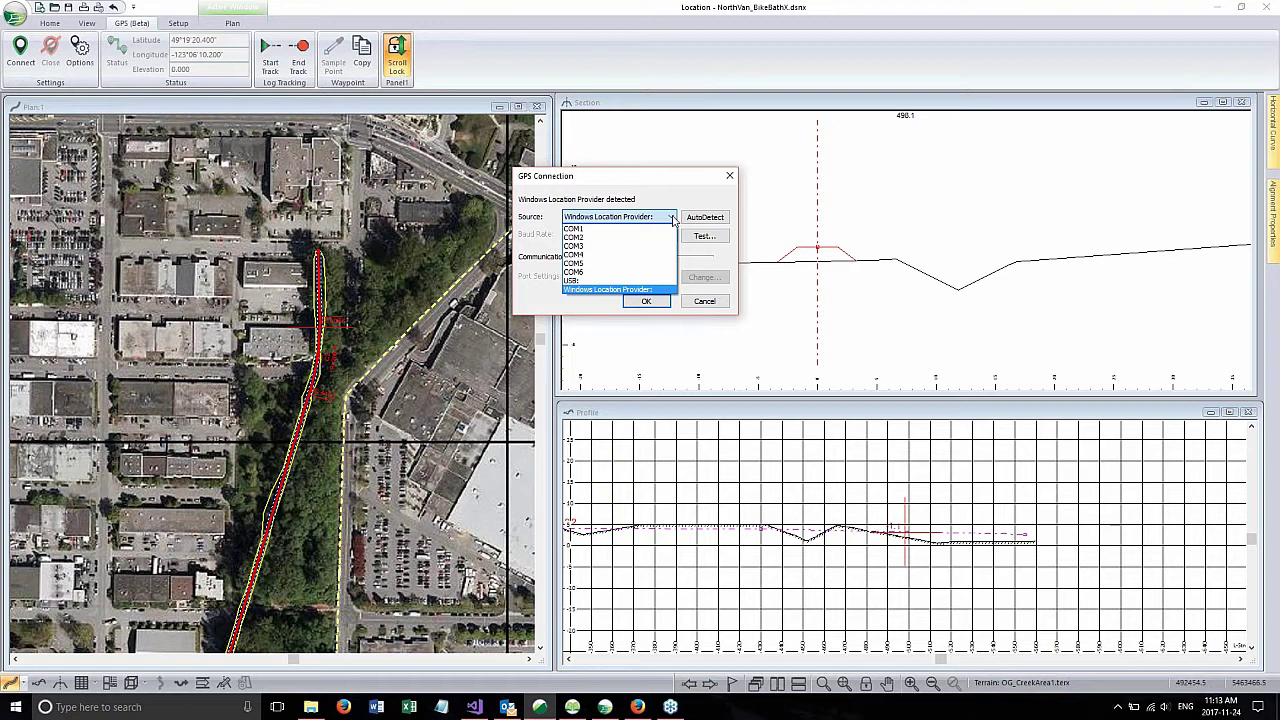
pyautogui.click(585, 308)
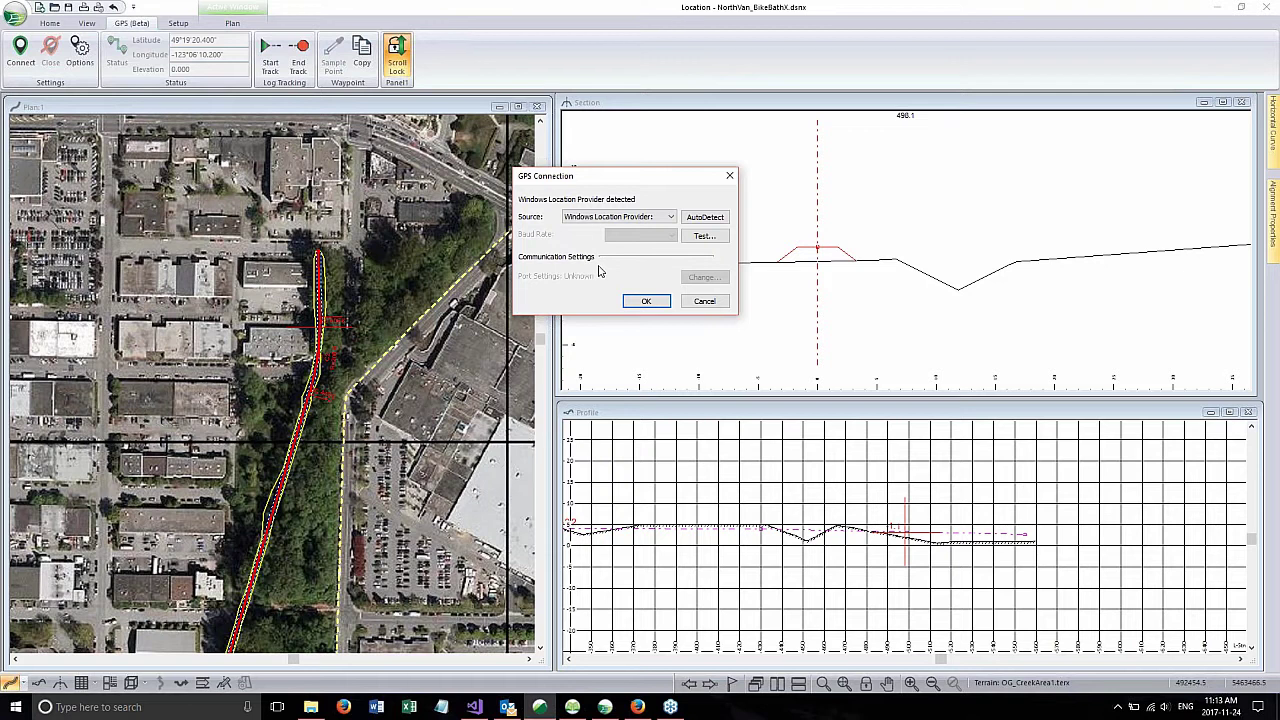
# Step: Test the Windows Location Provider by reading its GPS data stream, stop the reading and exit the test
pyautogui.click(701, 236)
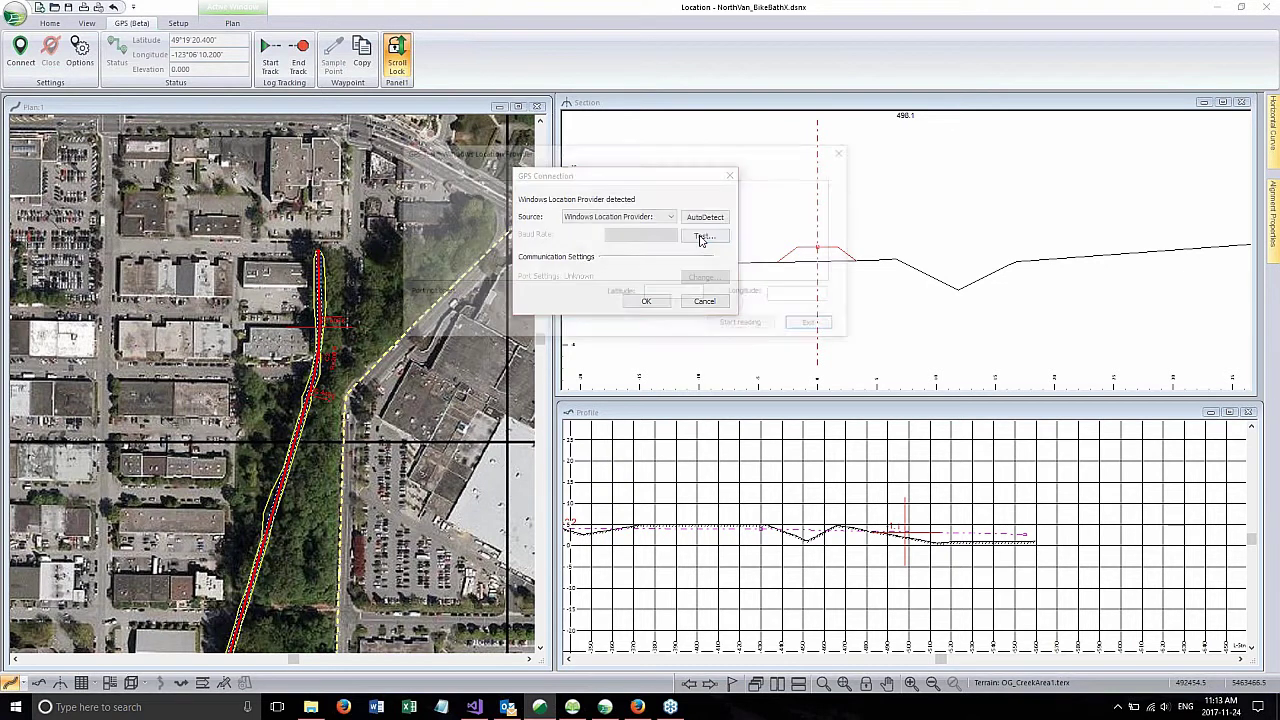
pyautogui.moveTo(533, 165); pyautogui.dragTo(537, 233)
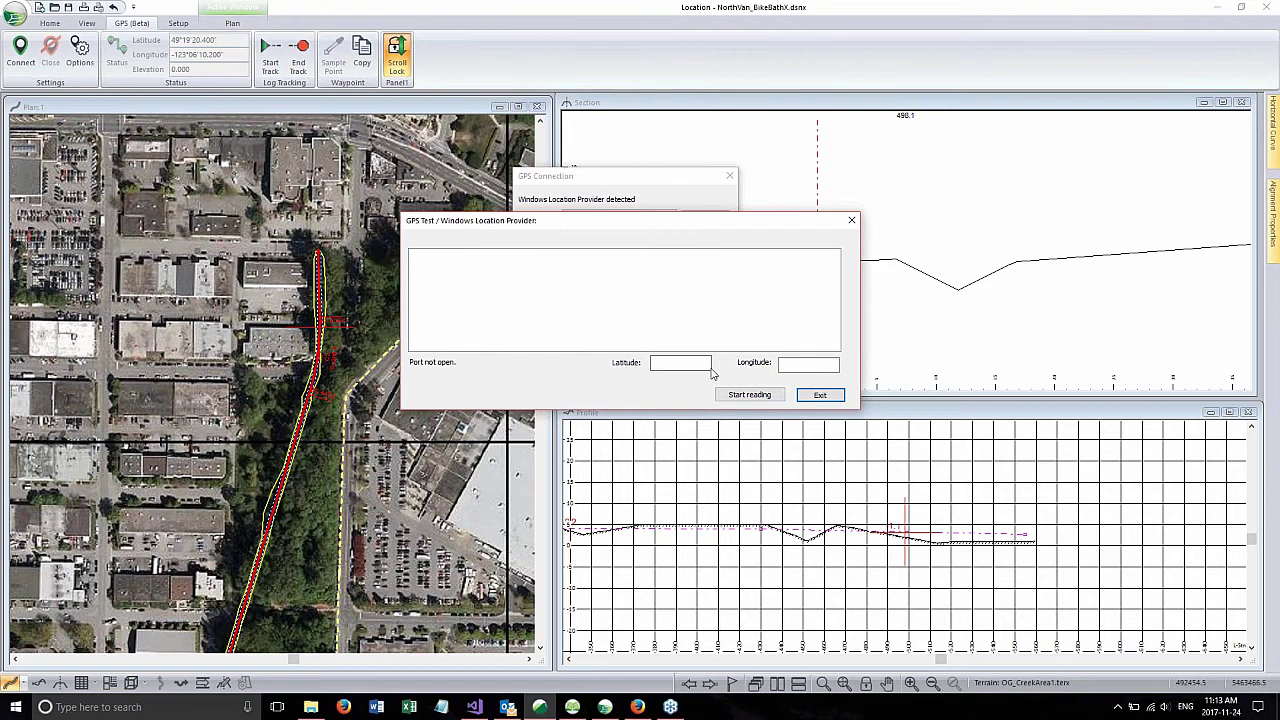
pyautogui.click(745, 395)
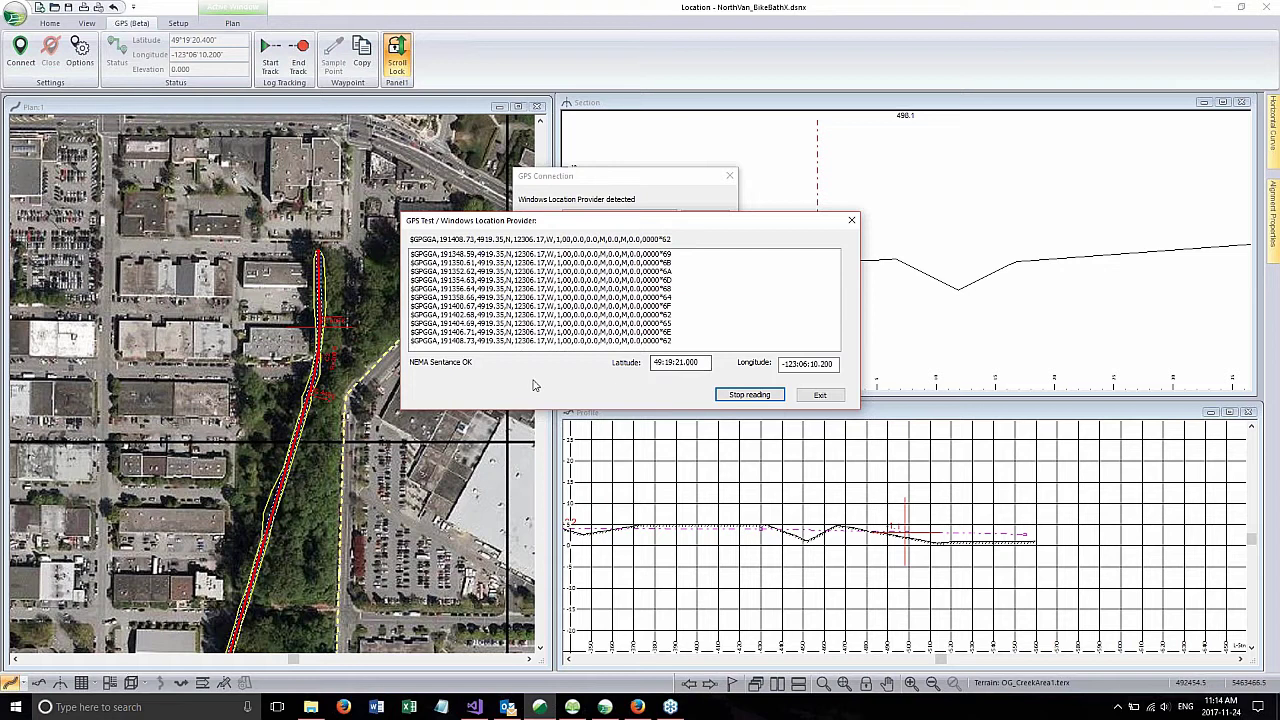
pyautogui.click(763, 396)
pyautogui.click(839, 397)
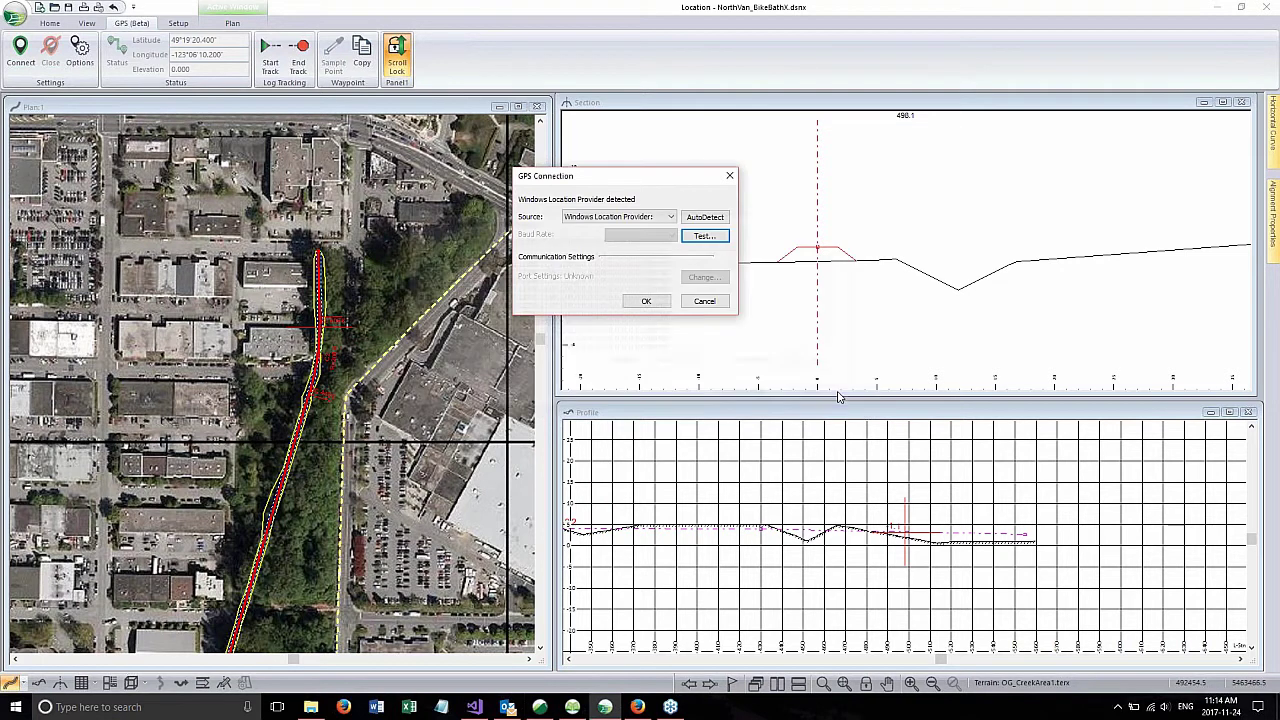
# Step: Auto-detect the GPS source and connect to the Windows Location Provider
pyautogui.click(705, 218)
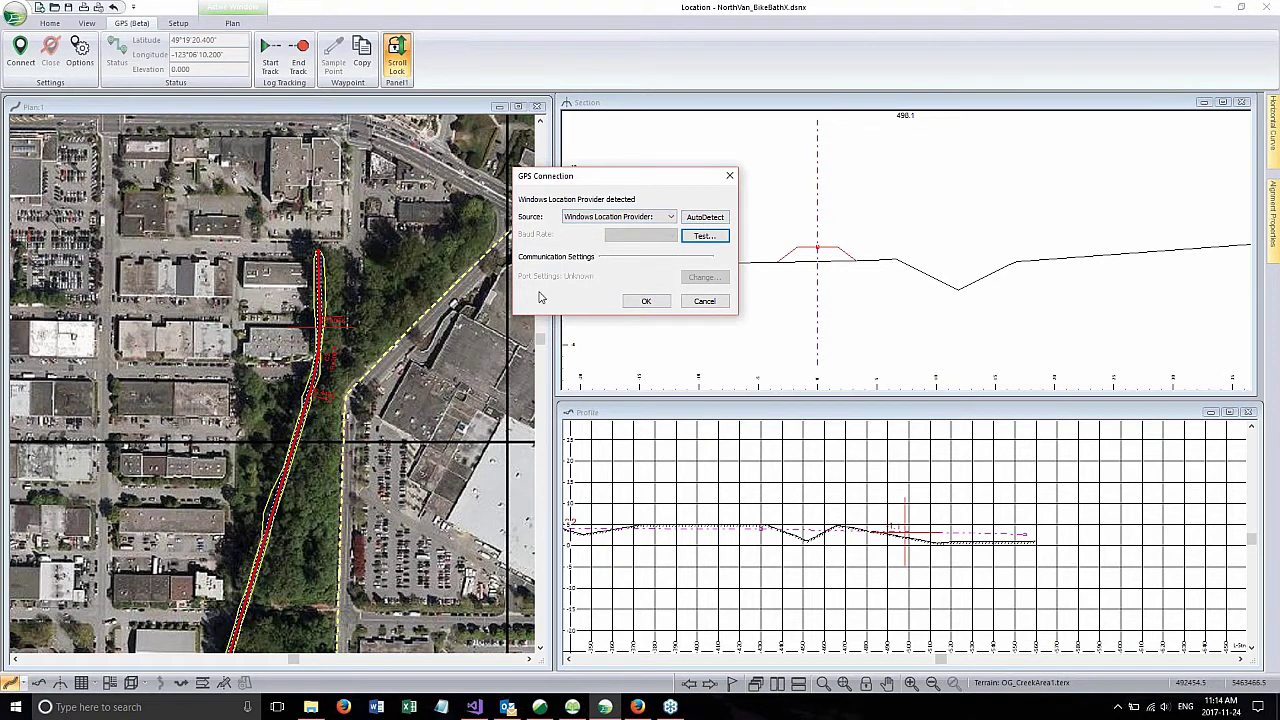
pyautogui.click(646, 302)
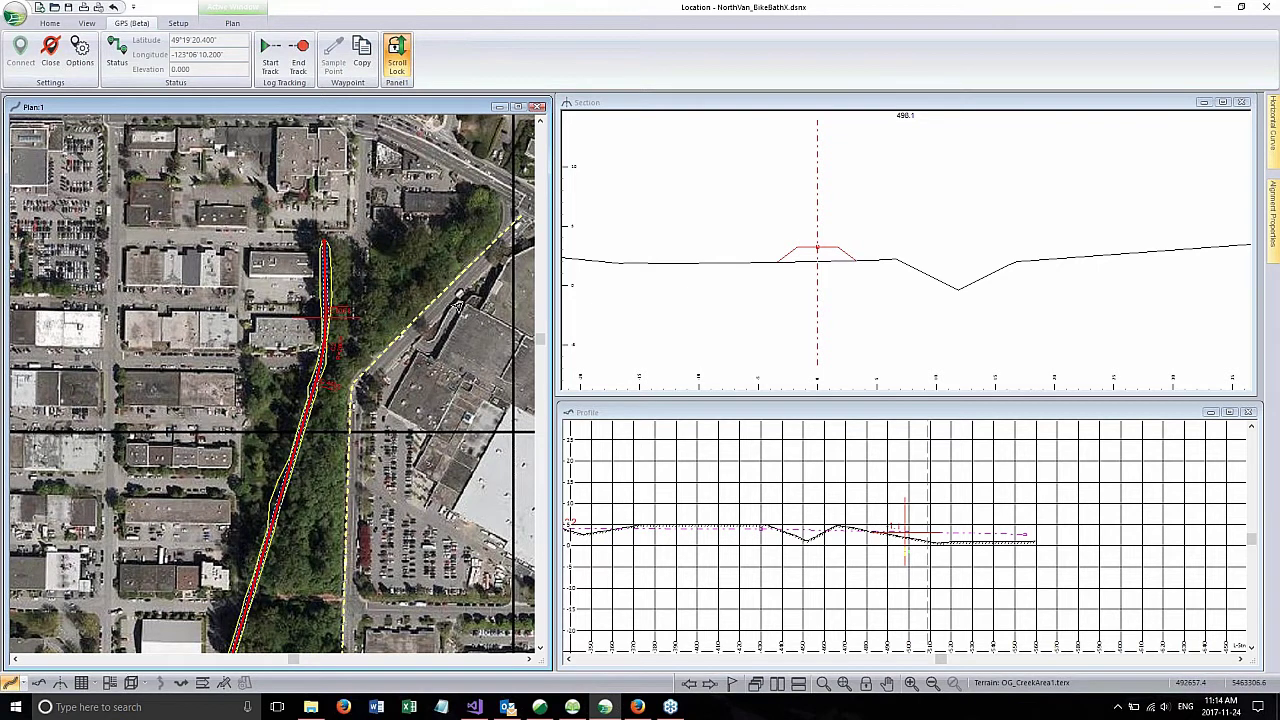
# Step: Examine where the GPS position marker falls relative to the bike path in the plan, section and profile views
pyautogui.scroll(-1, 457, 306)
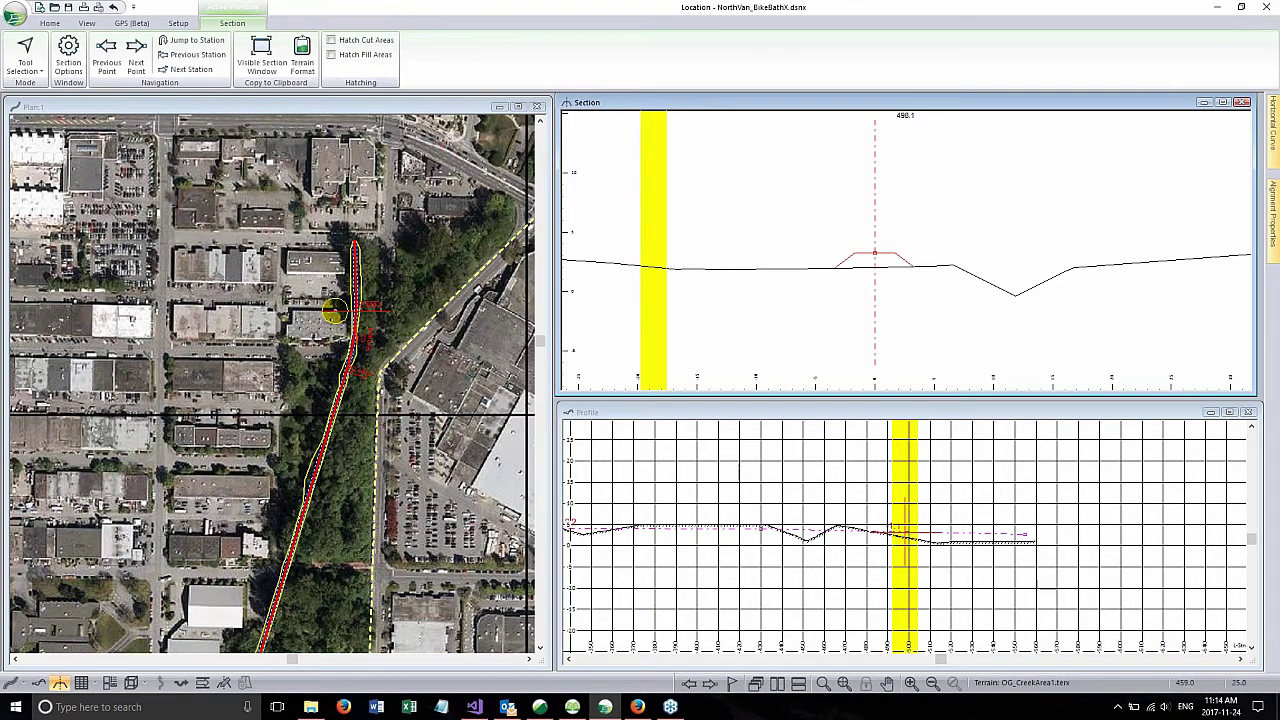
pyautogui.click(836, 486)
pyautogui.moveTo(839, 487); pyautogui.dragTo(905, 518, button='middle')
pyautogui.moveTo(767, 213); pyautogui.dragTo(931, 217, button='middle')
pyautogui.click(900, 491)
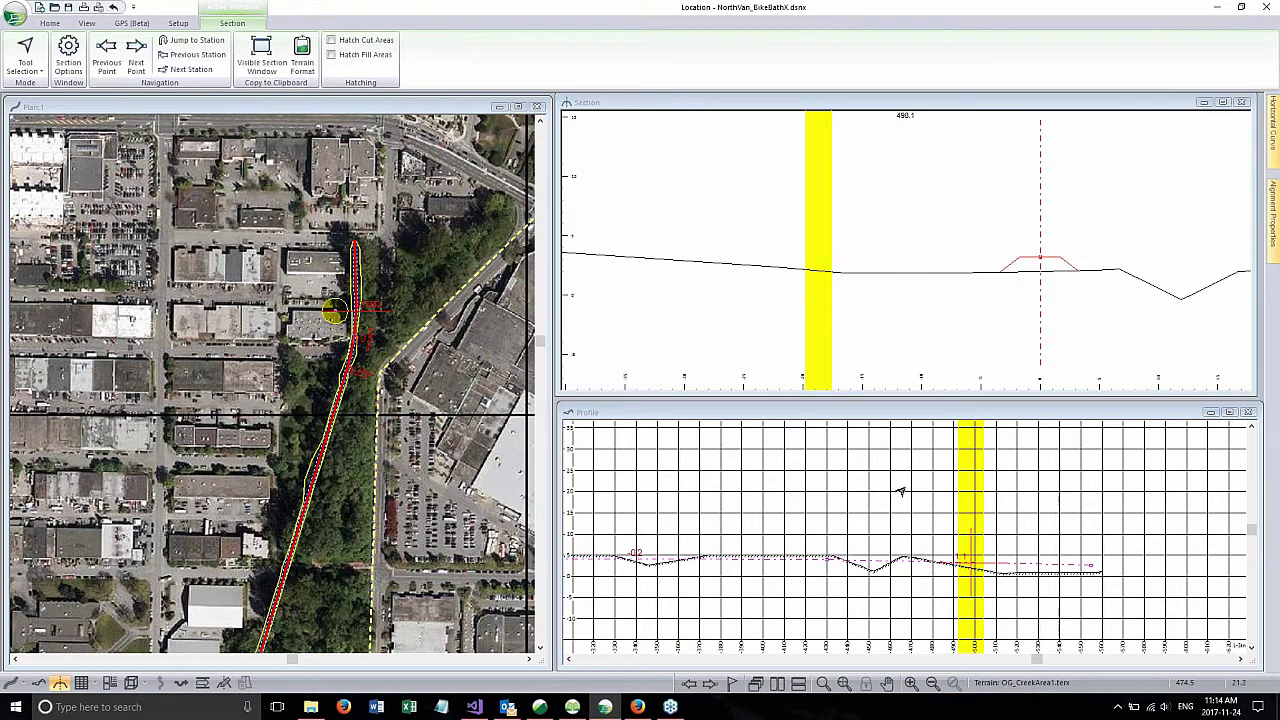
pyautogui.moveTo(900, 491); pyautogui.dragTo(830, 489, button='middle')
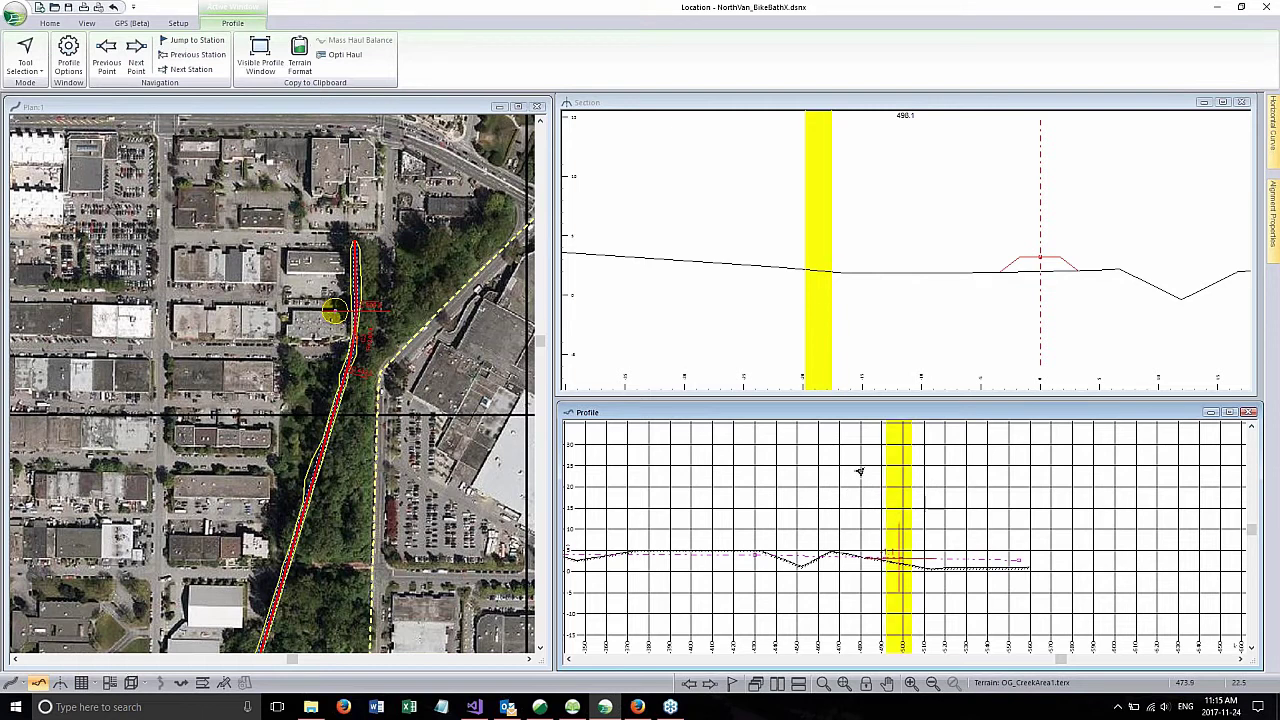
pyautogui.click(907, 290)
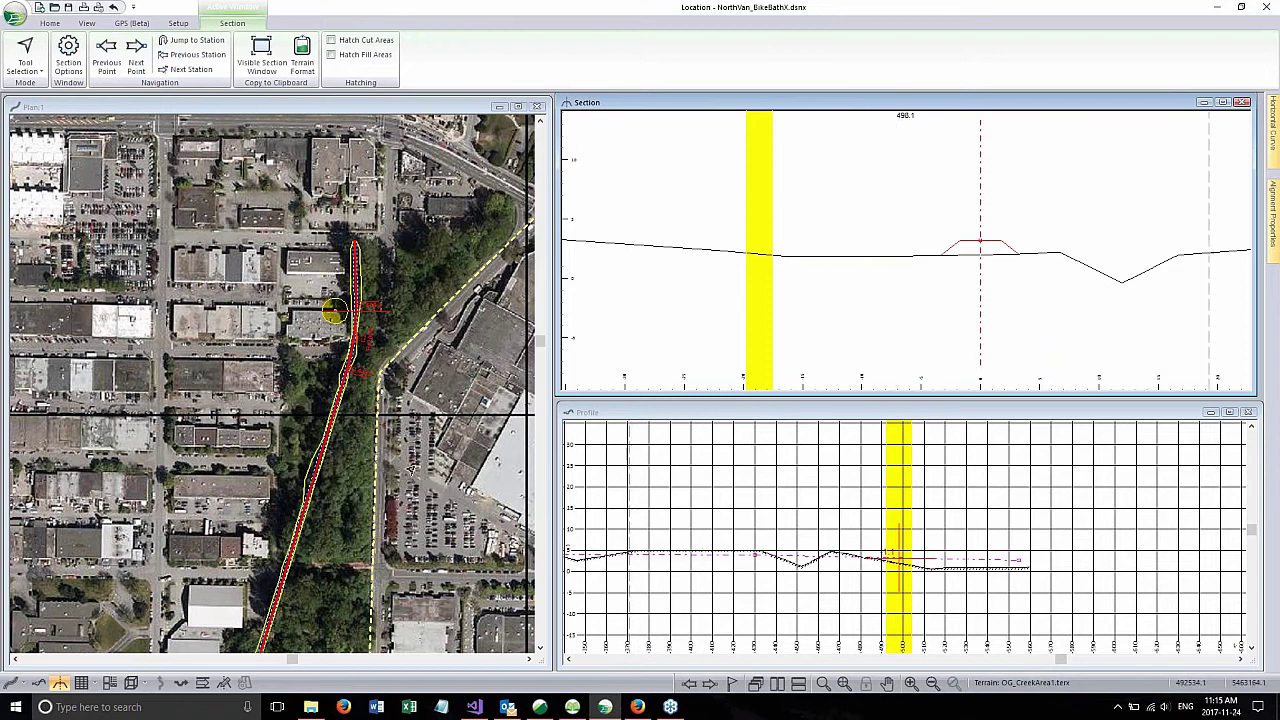
pyautogui.moveTo(677, 457); pyautogui.dragTo(636, 457)
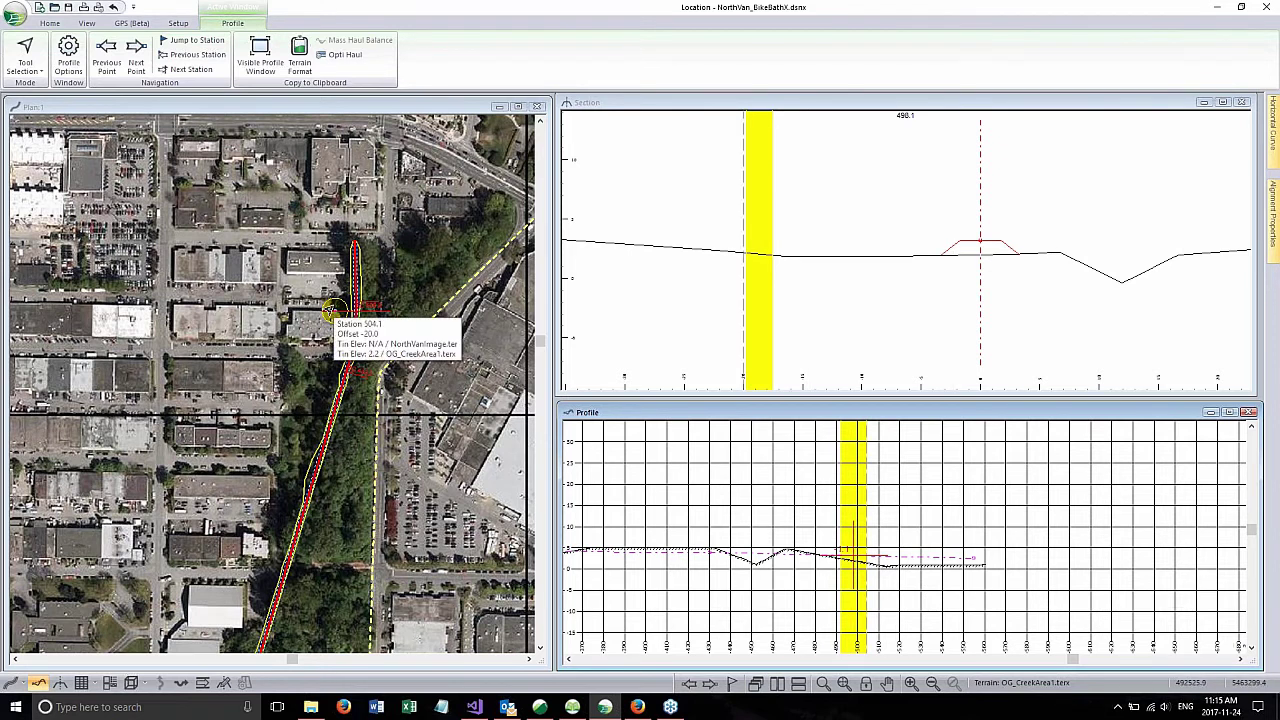
pyautogui.click(674, 286)
pyautogui.moveTo(755, 270); pyautogui.dragTo(686, 281, button='middle')
pyautogui.scroll(-1, 686, 281)
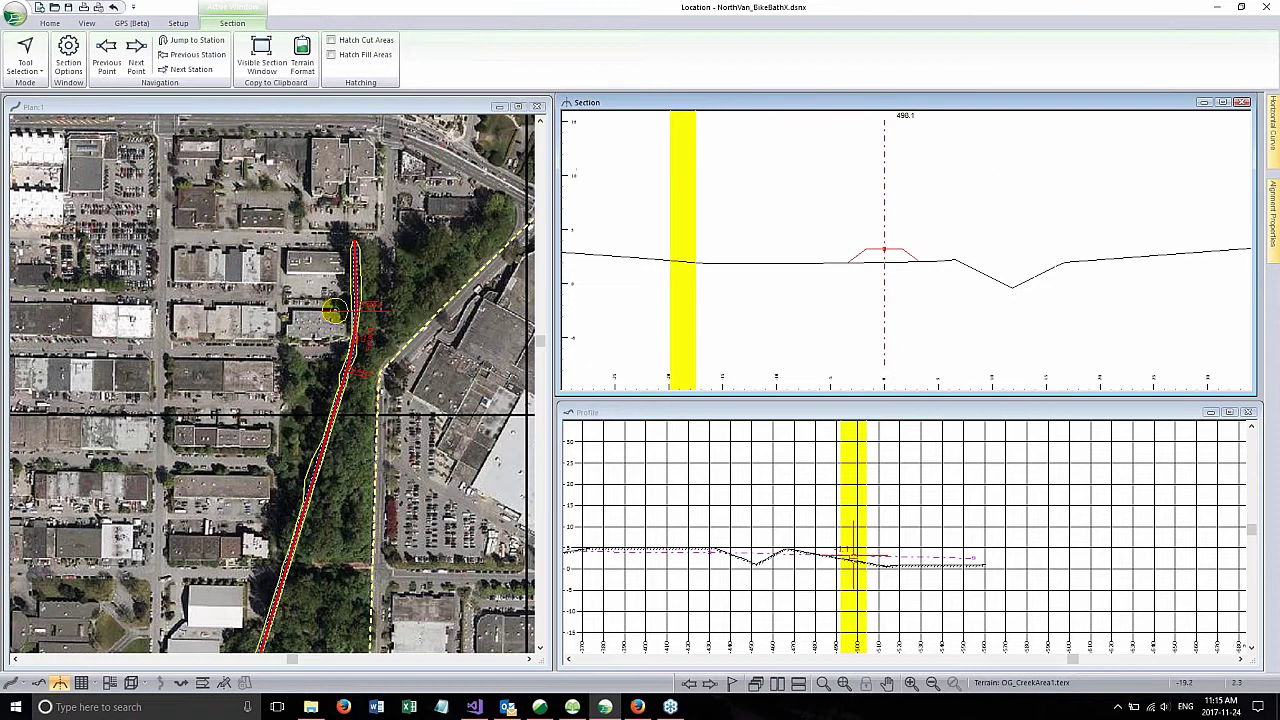
pyautogui.scroll(-1, 710, 233)
pyautogui.moveTo(725, 221); pyautogui.dragTo(738, 214, button='middle')
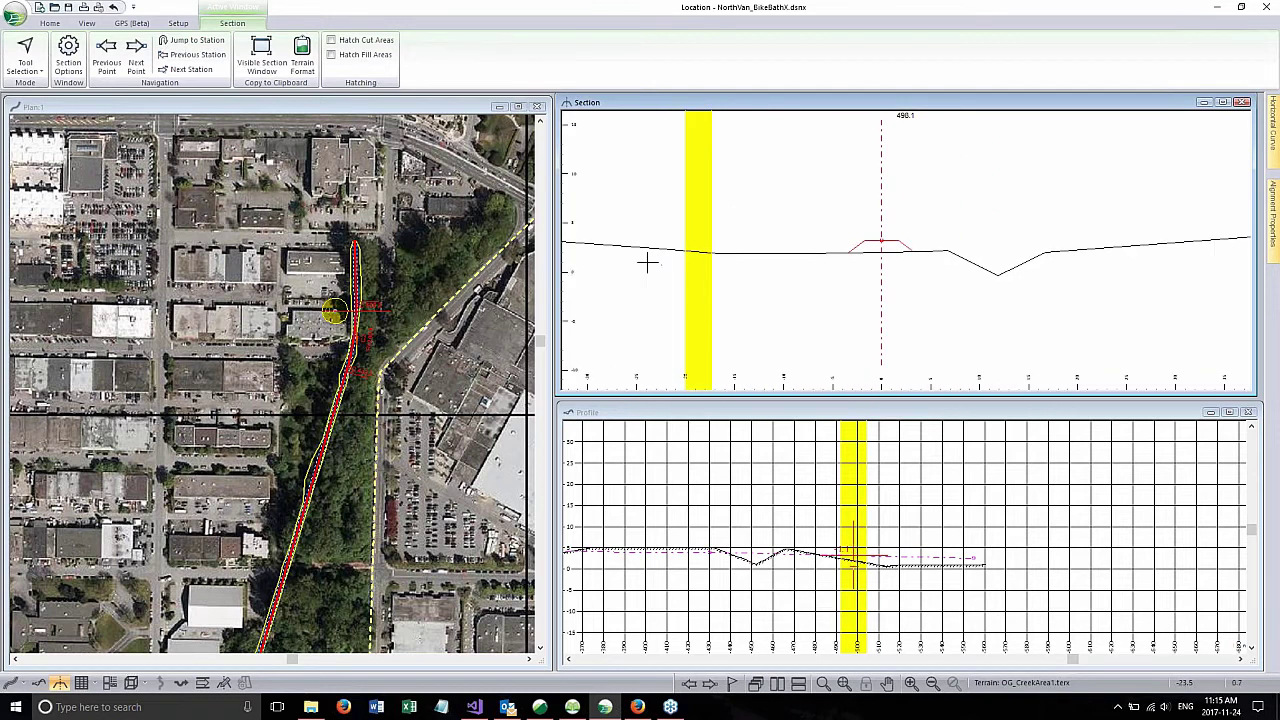
# Step: Examine the GPS marker against the aerial image and path in the plan view, both close up and over the wider area
pyautogui.click(403, 108)
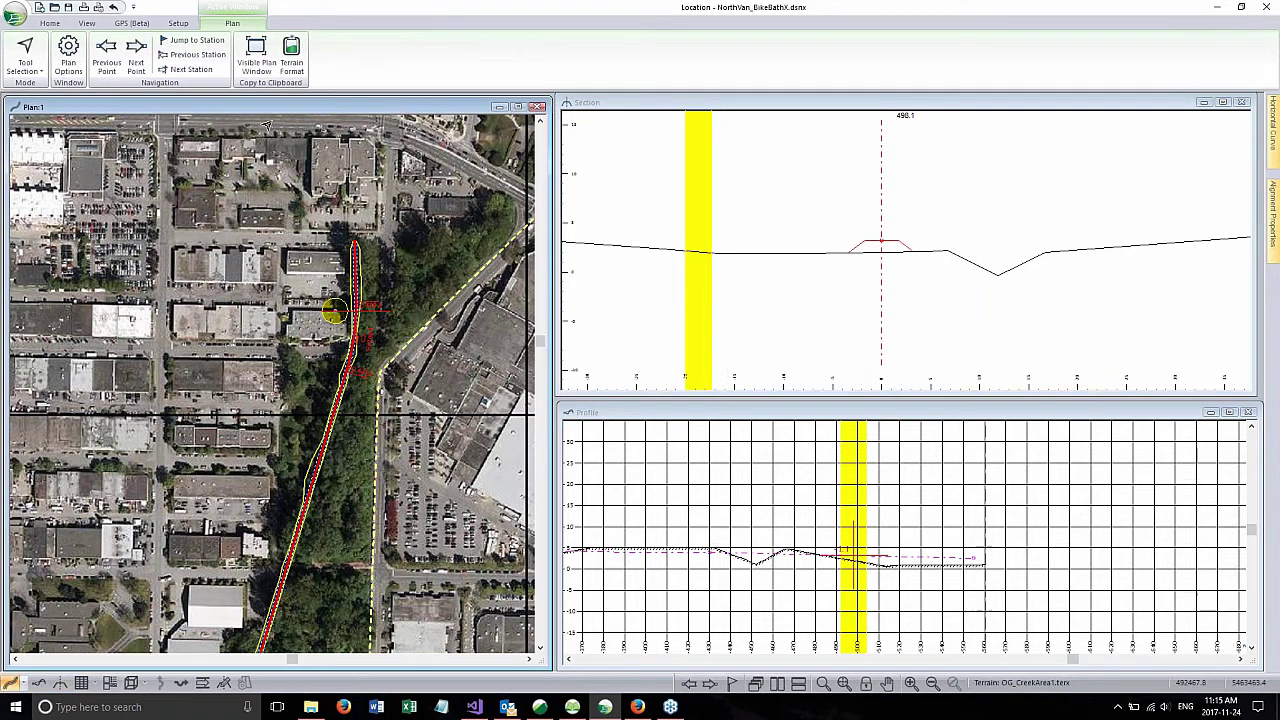
pyautogui.click(133, 23)
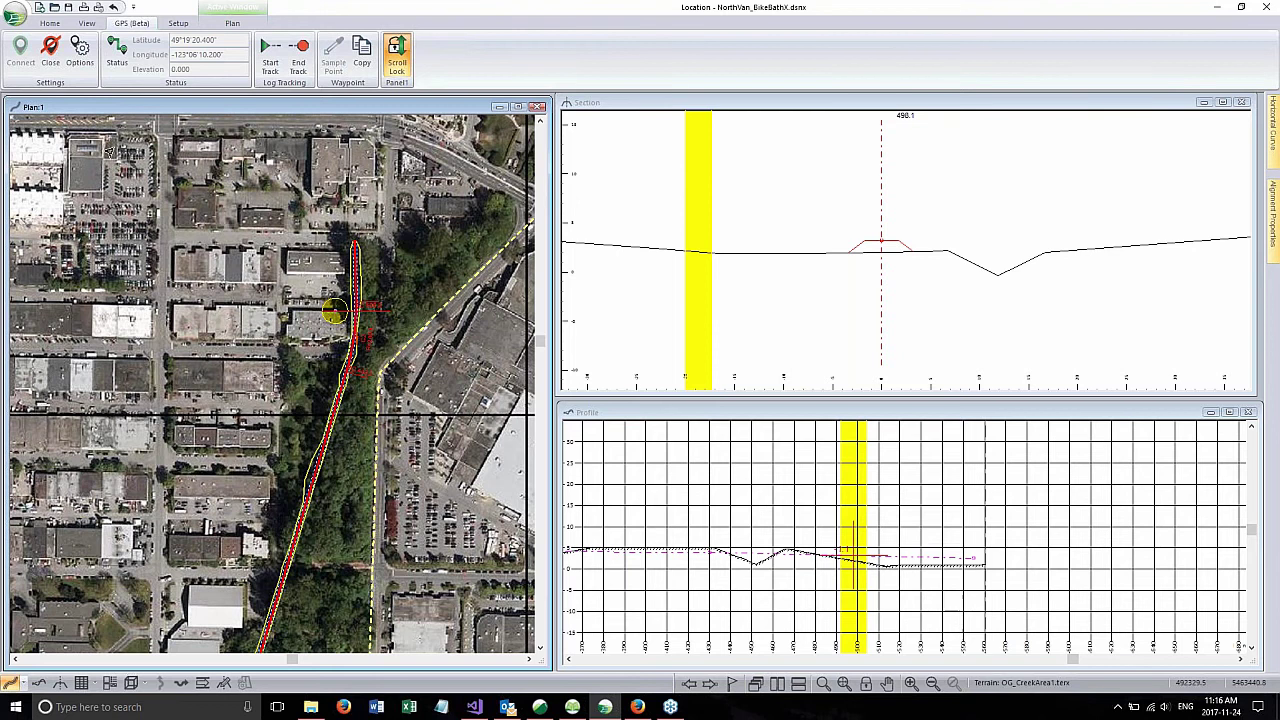
pyautogui.scroll(3, 325, 301)
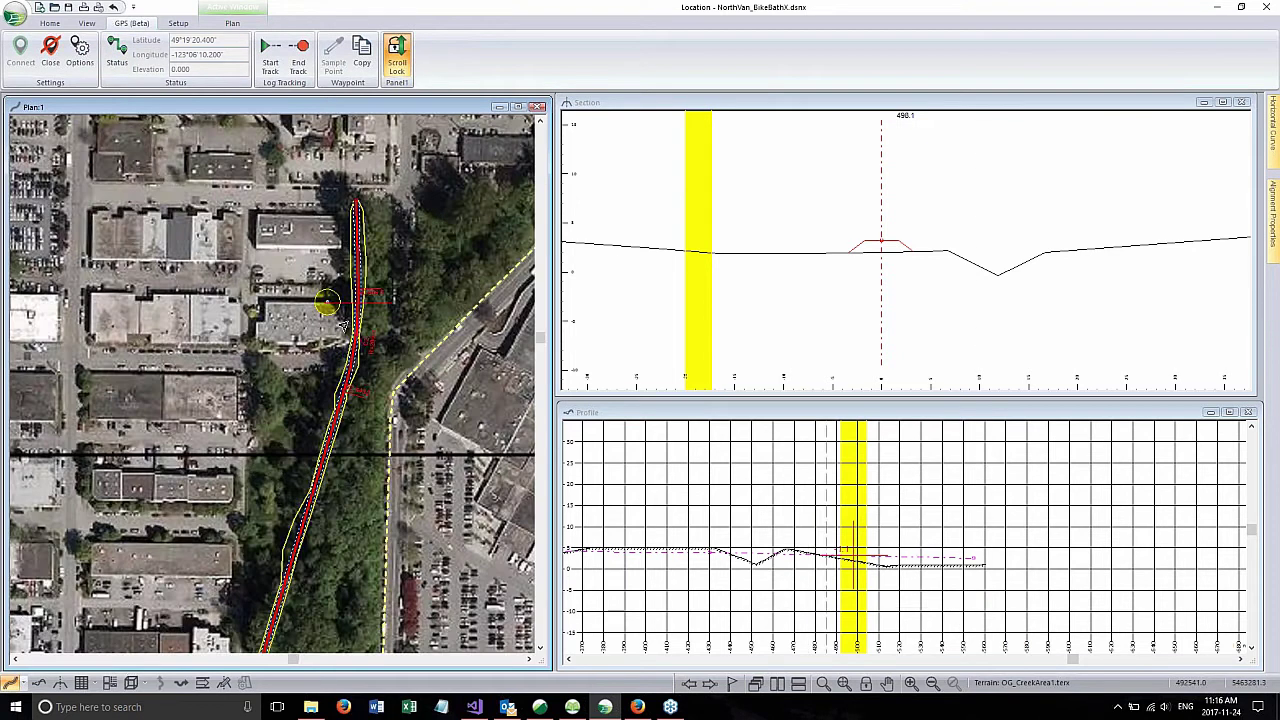
pyautogui.scroll(4, 327, 298)
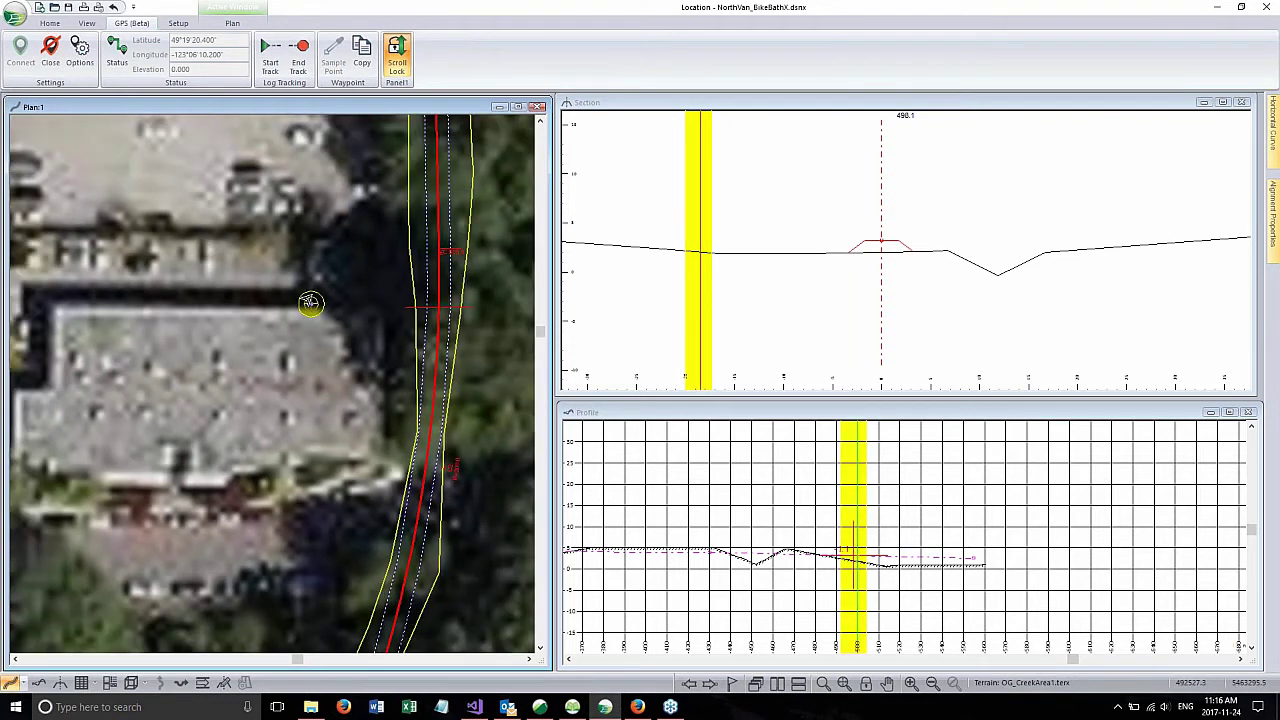
pyautogui.scroll(-2, 303, 311)
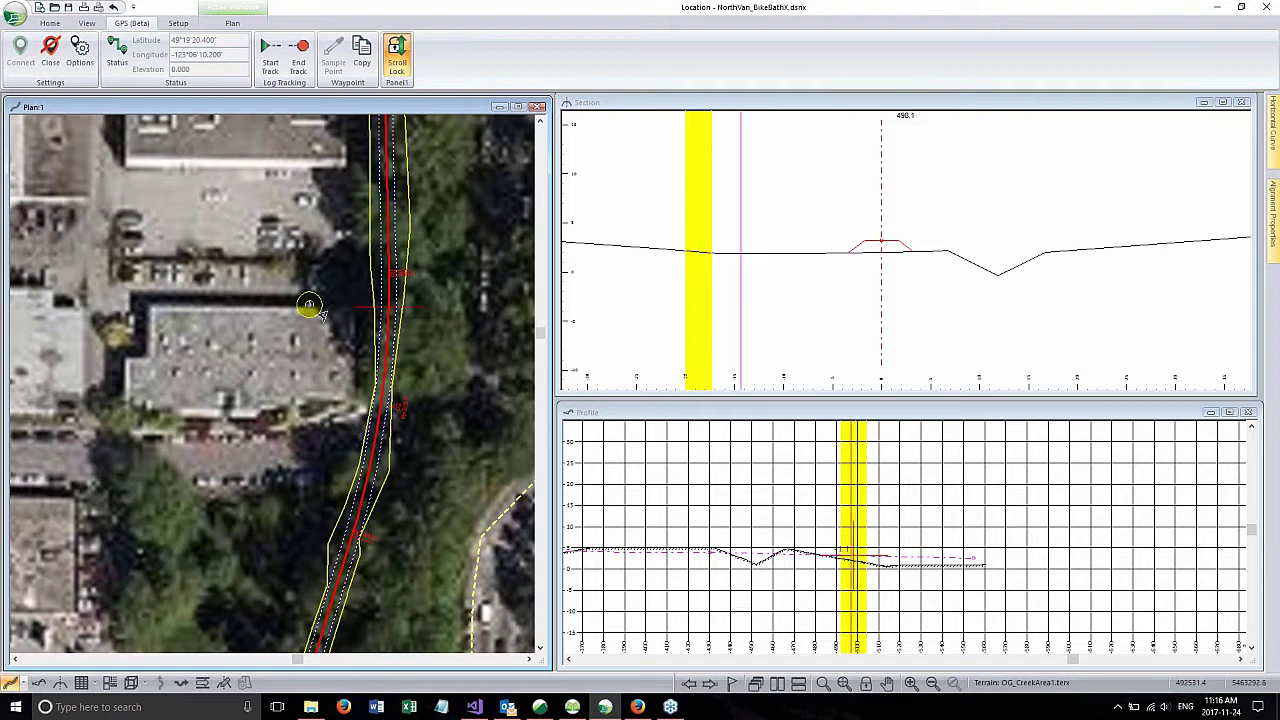
pyautogui.moveTo(319, 312)
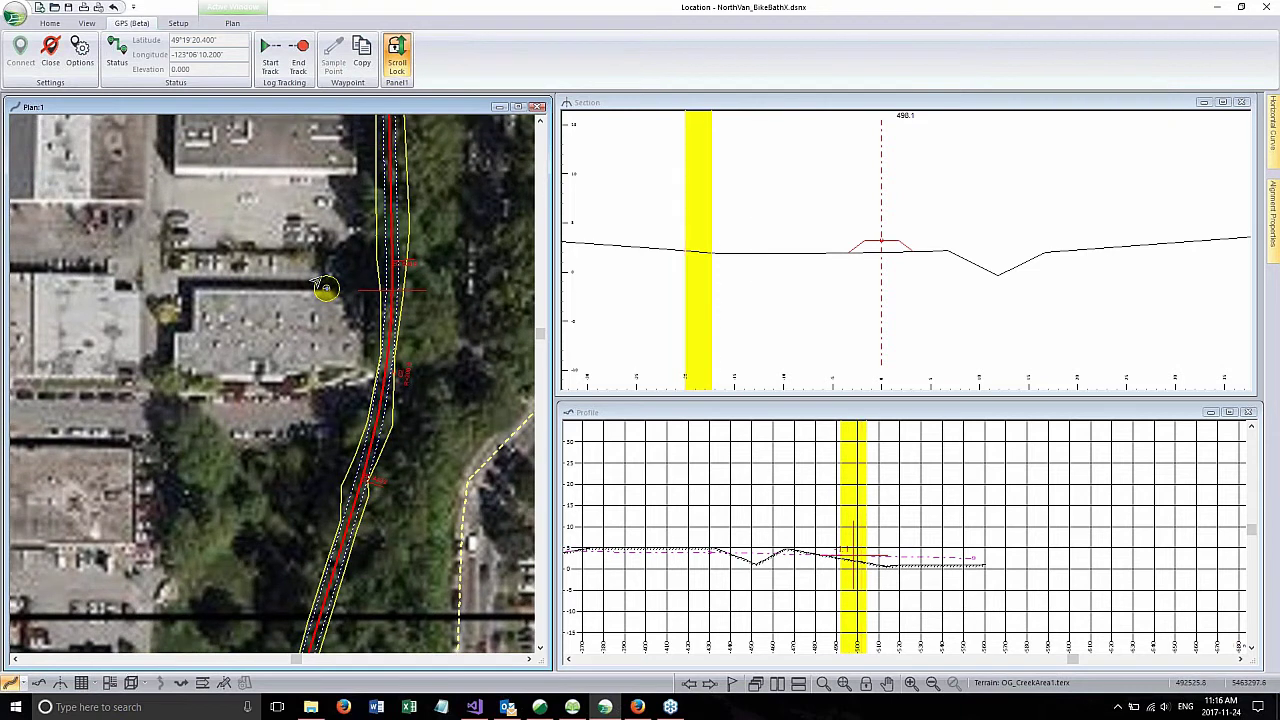
pyautogui.moveTo(316, 283)
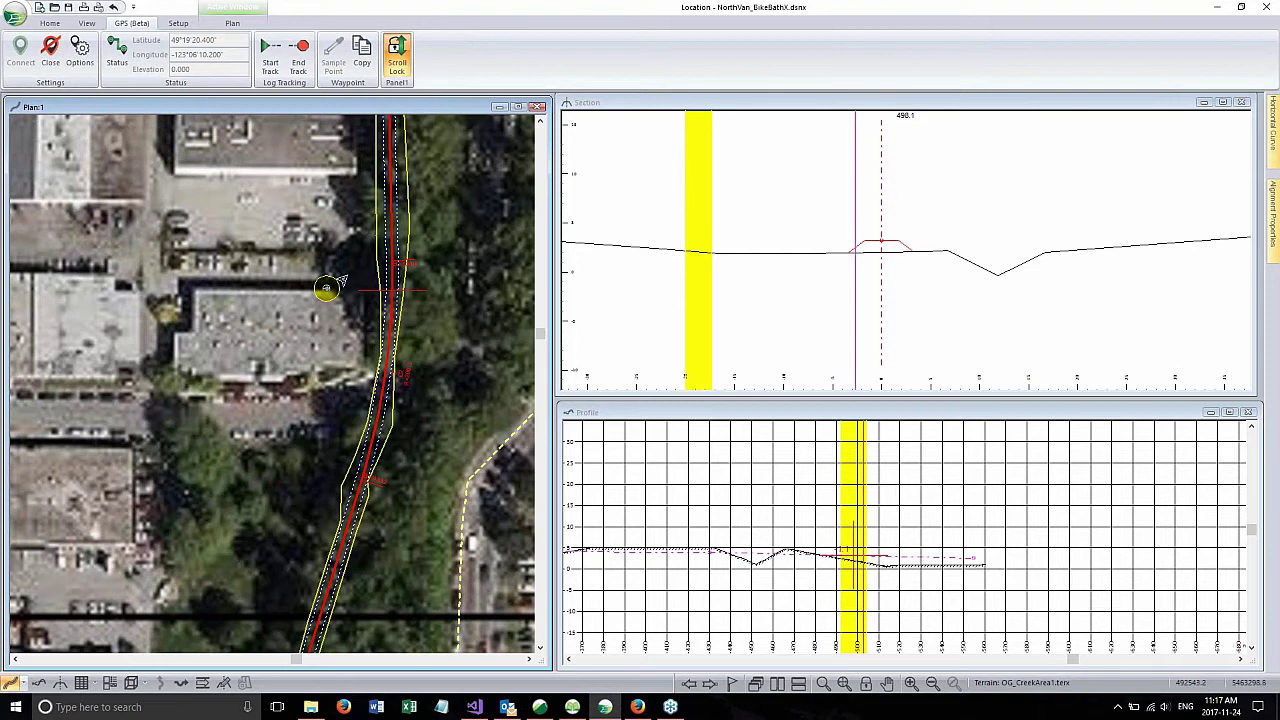
pyautogui.scroll(-3, 394, 283)
pyautogui.scroll(-3, 240, 283)
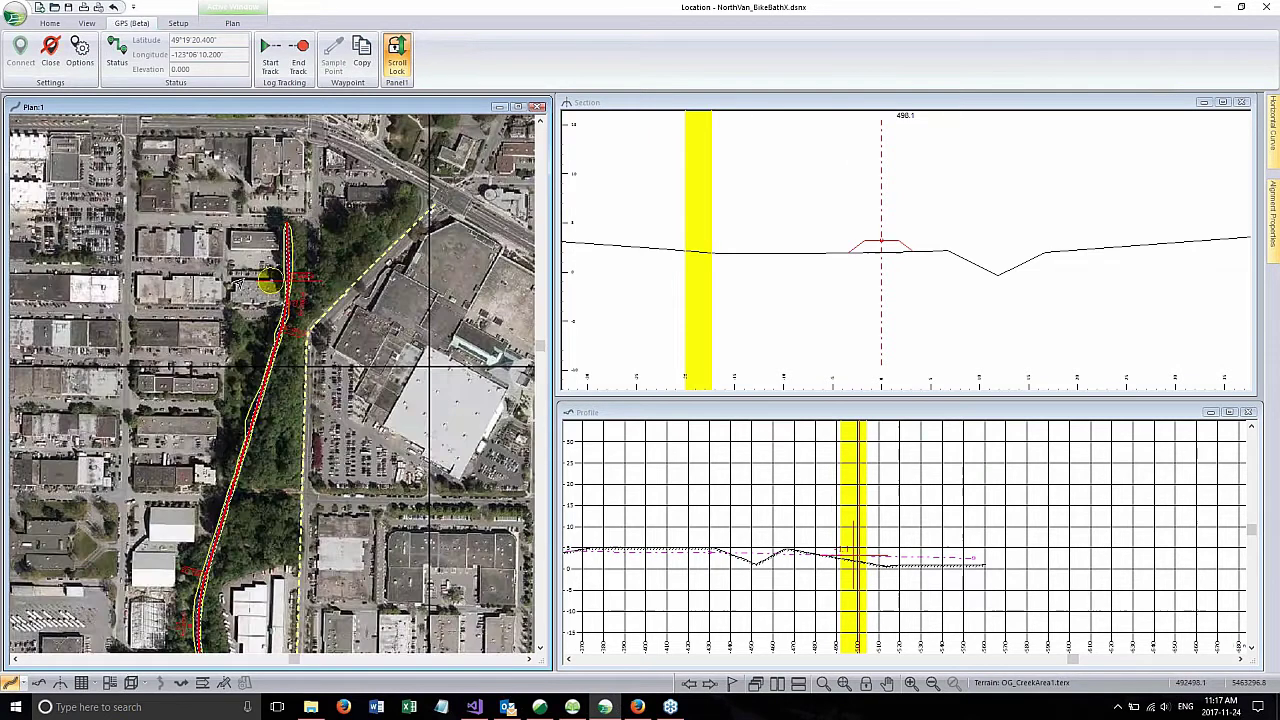
pyautogui.scroll(-2, 227, 289)
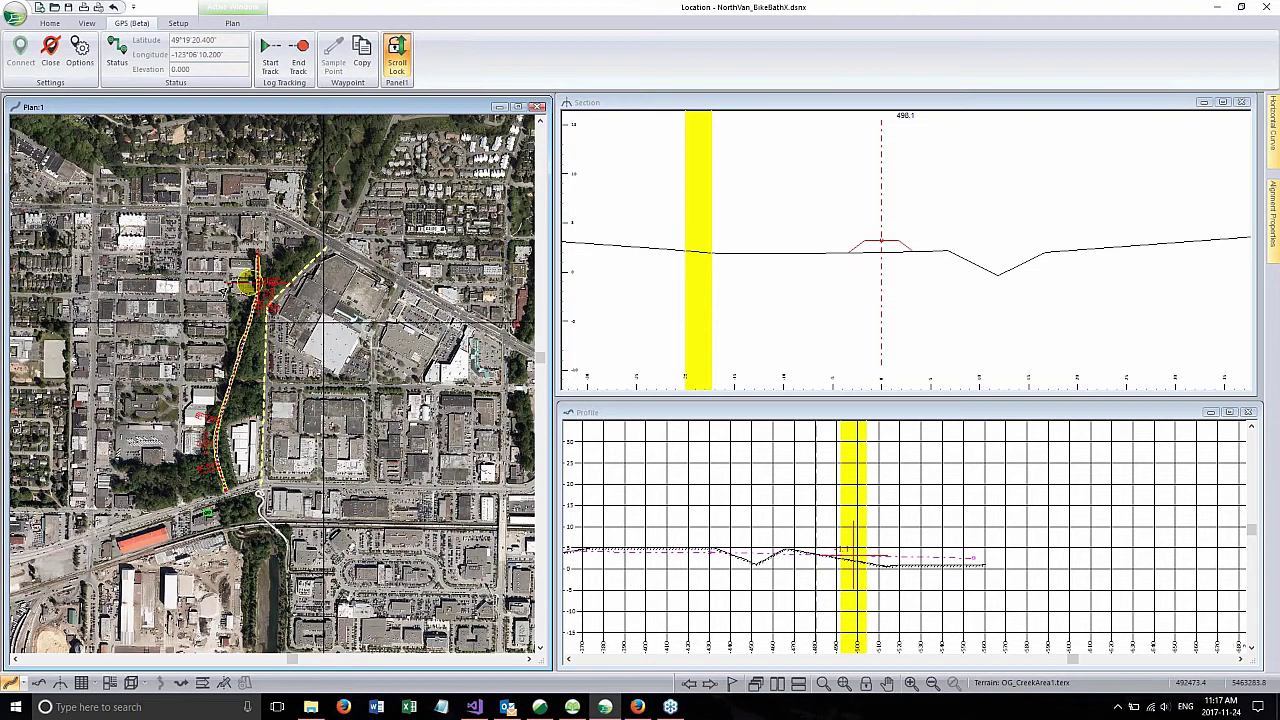
pyautogui.scroll(2, 250, 288)
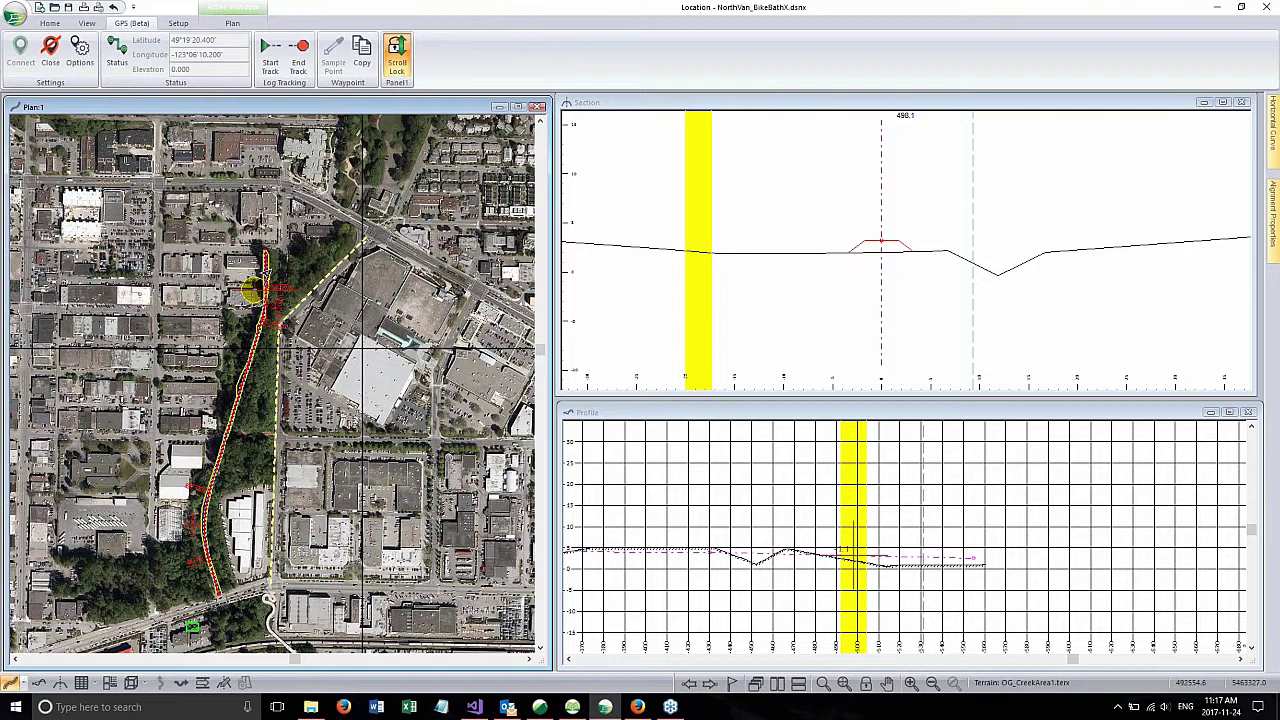
pyautogui.scroll(2, 263, 273)
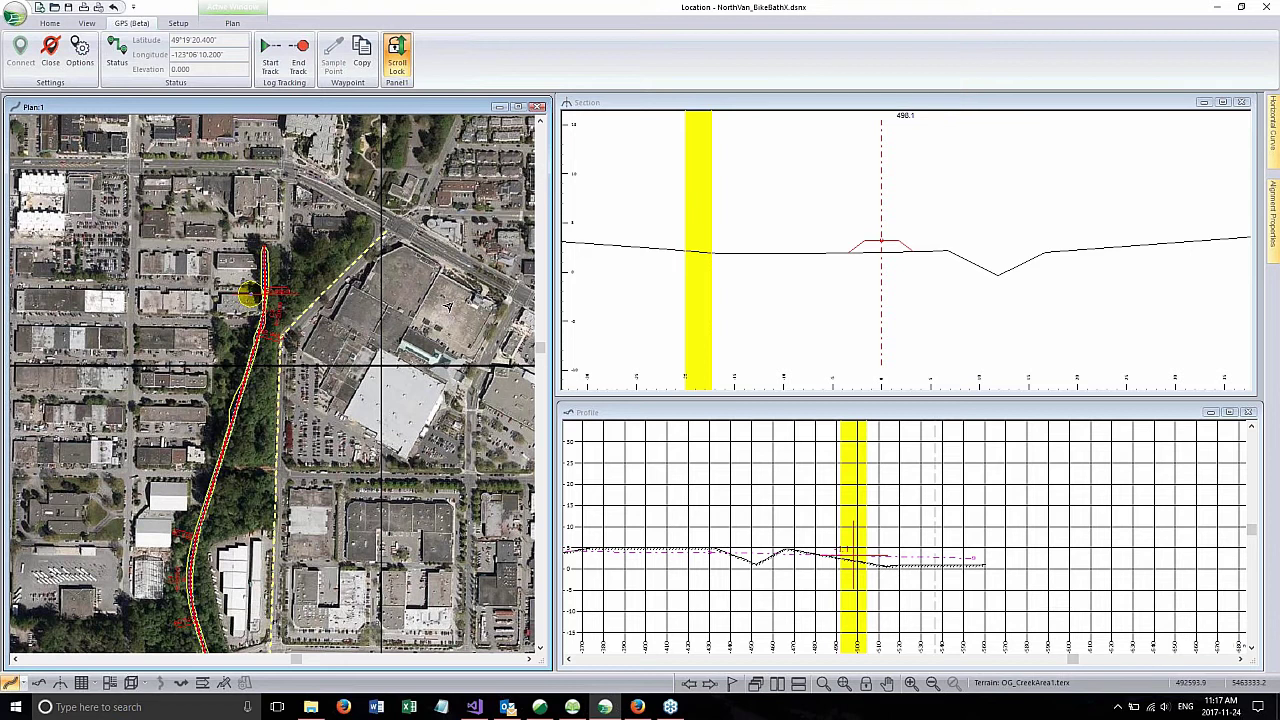
# Step: Turn on Show vertical position for GPS cursor tracking in the GPS configuration
pyautogui.click(760, 263)
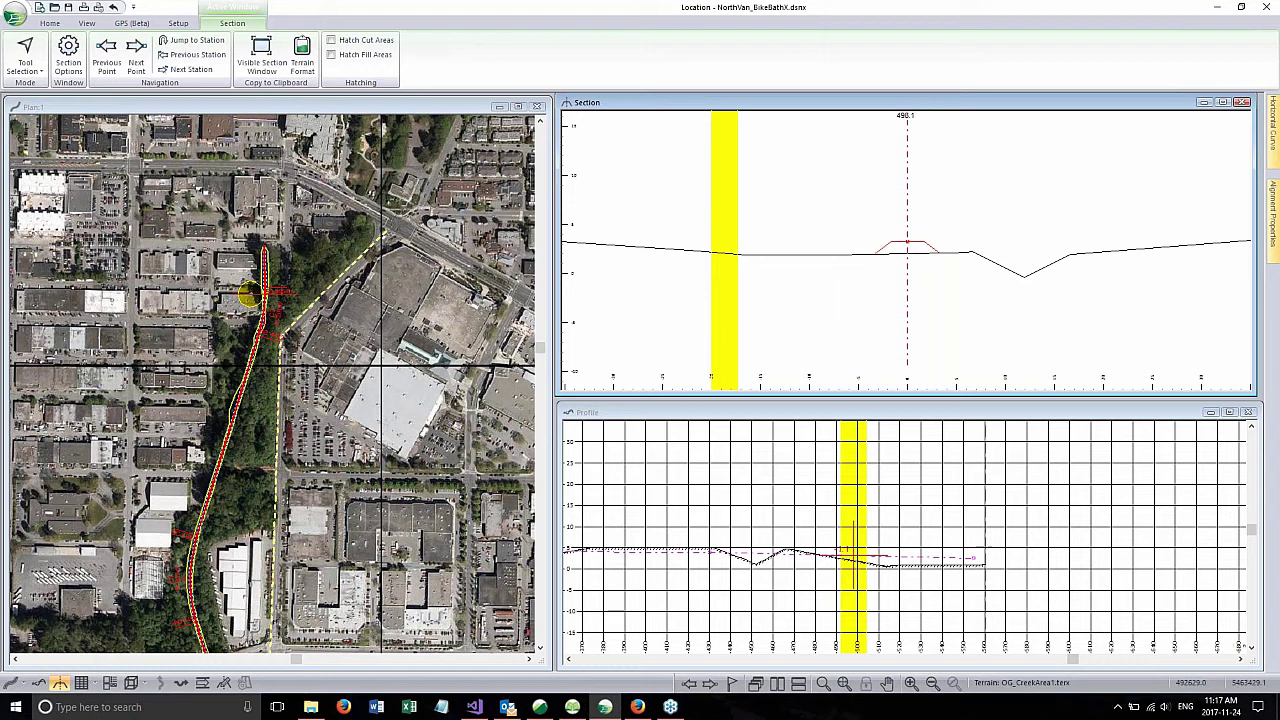
pyautogui.click(264, 110)
pyautogui.click(132, 22)
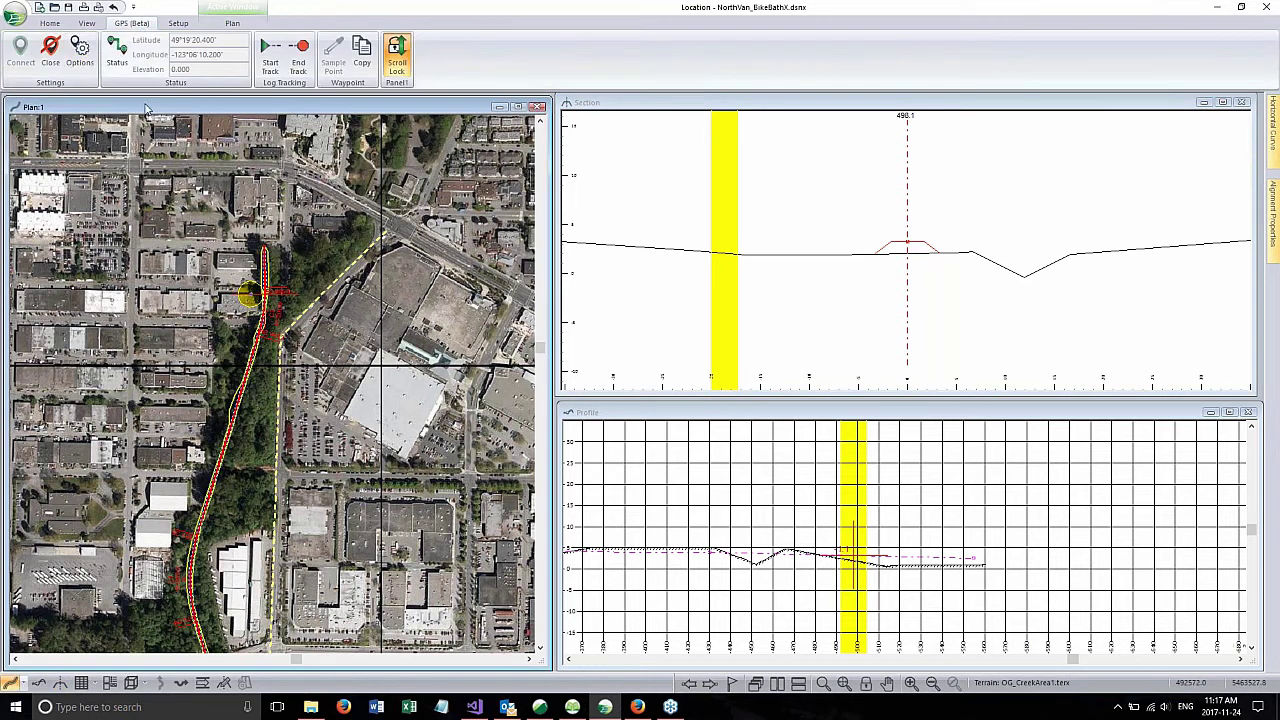
pyautogui.click(79, 50)
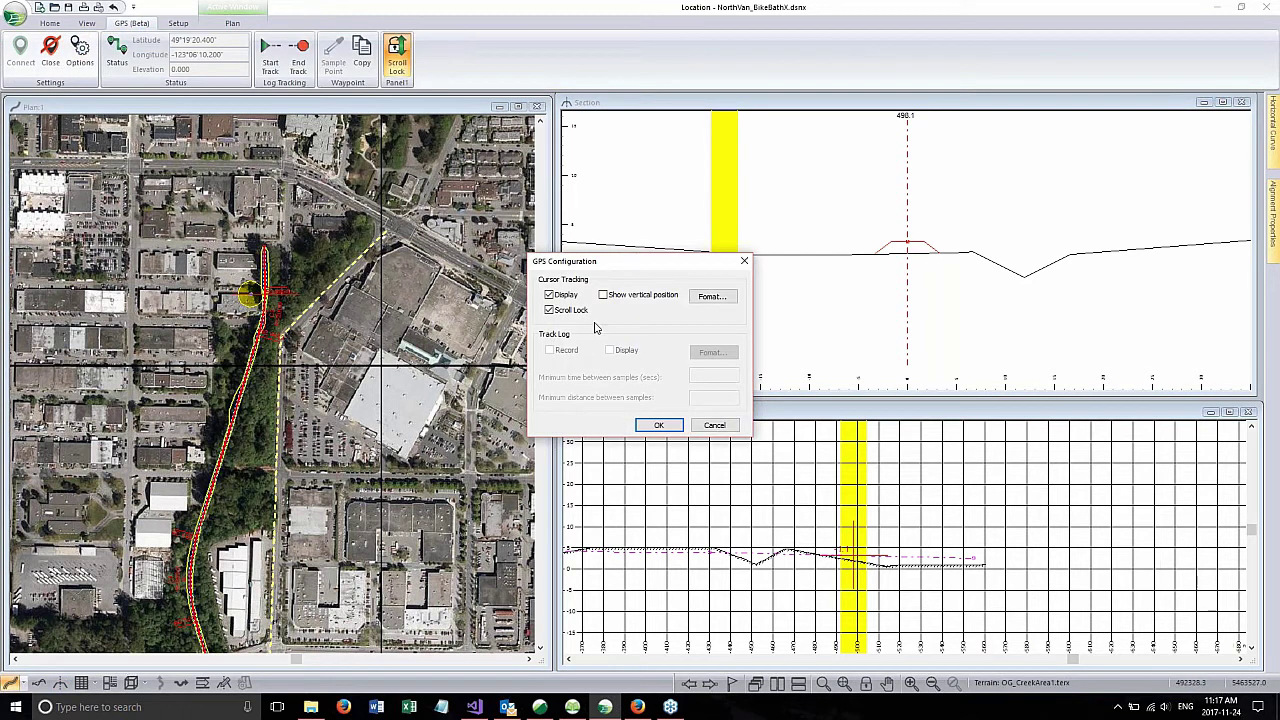
pyautogui.click(637, 297)
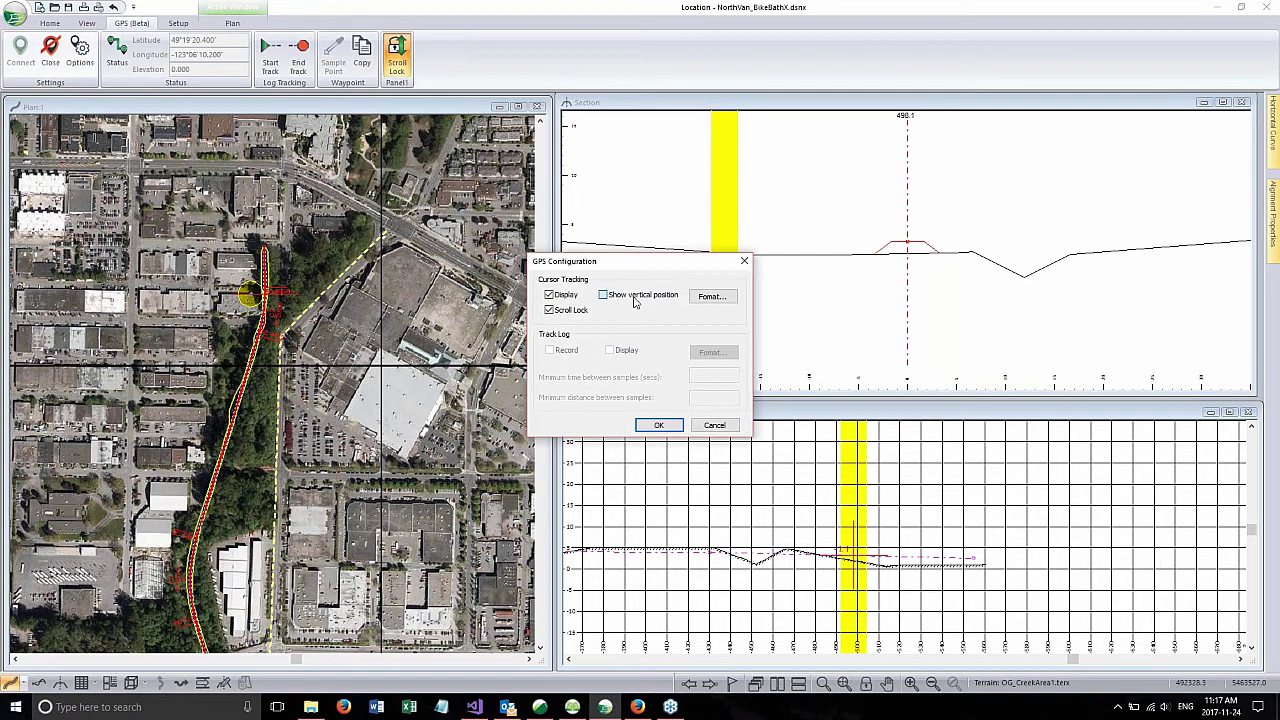
pyautogui.click(659, 426)
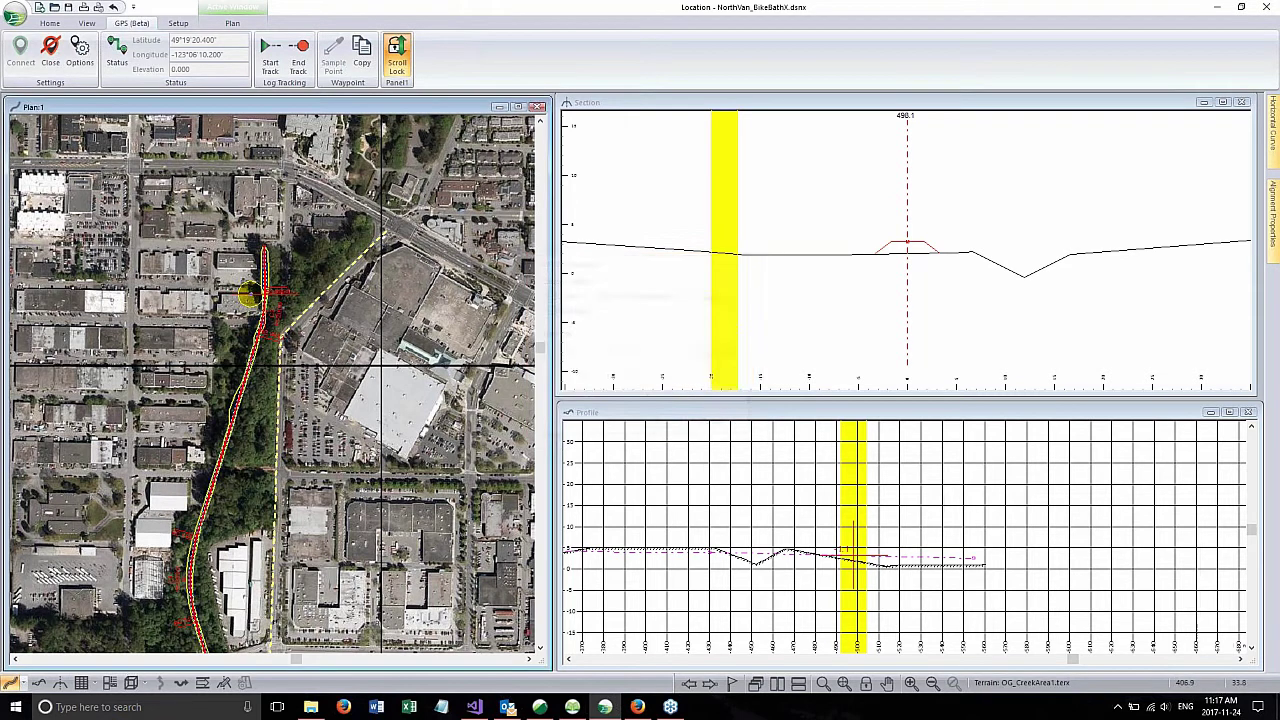
# Step: Examine the vertical GPS marker against the ground line in the section and profile views
pyautogui.click(752, 286)
pyautogui.scroll(4, 766, 250)
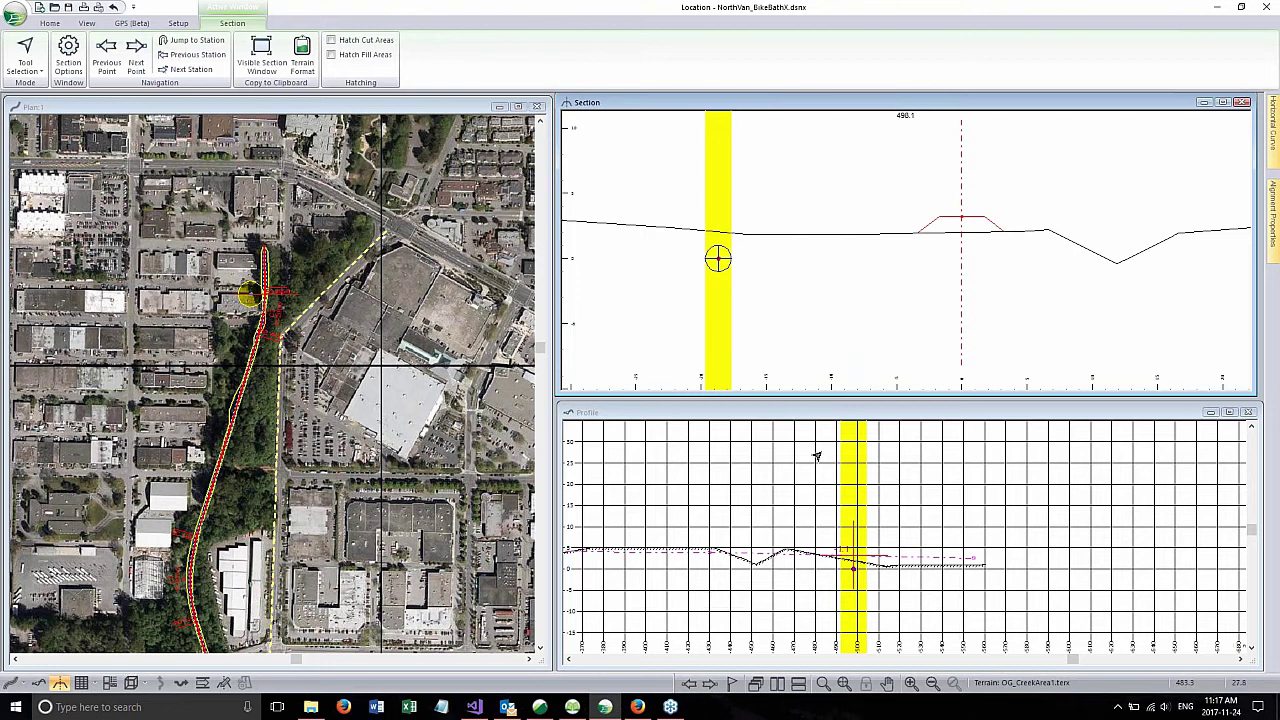
pyautogui.scroll(1, 761, 292)
pyautogui.click(836, 512)
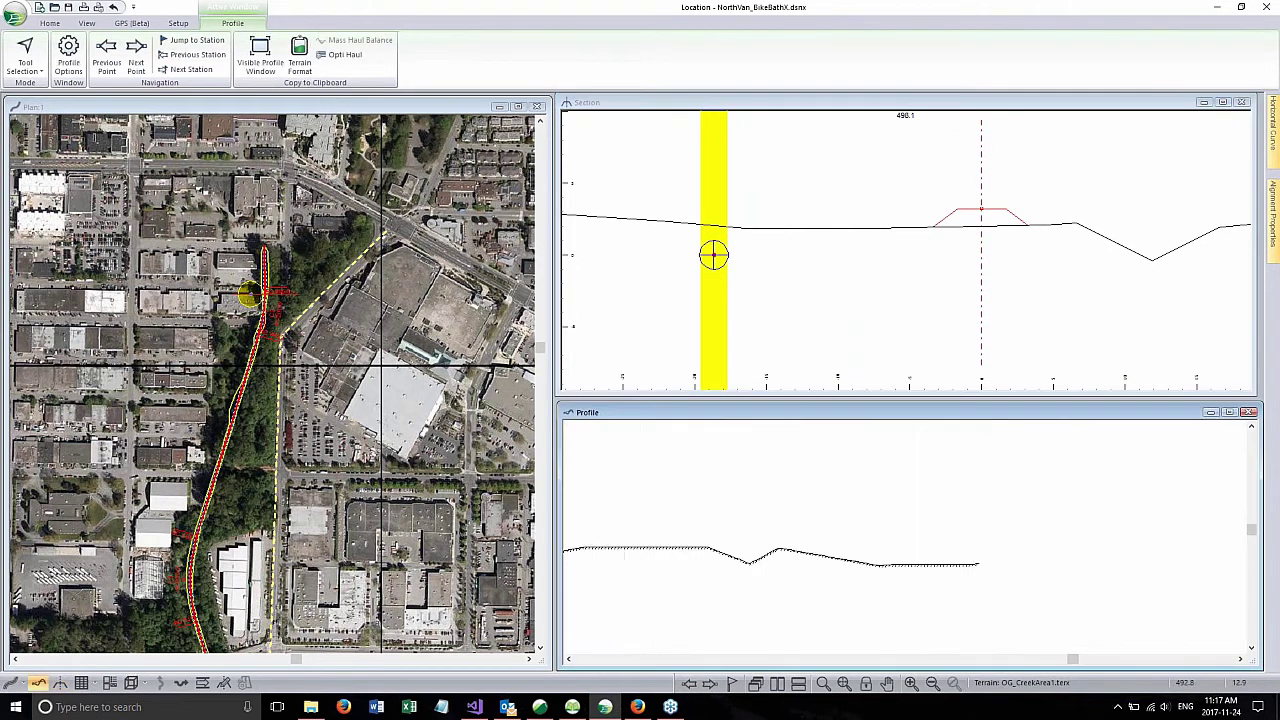
pyautogui.moveTo(761, 302); pyautogui.dragTo(806, 302, button='middle')
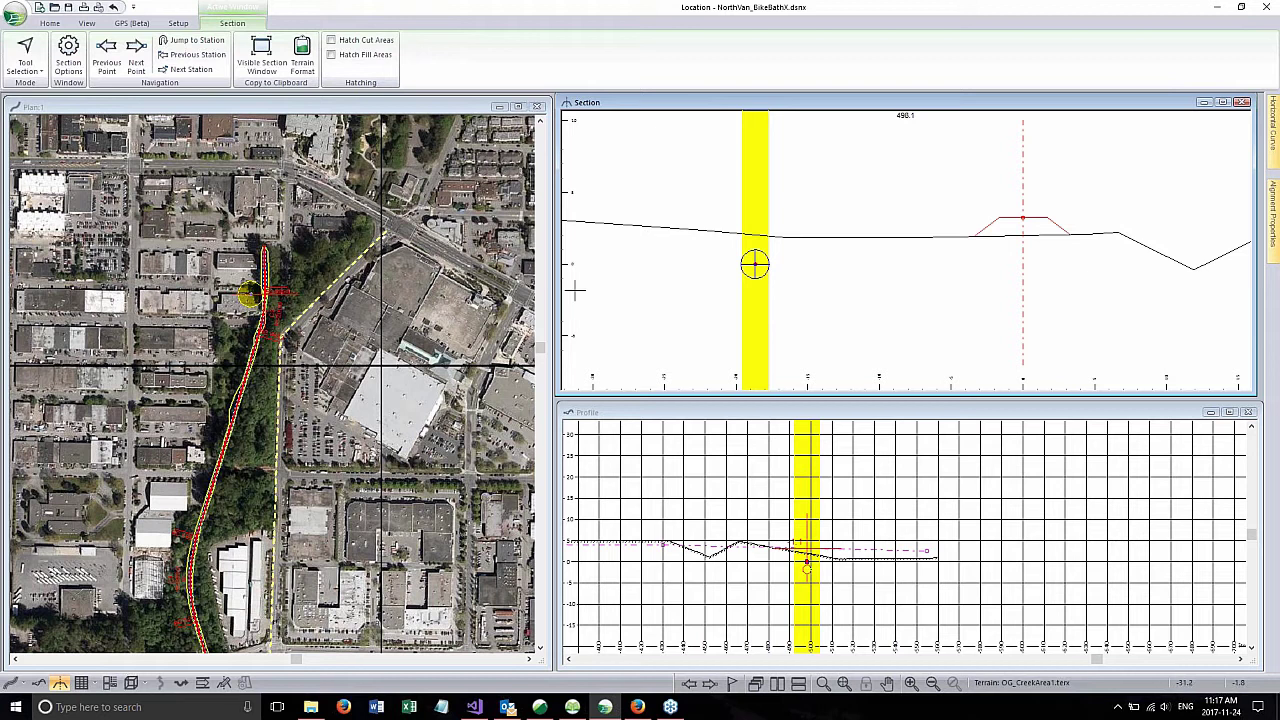
pyautogui.moveTo(755, 264)
pyautogui.moveTo(745, 236)
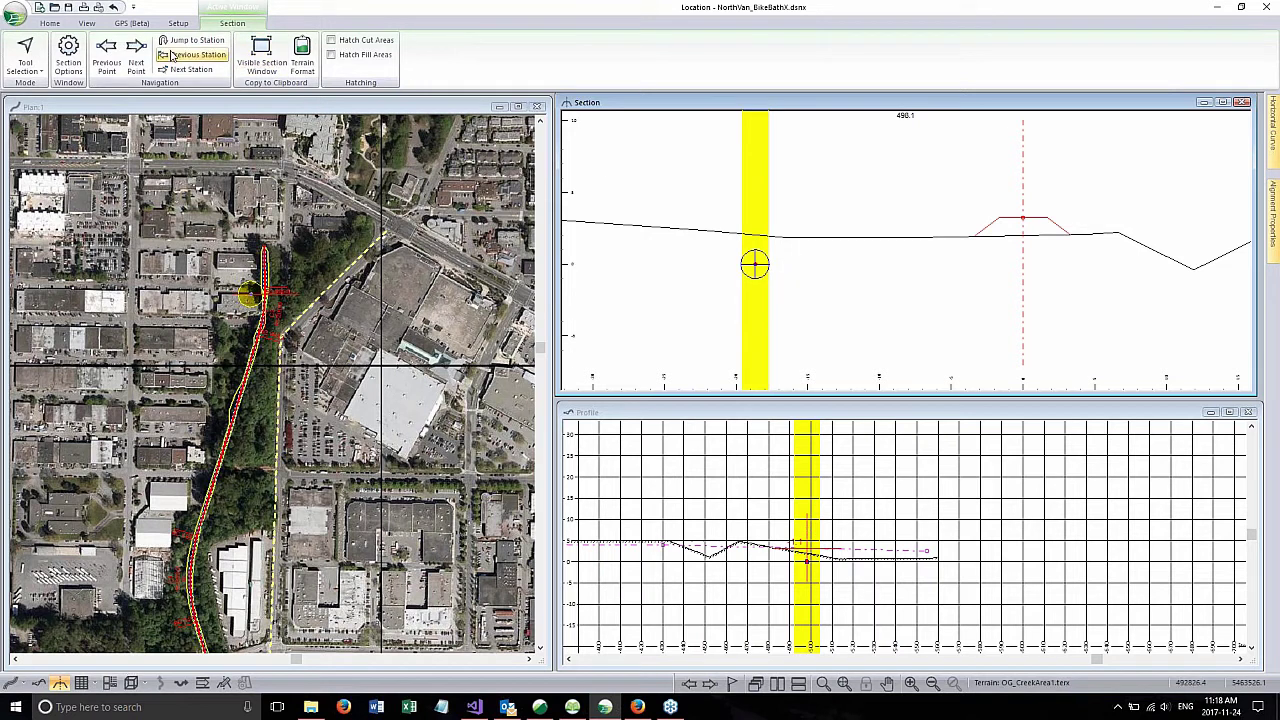
# Step: Turn off Show vertical position for GPS cursor tracking in the GPS configuration and check the marker in the section view
pyautogui.click(131, 22)
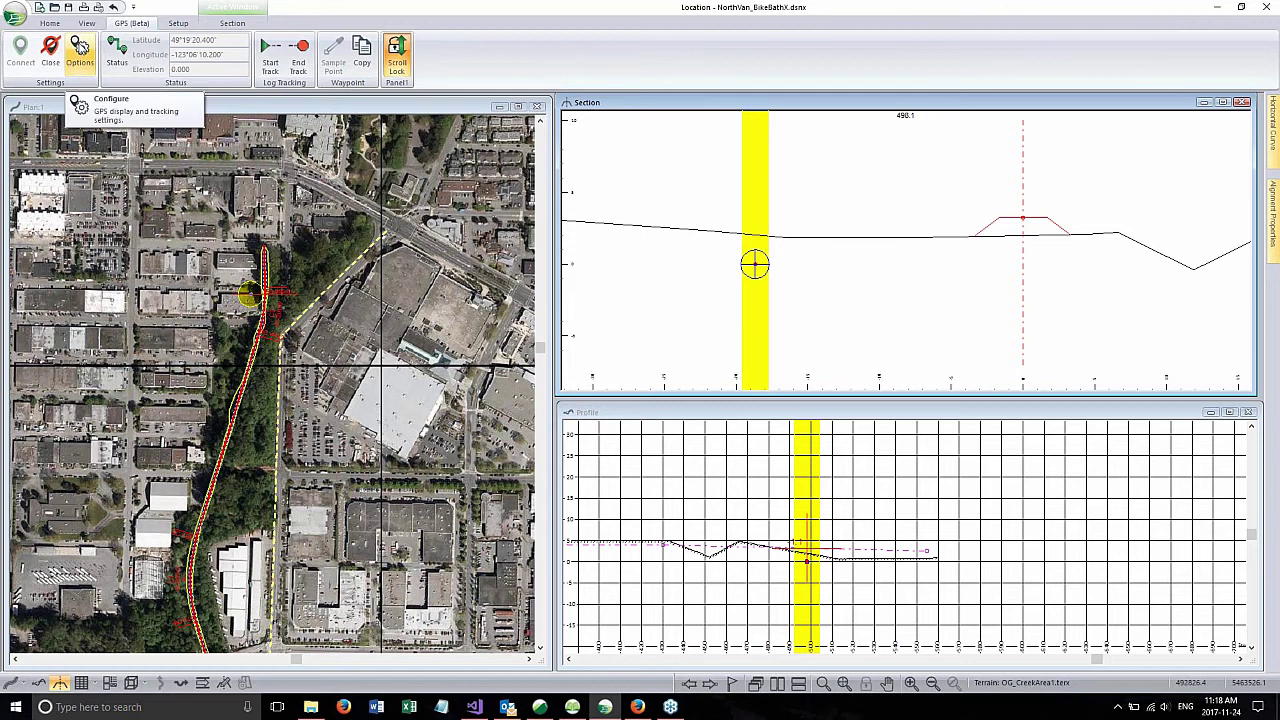
pyautogui.click(80, 50)
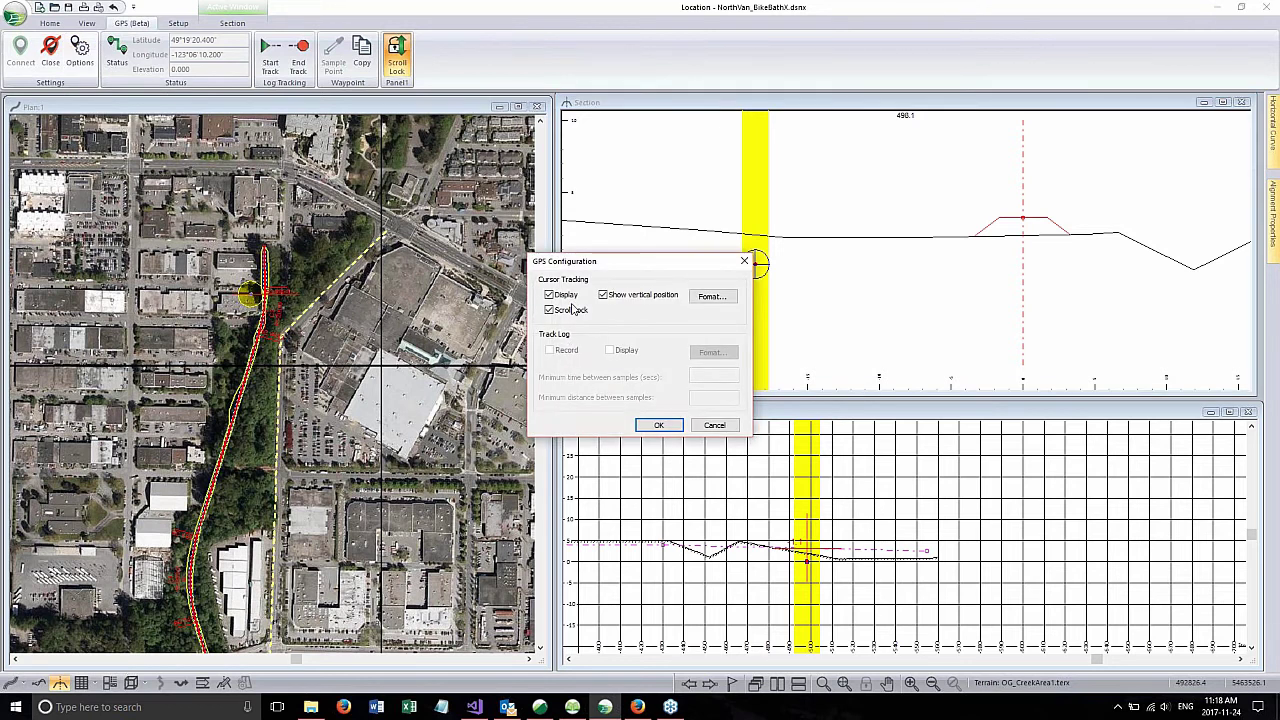
pyautogui.click(659, 425)
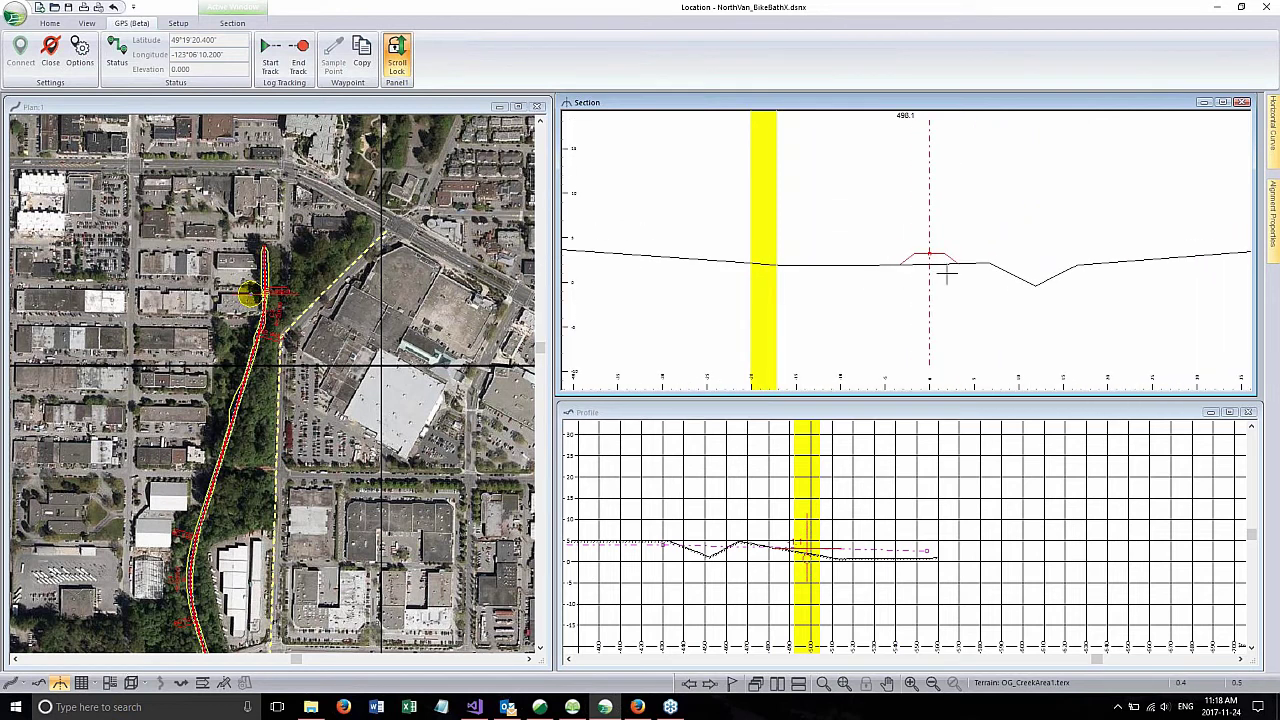
pyautogui.moveTo(967, 270)
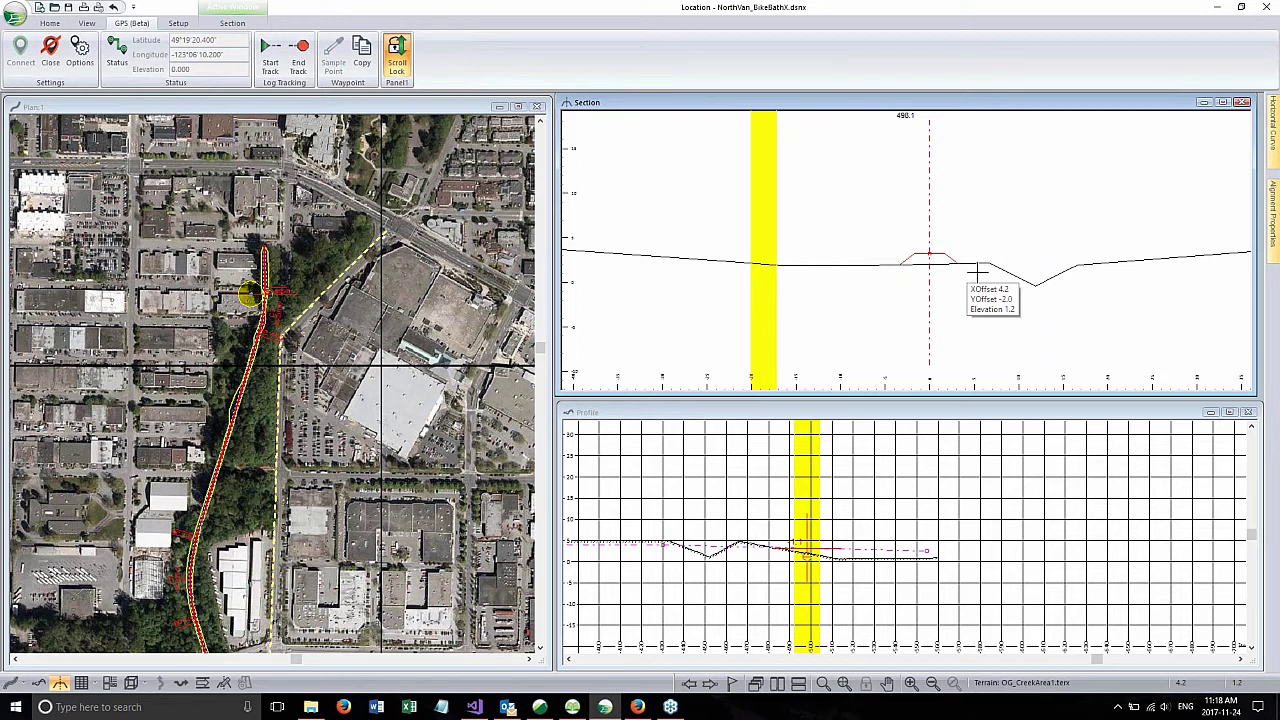
# Step: Use the Edit Label tool to move the EC 506.8 curve label east of the path in the plan view, leaving its formatting unchanged
pyautogui.click(271, 238)
pyautogui.moveTo(271, 238); pyautogui.dragTo(307, 192)
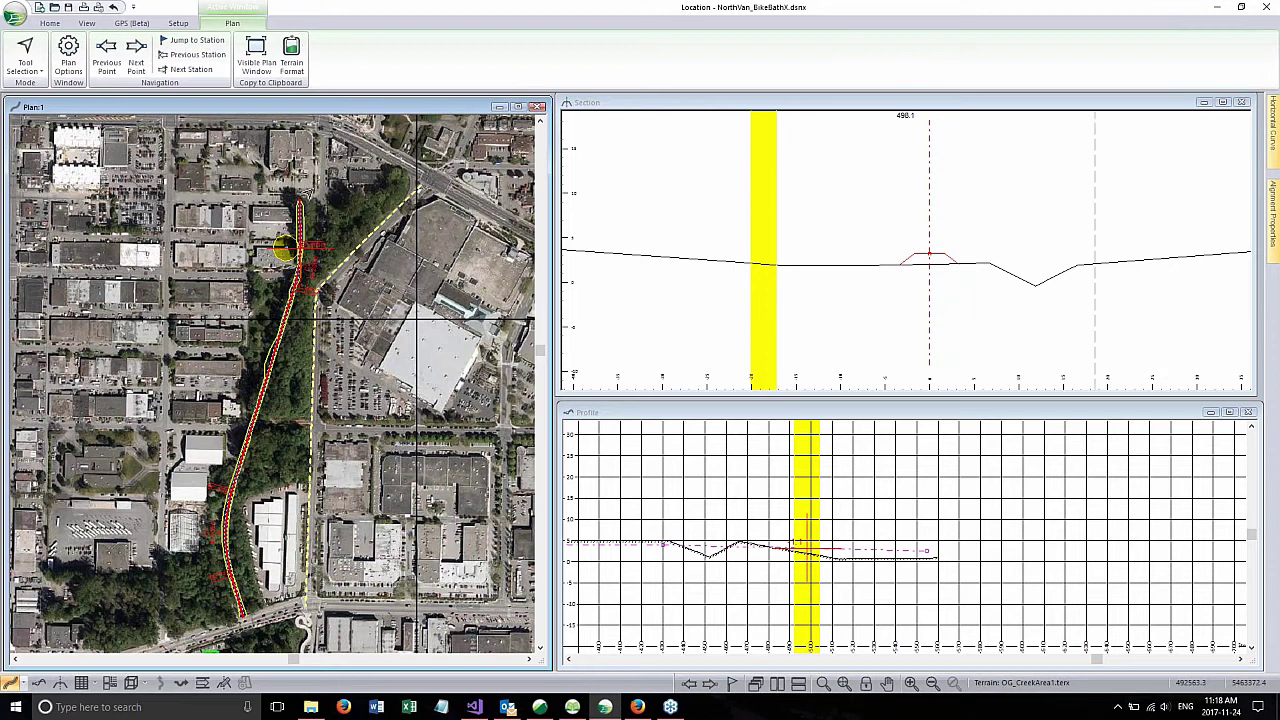
pyautogui.click(49, 23)
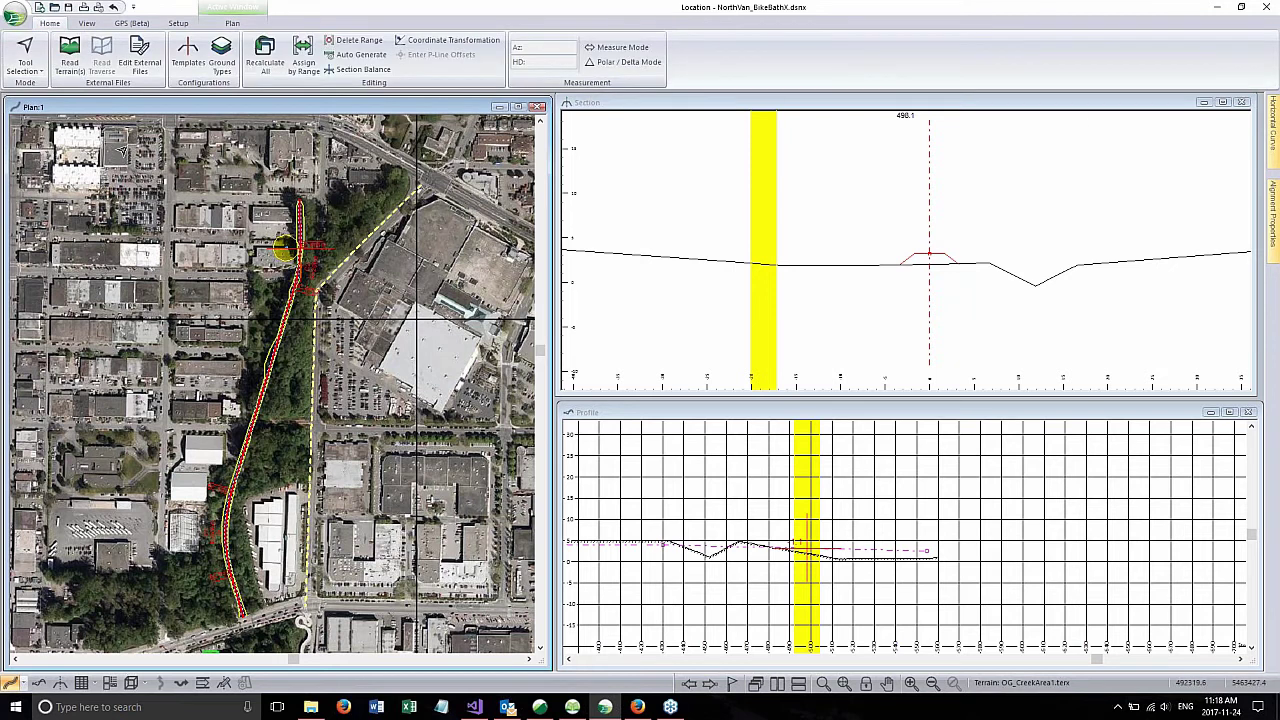
pyautogui.rightClick(394, 244)
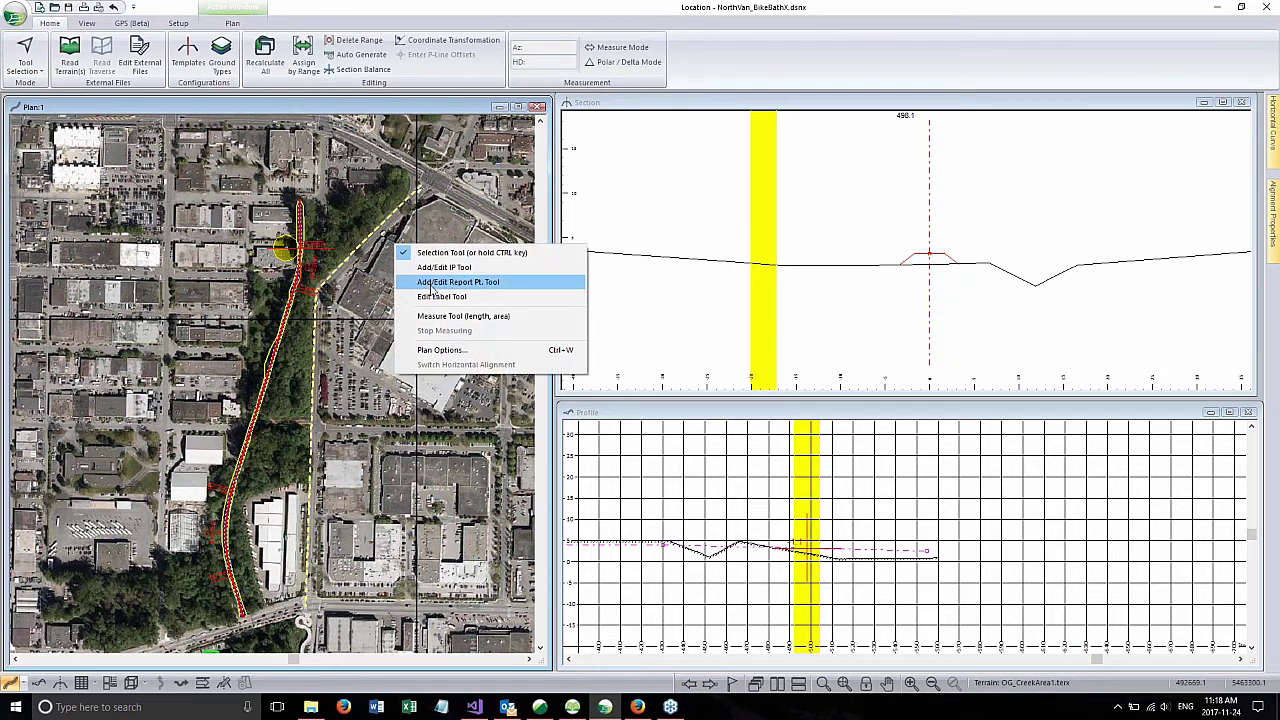
pyautogui.click(438, 296)
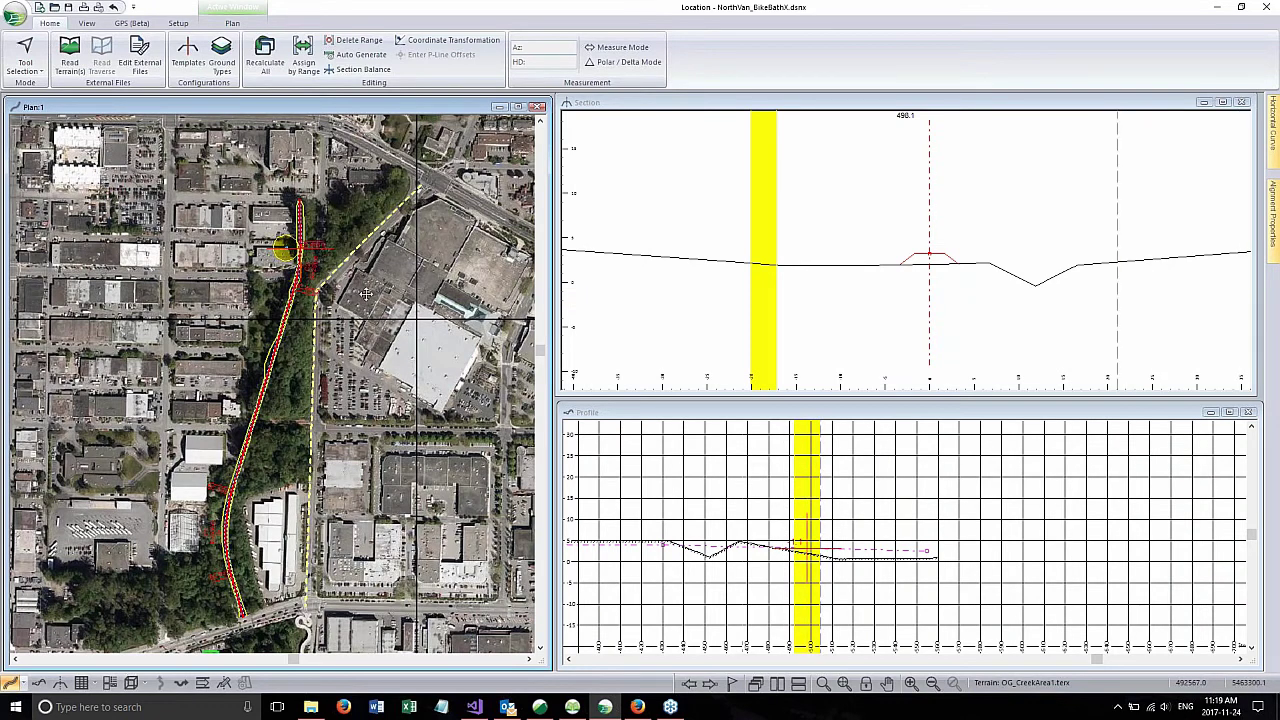
pyautogui.moveTo(372, 292)
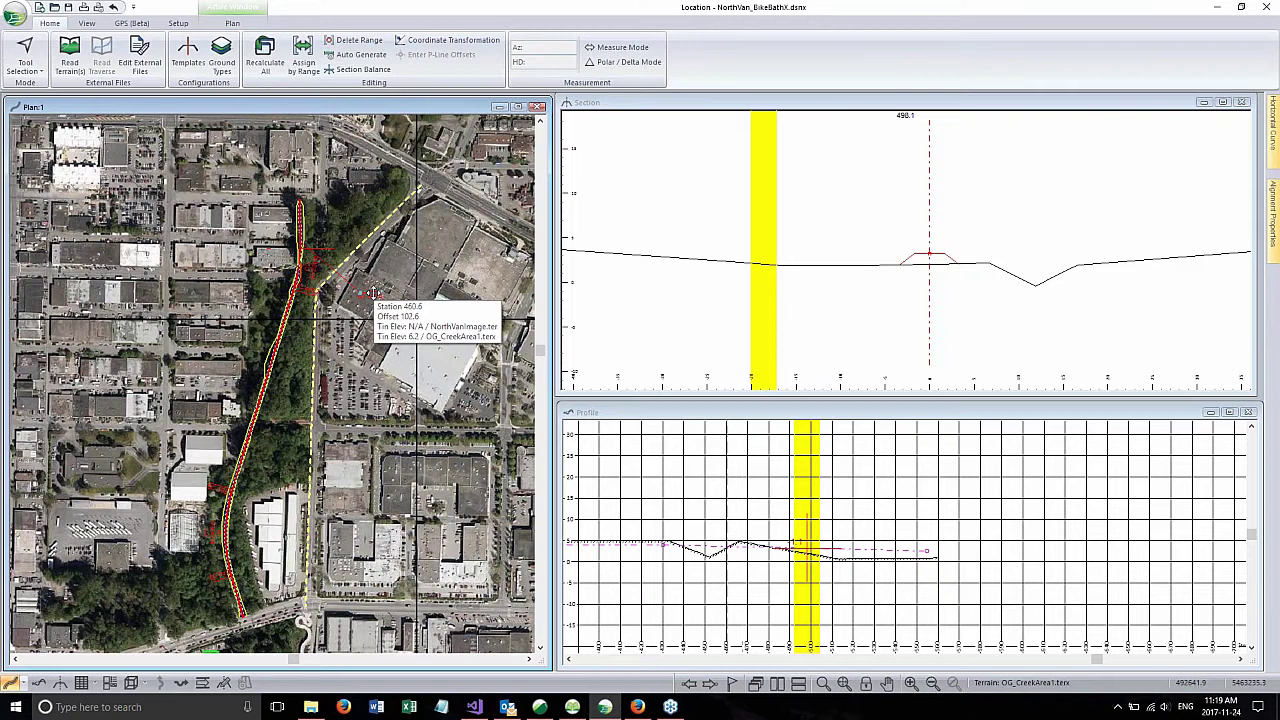
pyautogui.click(372, 292)
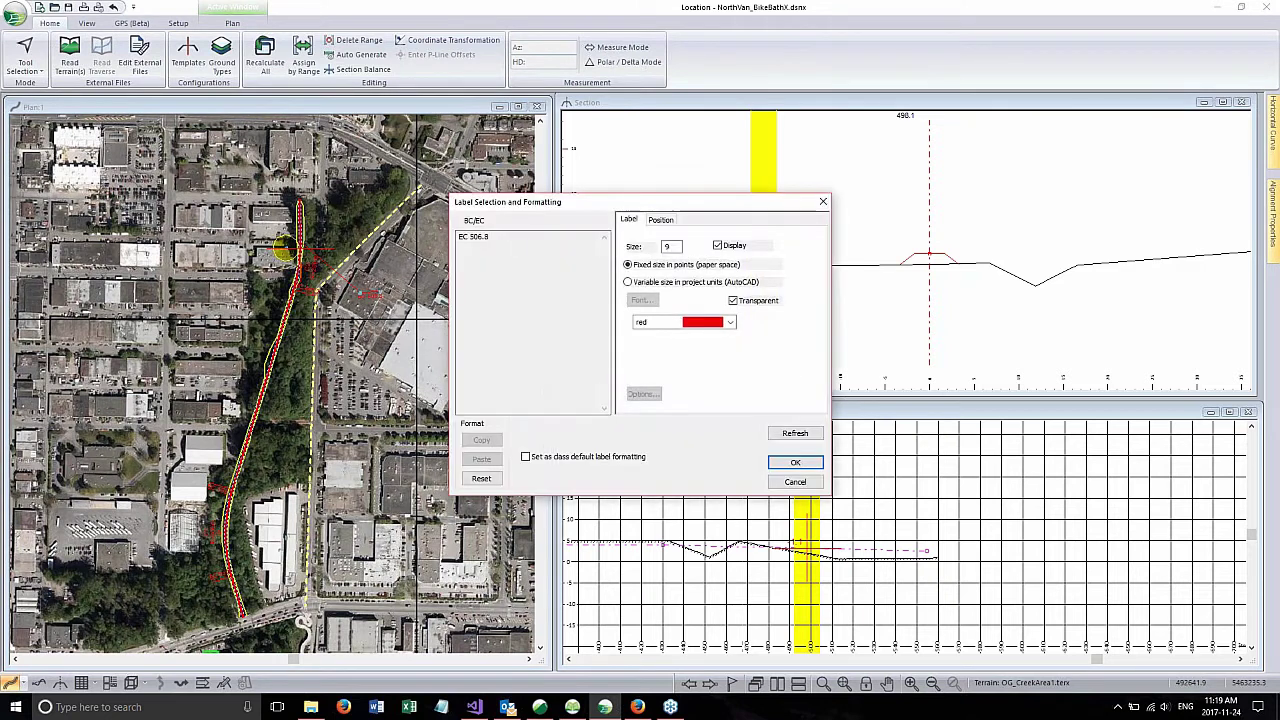
pyautogui.click(794, 480)
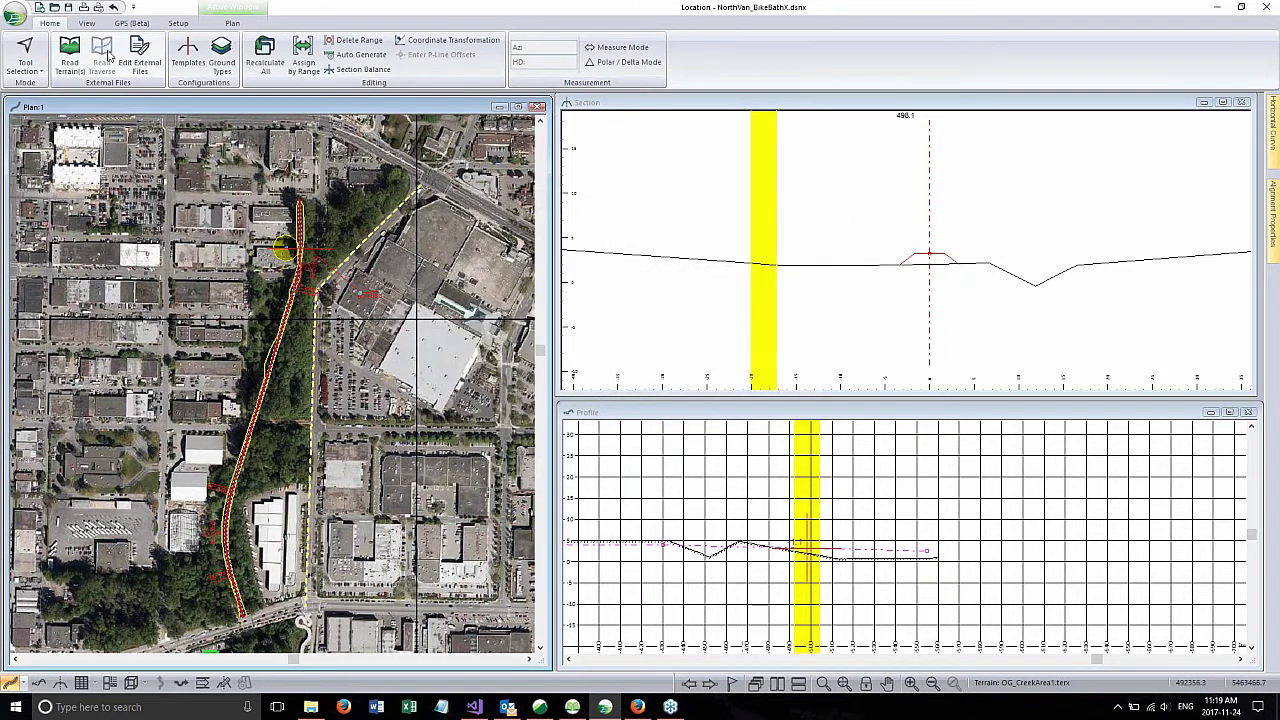
# Step: Add a floating label reading "Rock Outcrop" with size 14 east of the path in the plan view
pyautogui.click(389, 226)
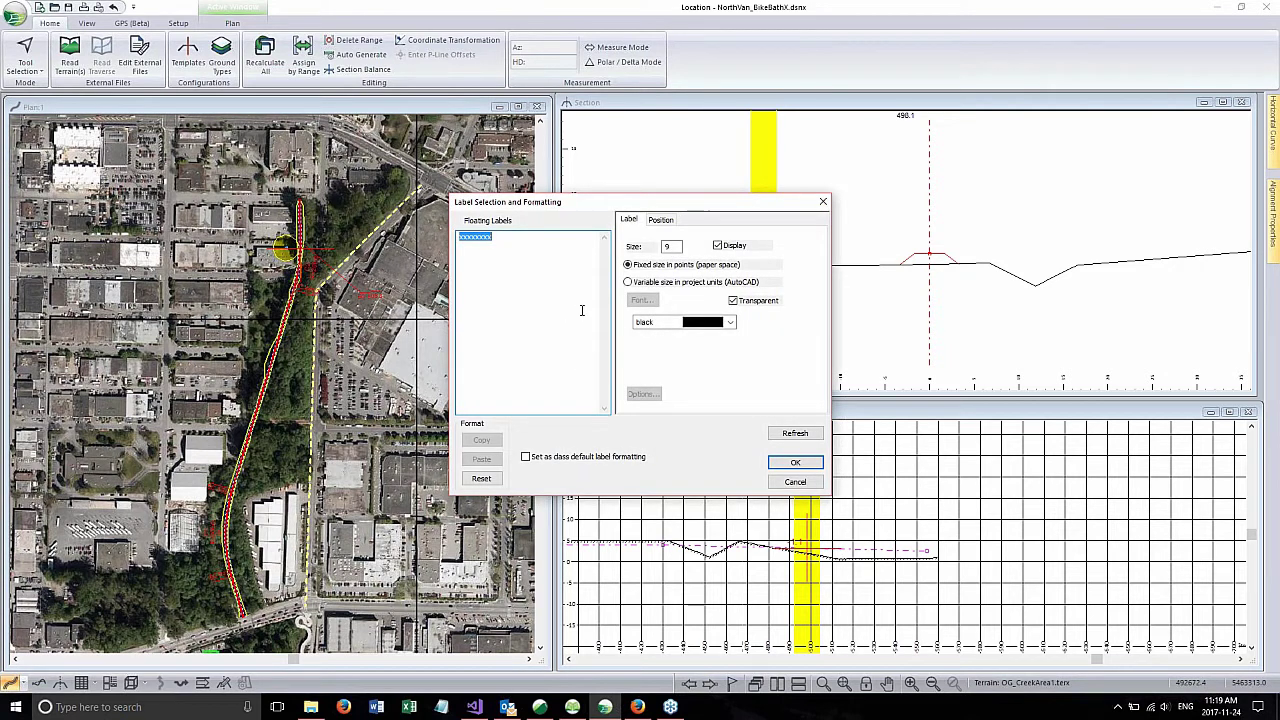
pyautogui.write('Rock')
pyautogui.write(' Outc')
pyautogui.write('orp')
pyautogui.press('BackSpace')
pyautogui.press('BackSpace')
pyautogui.press('BackSpace')
pyautogui.write('rop')
pyautogui.doubleClick(668, 246)
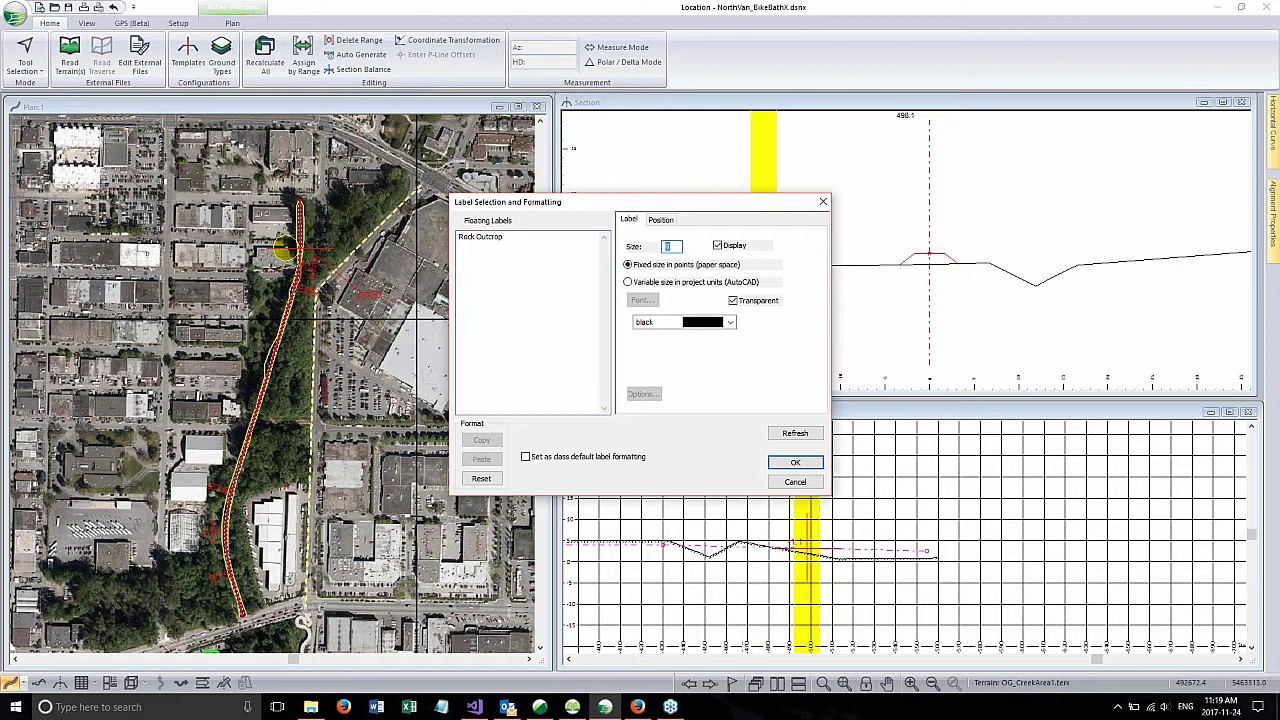
pyautogui.write('14')
pyautogui.click(785, 467)
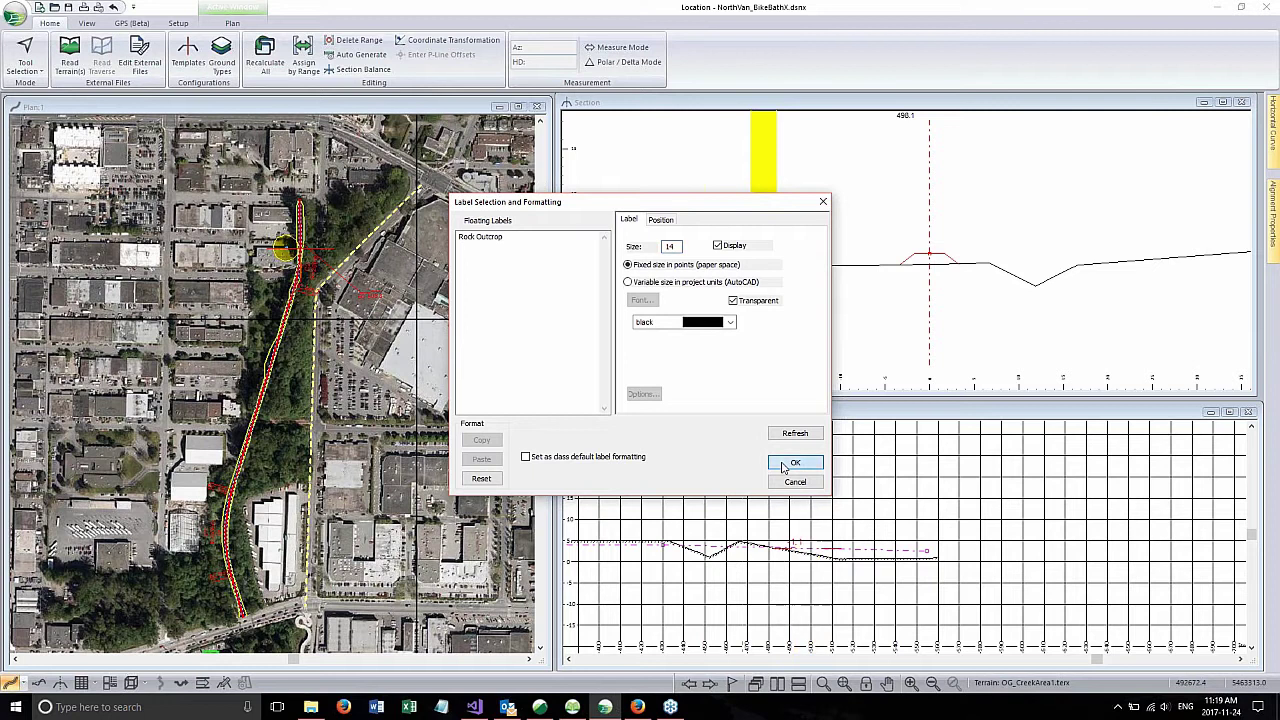
pyautogui.click(785, 467)
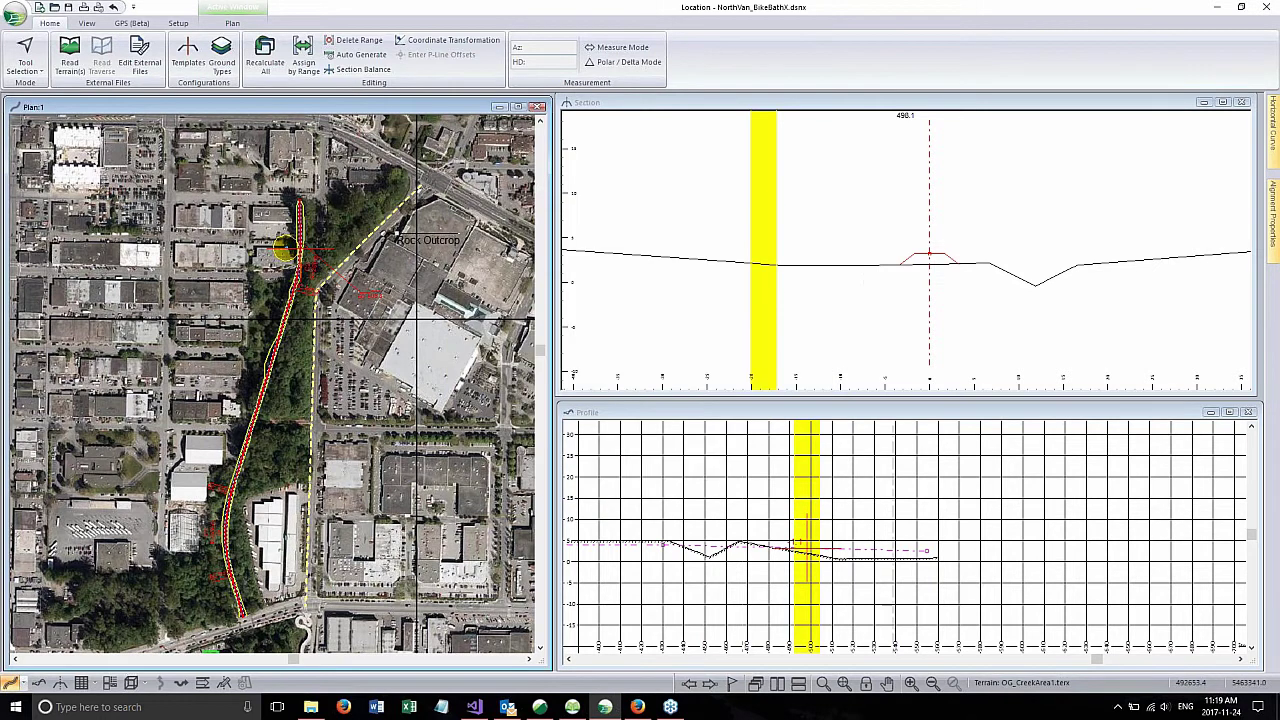
# Step: Move the Rock Outcrop label onto the trees beside the path's north end and set its colour to yellow
pyautogui.moveTo(421, 238); pyautogui.dragTo(360, 222)
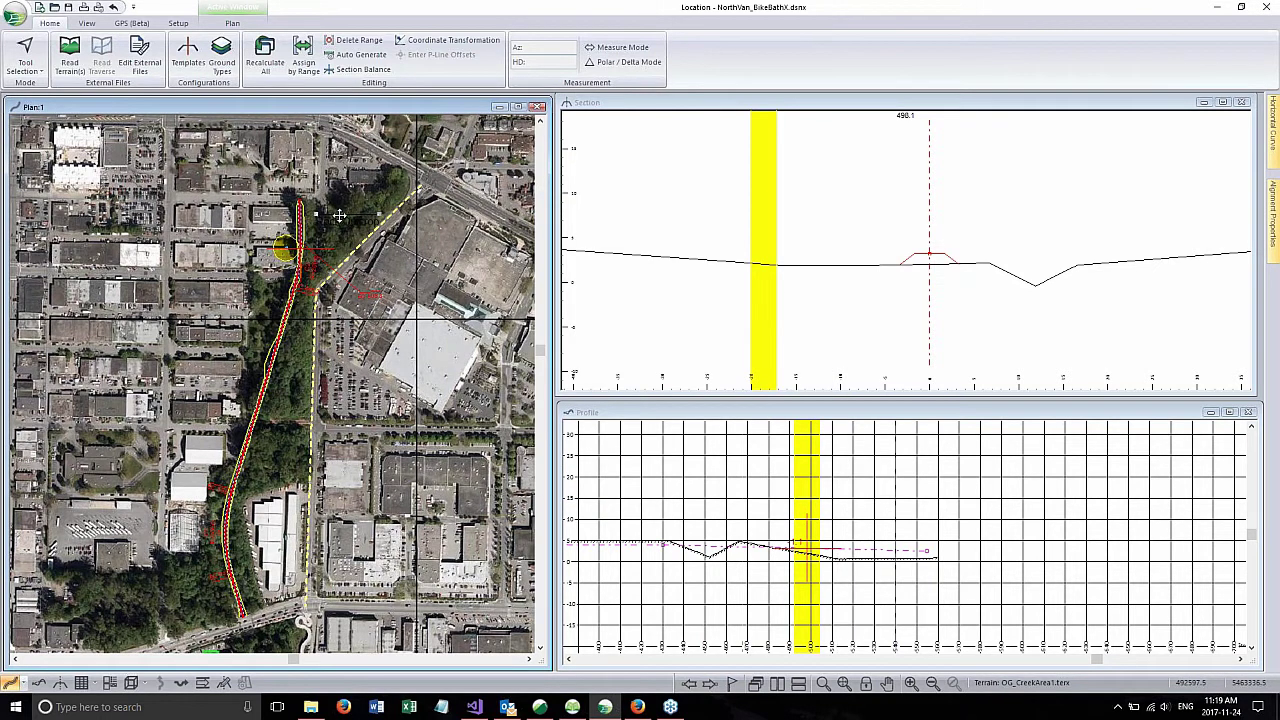
pyautogui.doubleClick(362, 224)
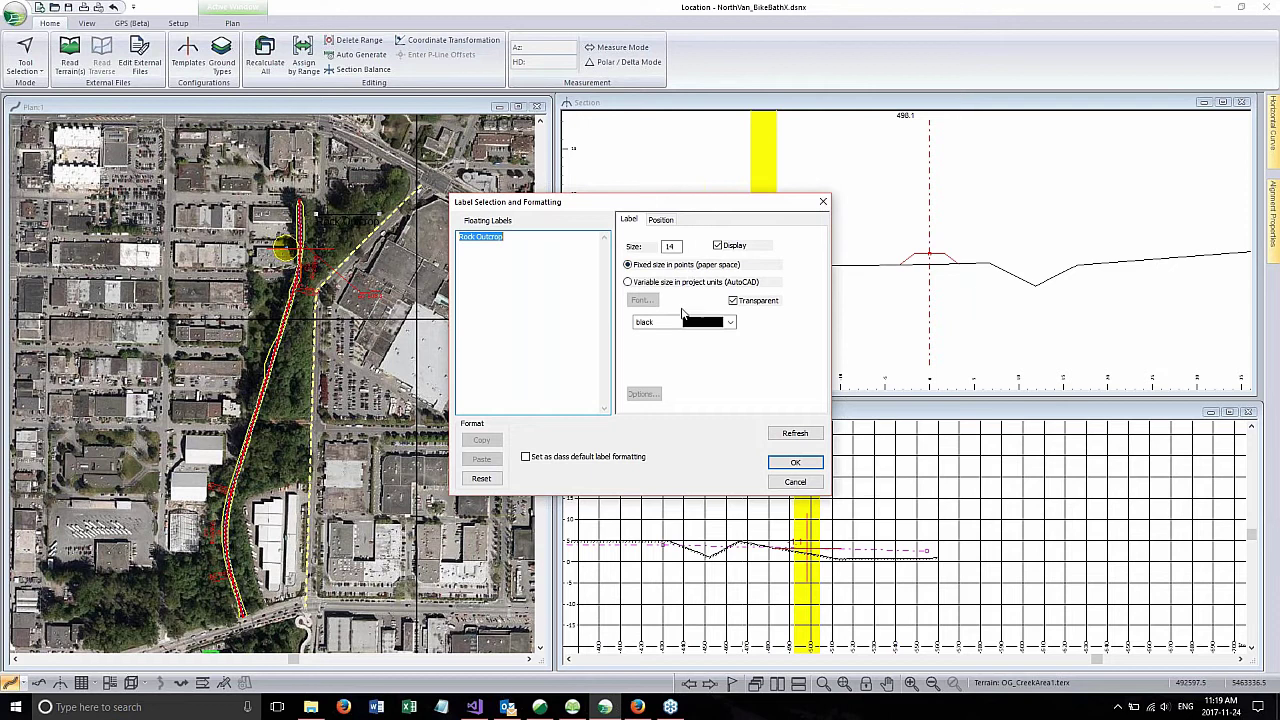
pyautogui.click(686, 323)
pyautogui.click(690, 424)
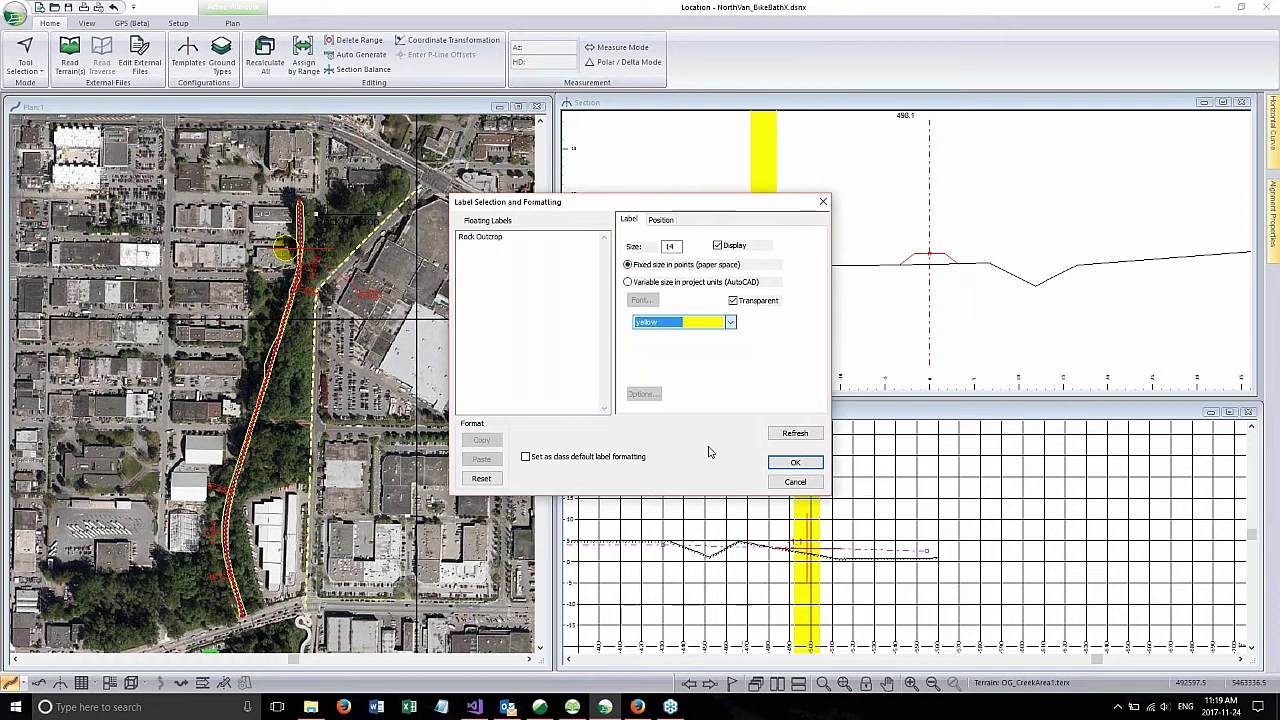
pyautogui.click(790, 462)
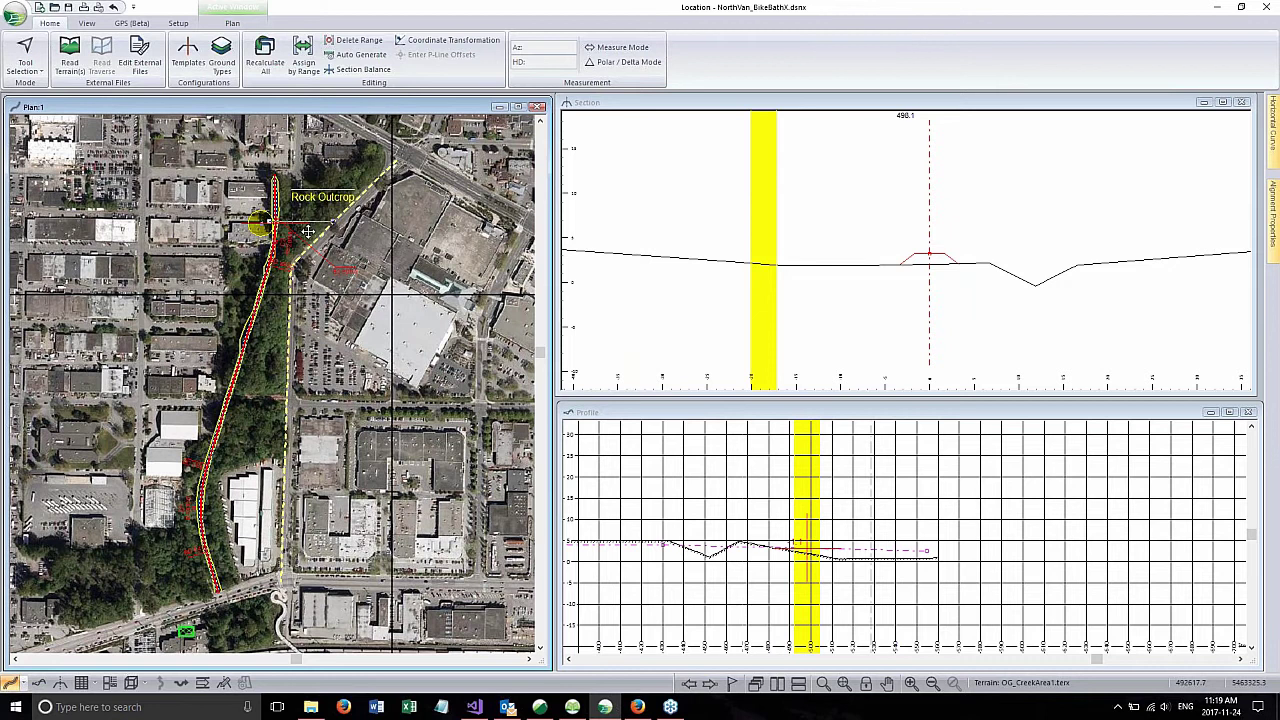
# Step: Switch the plan view from the Edit Label tool back to the Selection Tool
pyautogui.scroll(1, 425, 252)
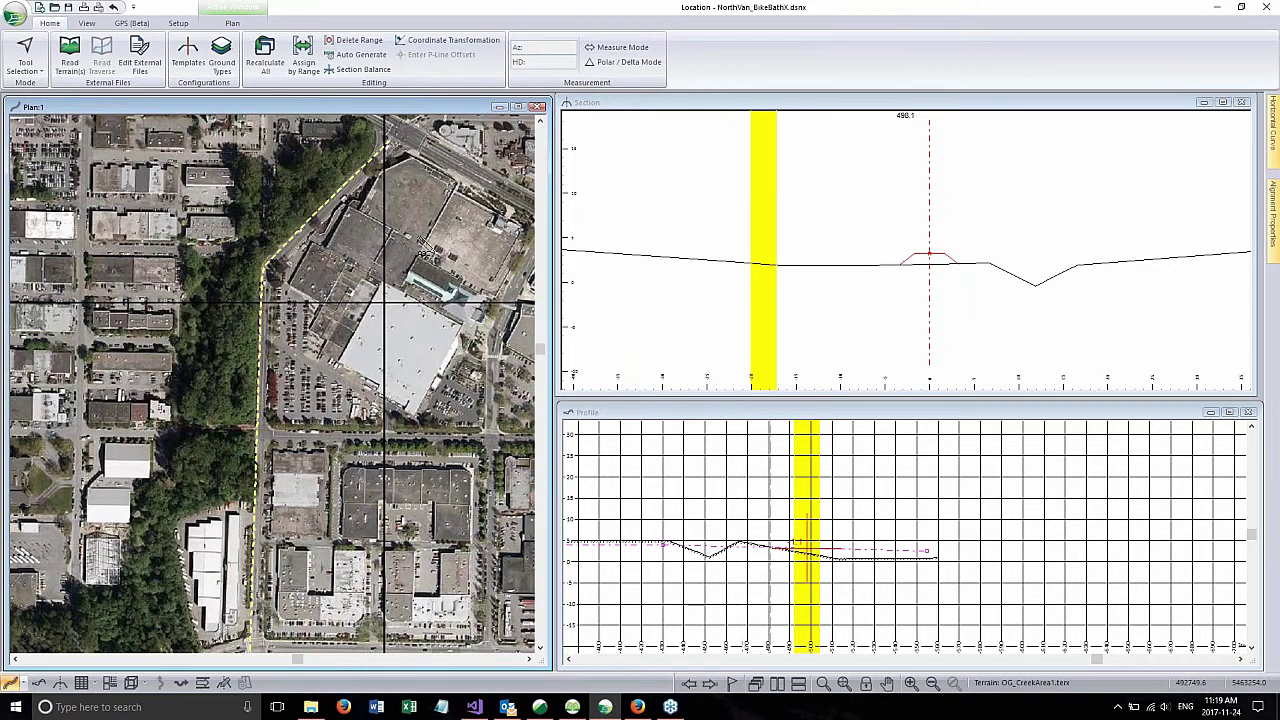
pyautogui.scroll(-1, 425, 254)
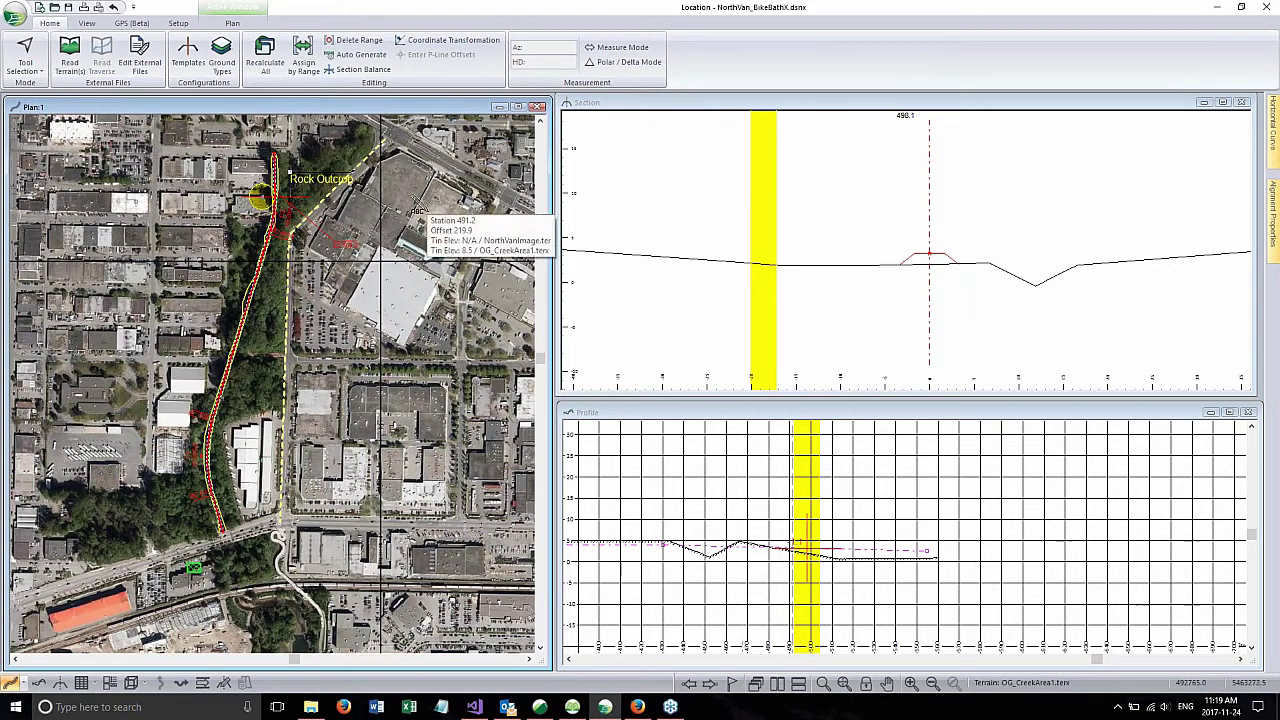
pyautogui.rightClick(412, 198)
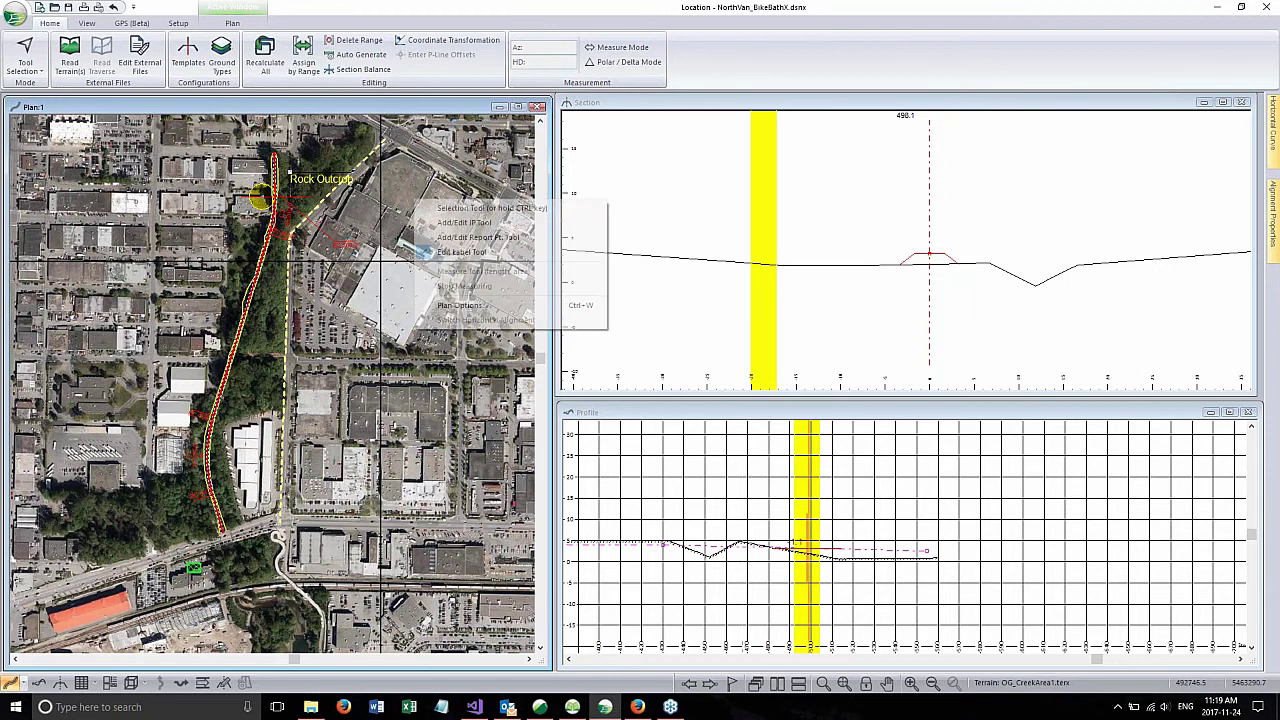
pyautogui.click(450, 207)
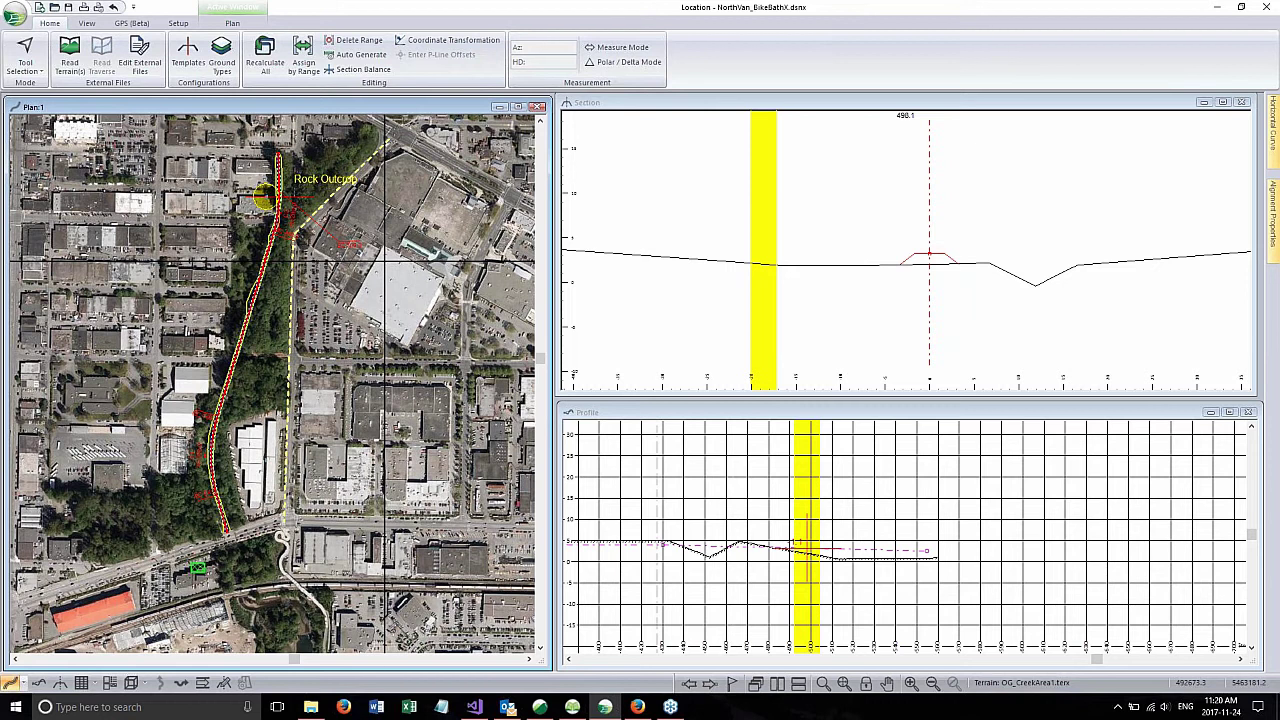
# Step: Close the GPS connection in the bike path design
pyautogui.click(131, 23)
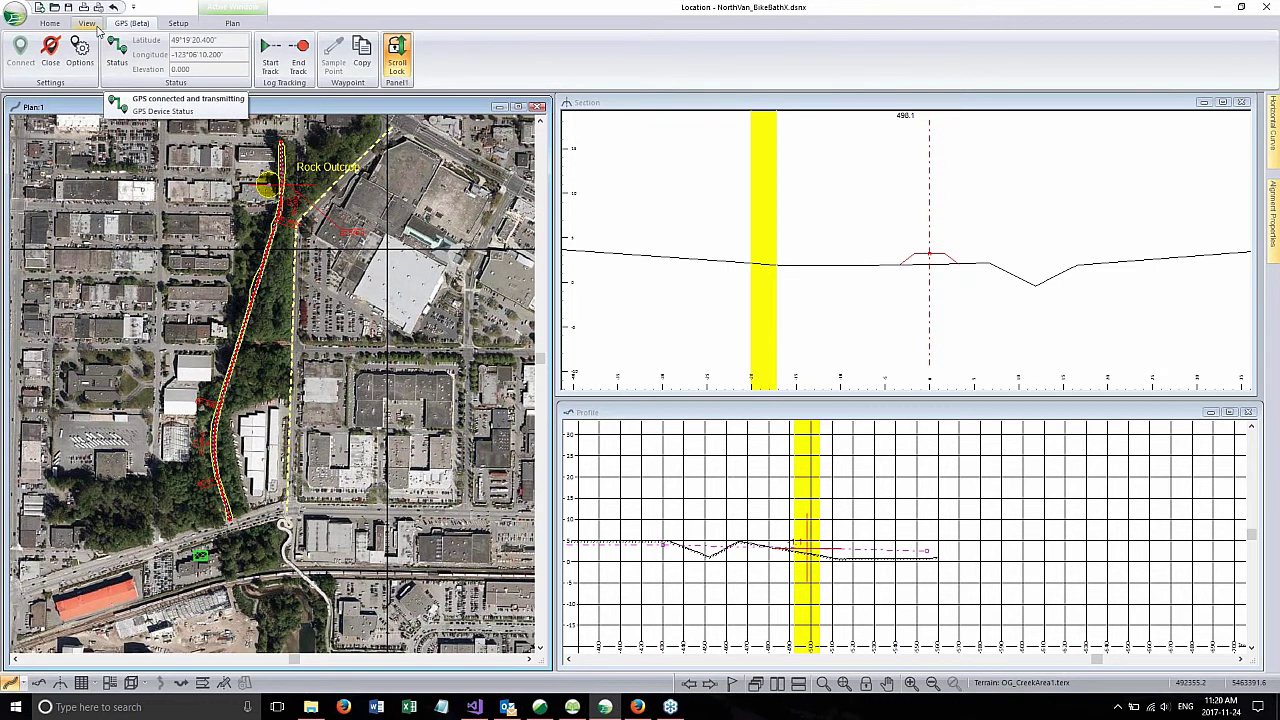
pyautogui.click(50, 48)
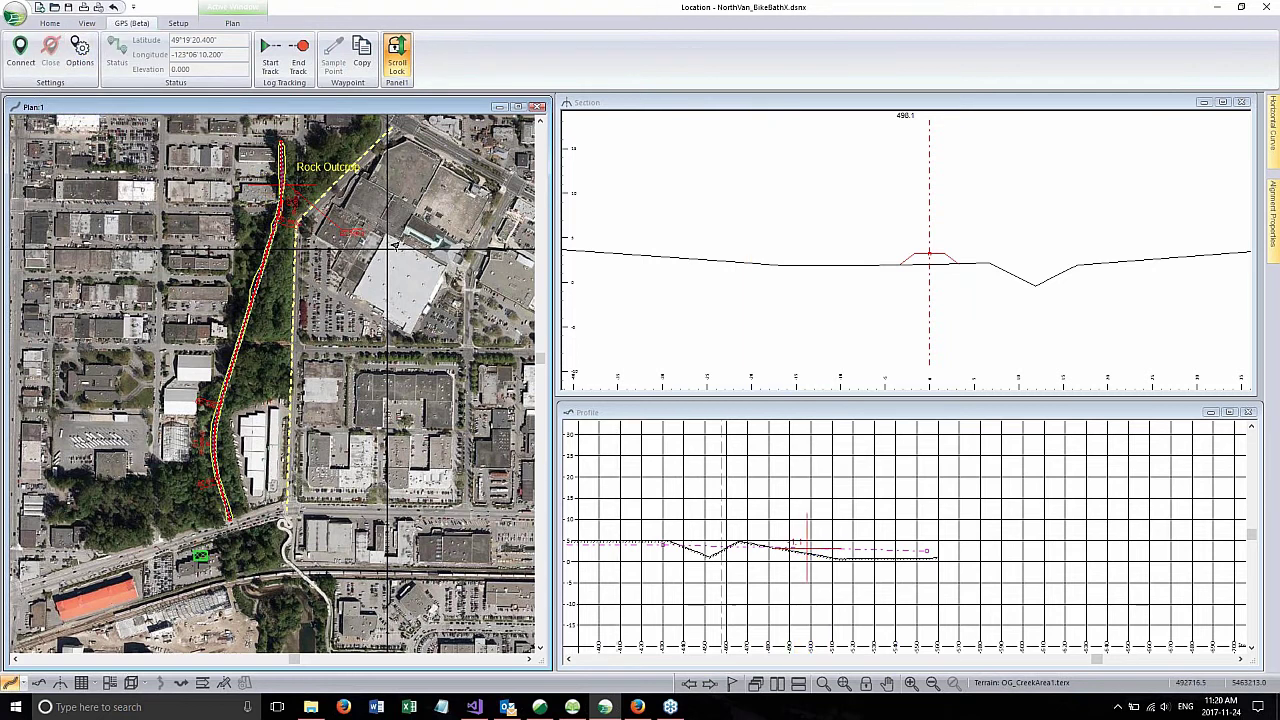
pyautogui.moveTo(393, 244); pyautogui.dragTo(386, 268, button='middle')
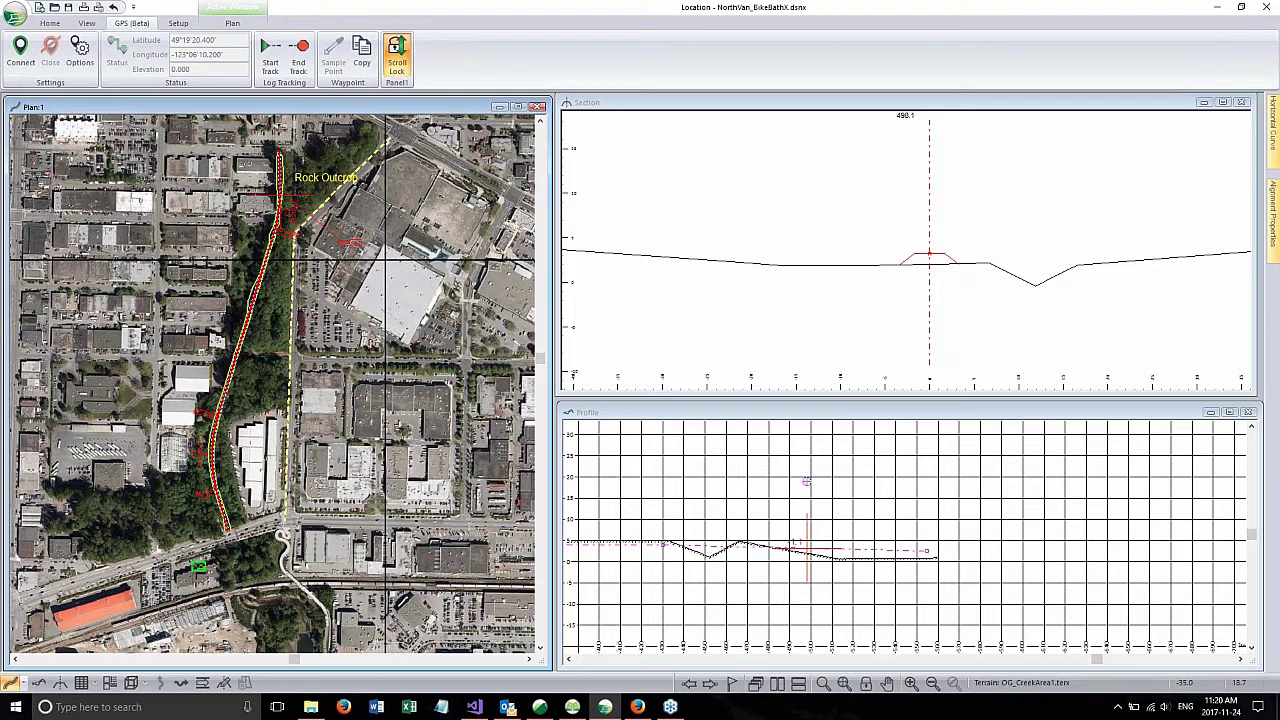
# Step: Clear the Location window from the desktop and switch to Survey/Map with the p-line traverse
pyautogui.doubleClick(812, 24)
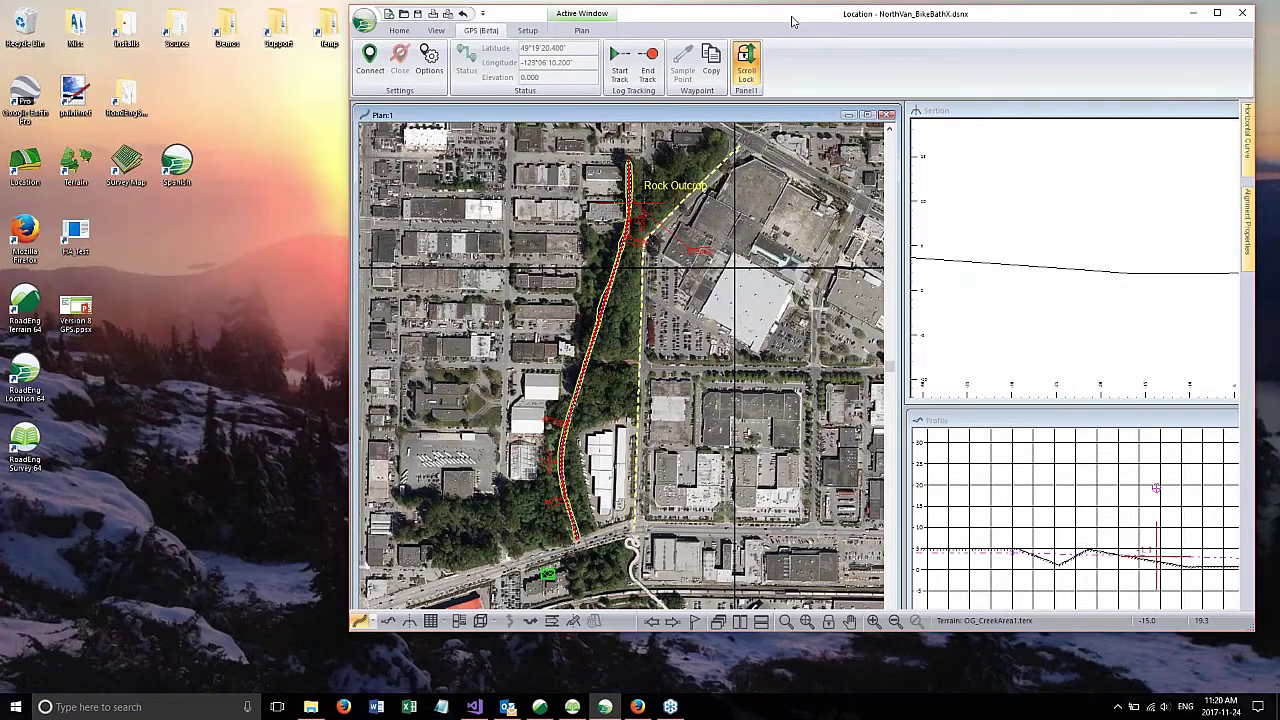
pyautogui.moveTo(791, 20); pyautogui.dragTo(499, 52)
pyautogui.press('super+d')
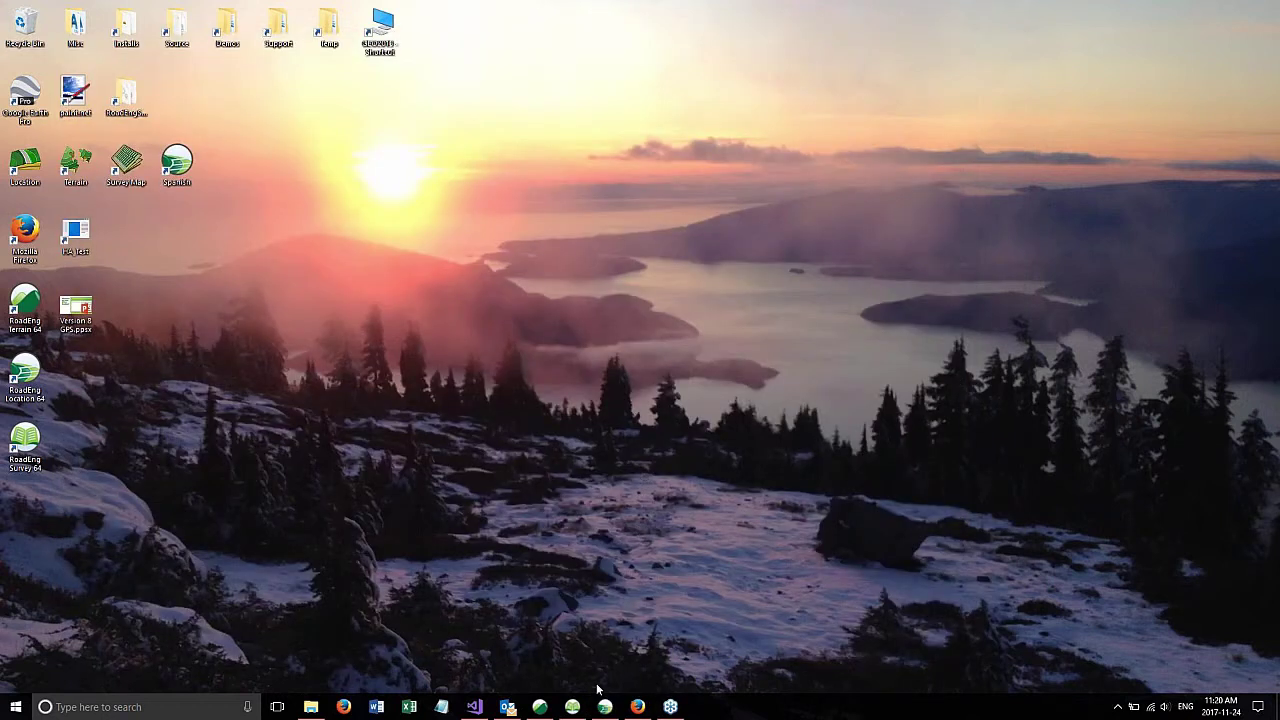
pyautogui.click(572, 707)
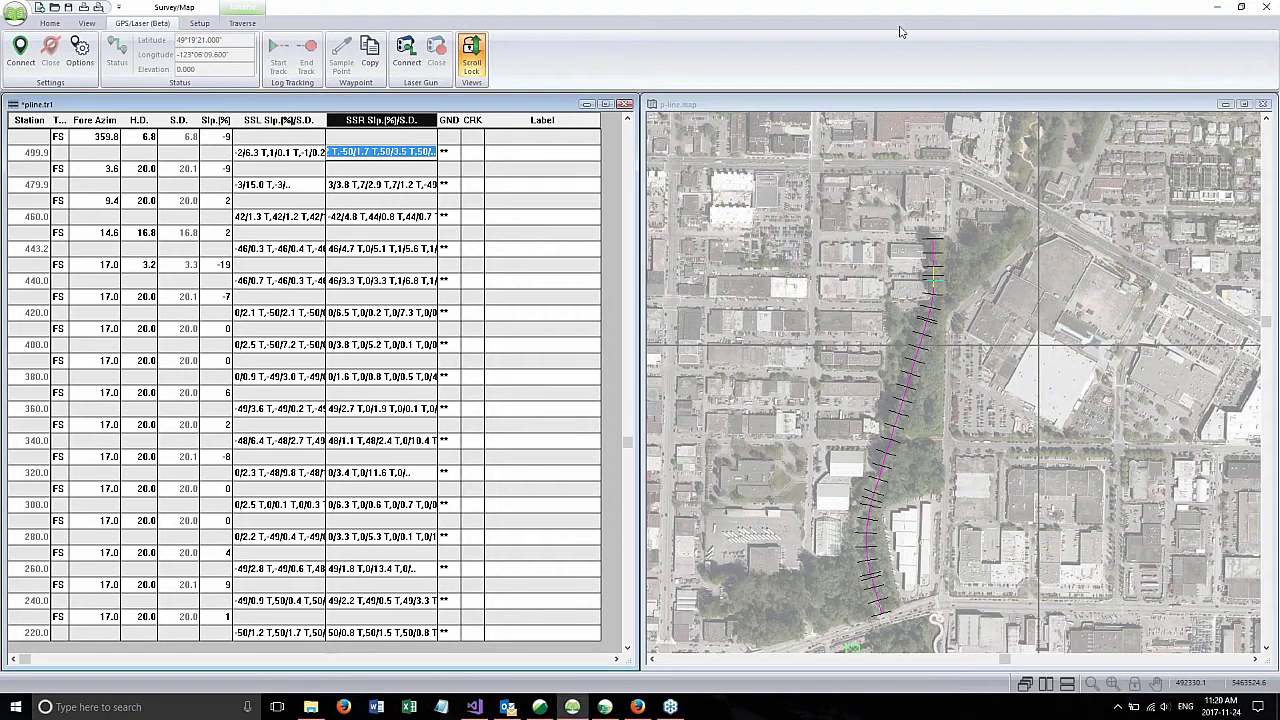
# Step: Examine the p-line traverse against the aerial image in the map window, both close up and over the wider area
pyautogui.click(793, 106)
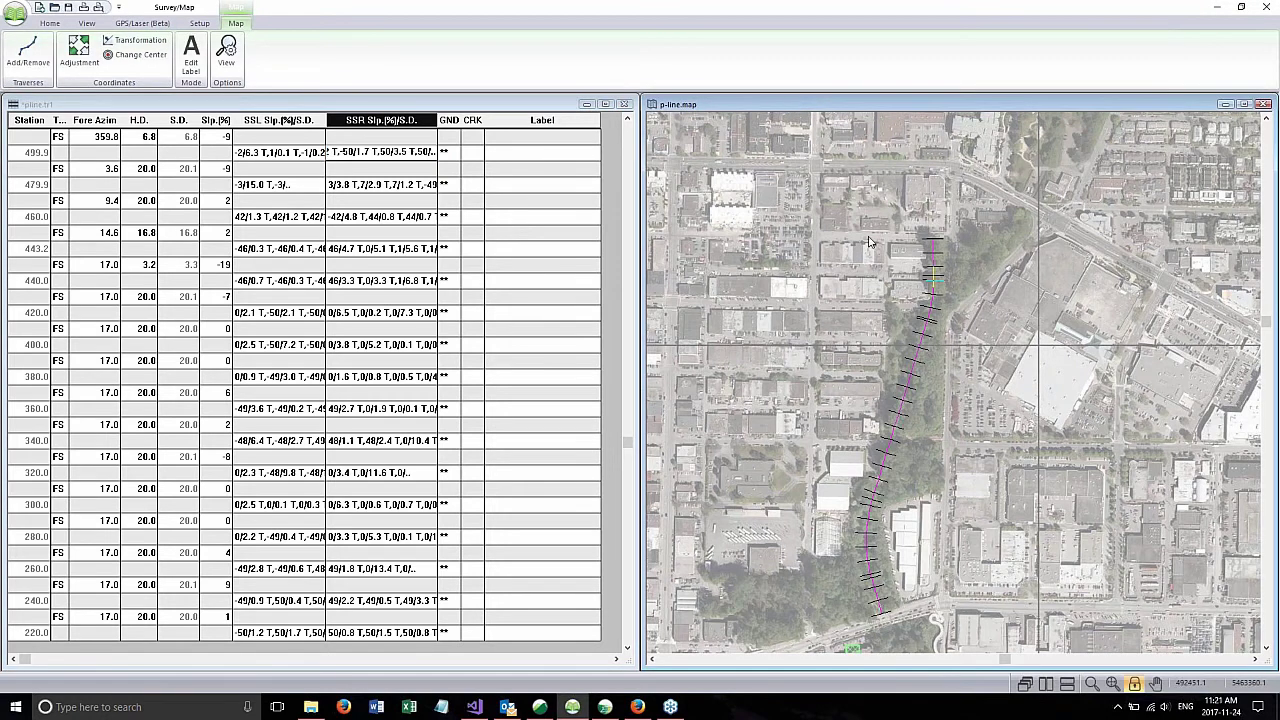
pyautogui.moveTo(865, 435); pyautogui.dragTo(795, 420)
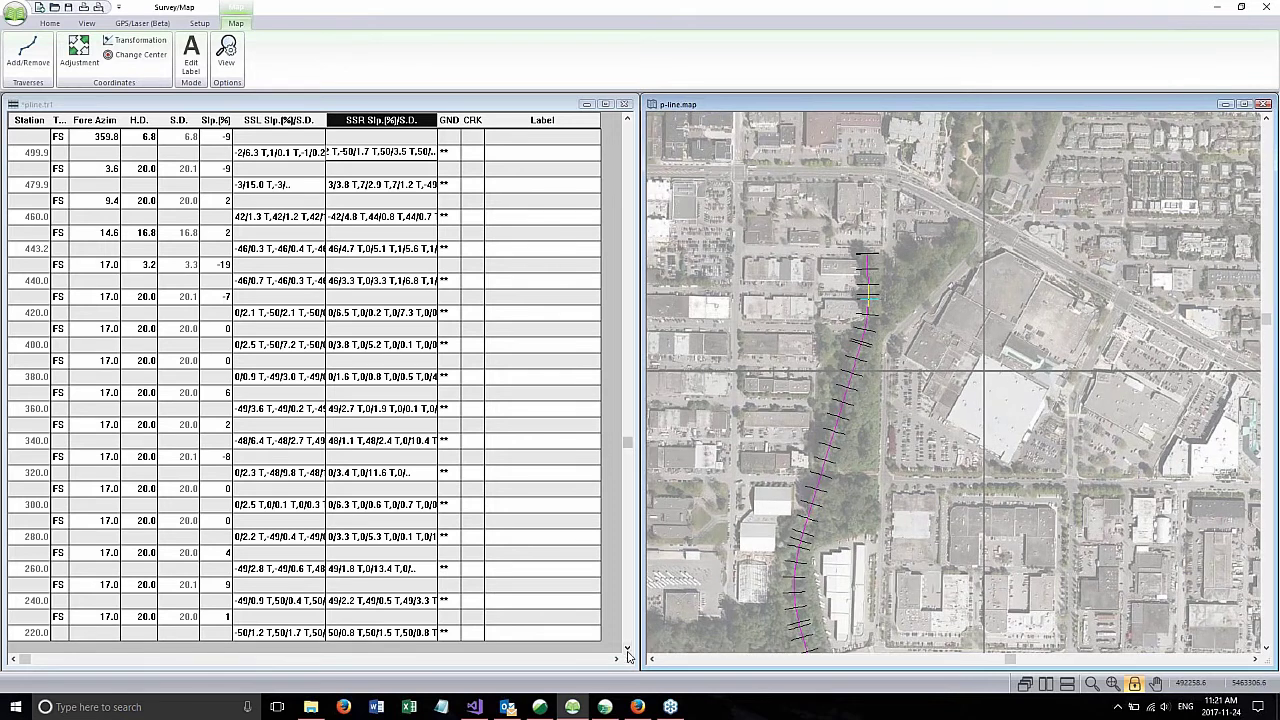
pyautogui.scroll(1, 867, 297)
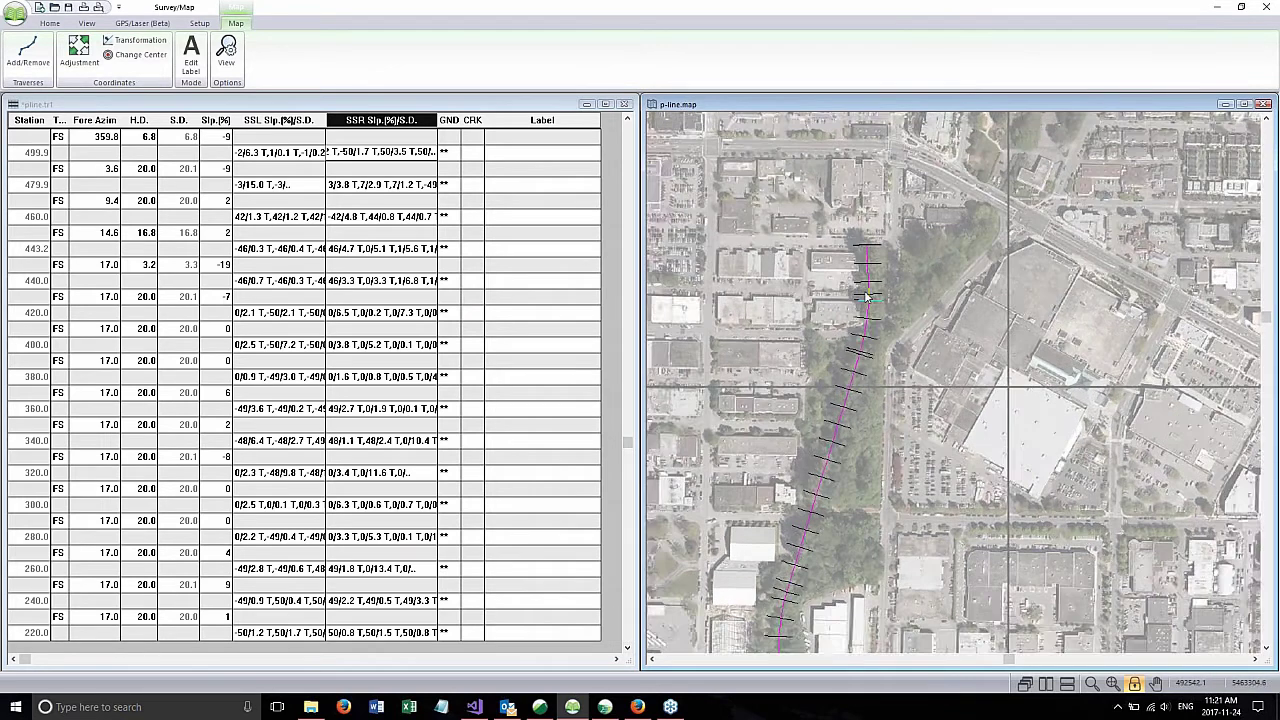
pyautogui.rightClick(786, 181)
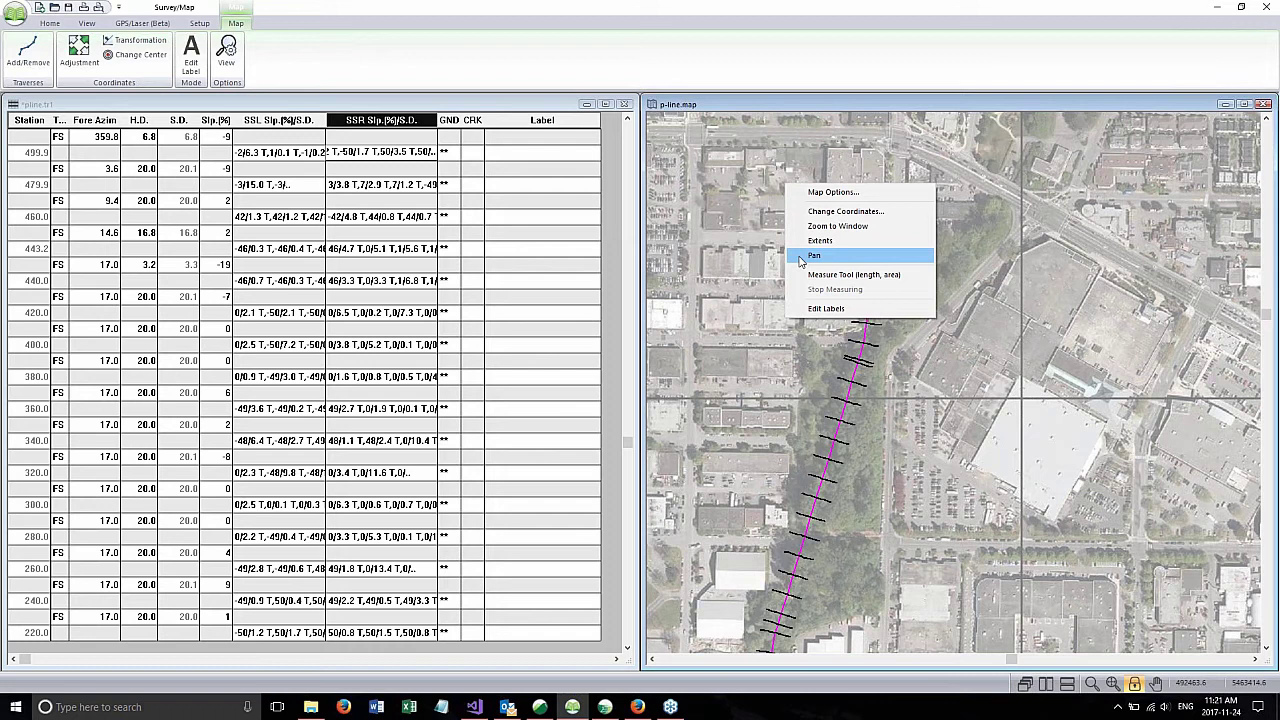
pyautogui.click(781, 110)
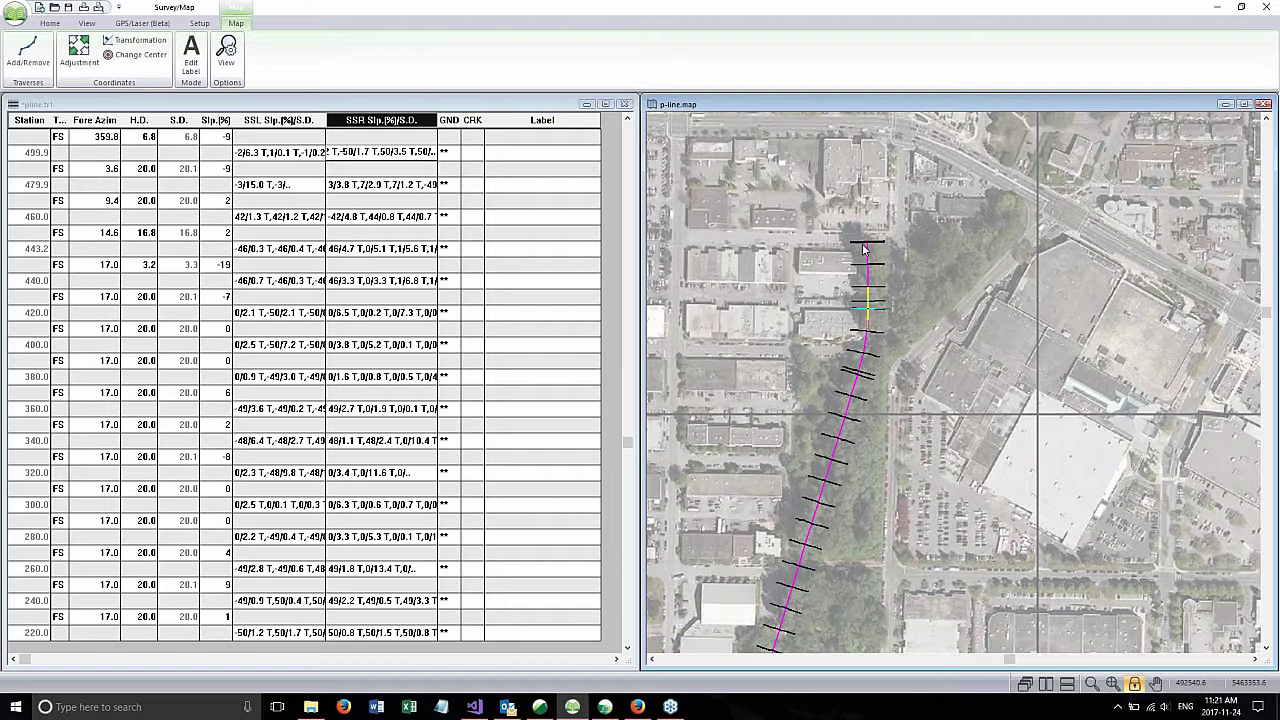
pyautogui.click(1134, 684)
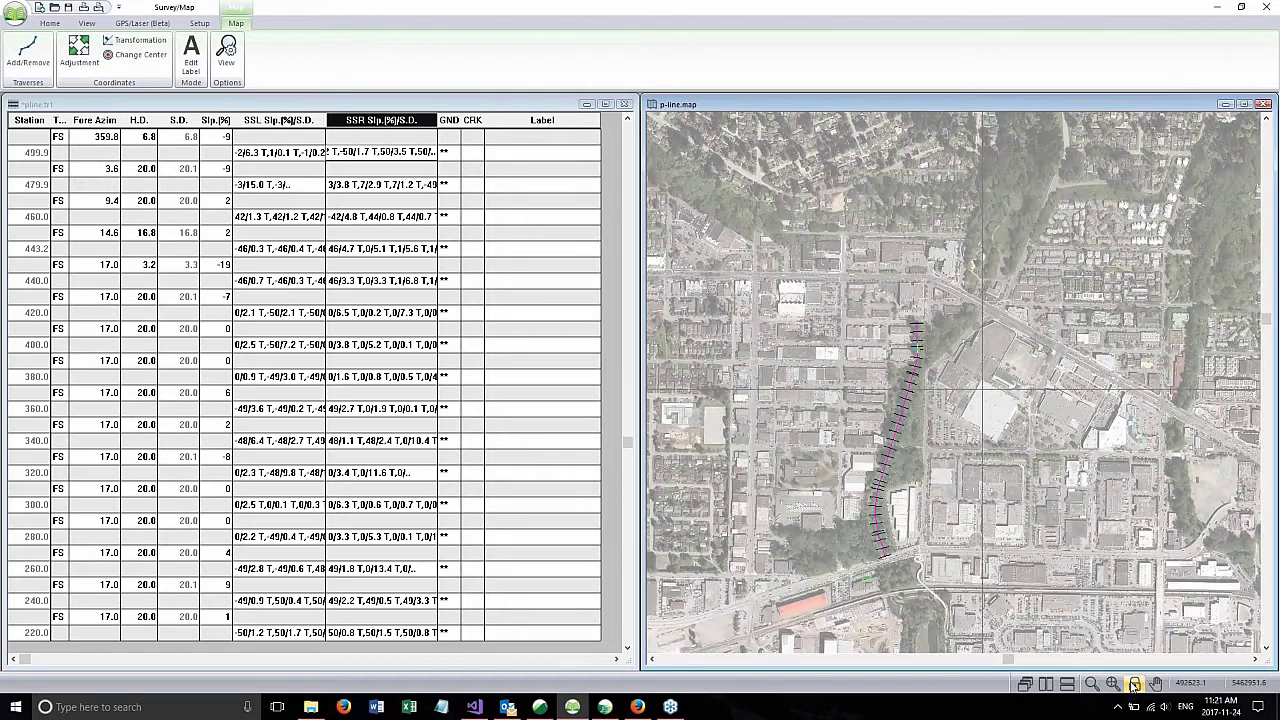
pyautogui.scroll(1, 920, 326)
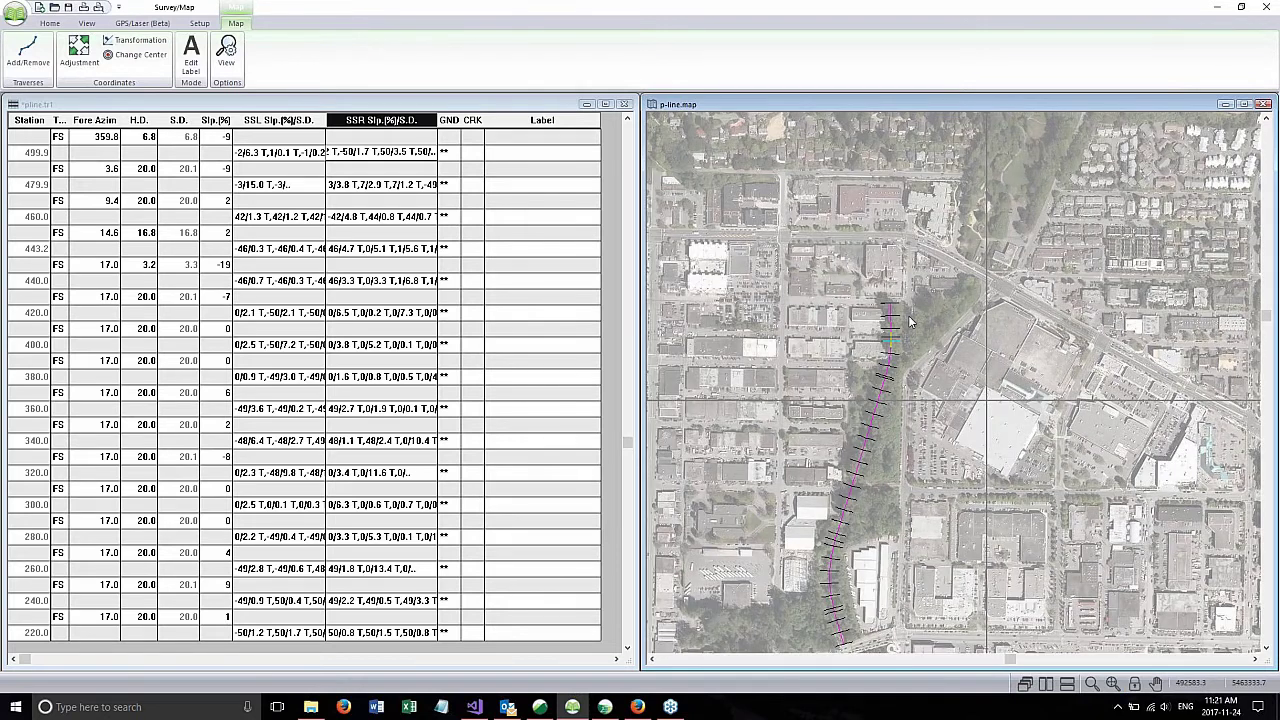
pyautogui.scroll(8, 910, 322)
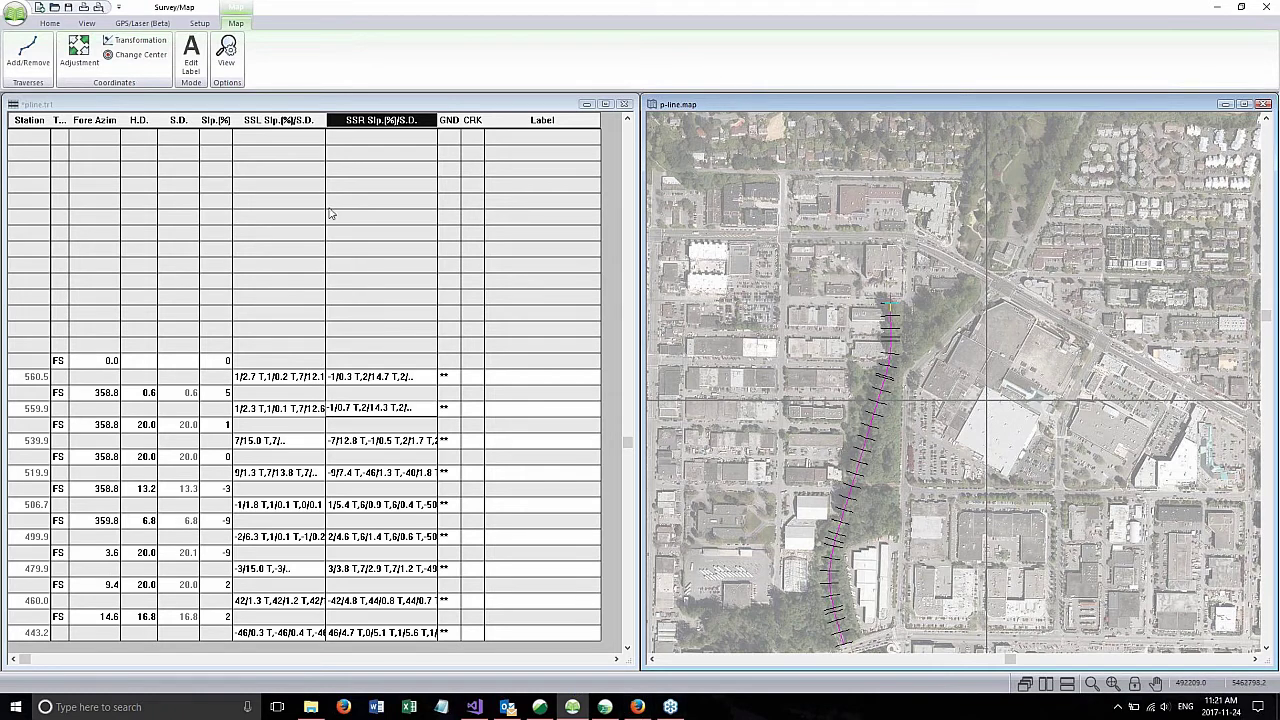
pyautogui.moveTo(605, 710)
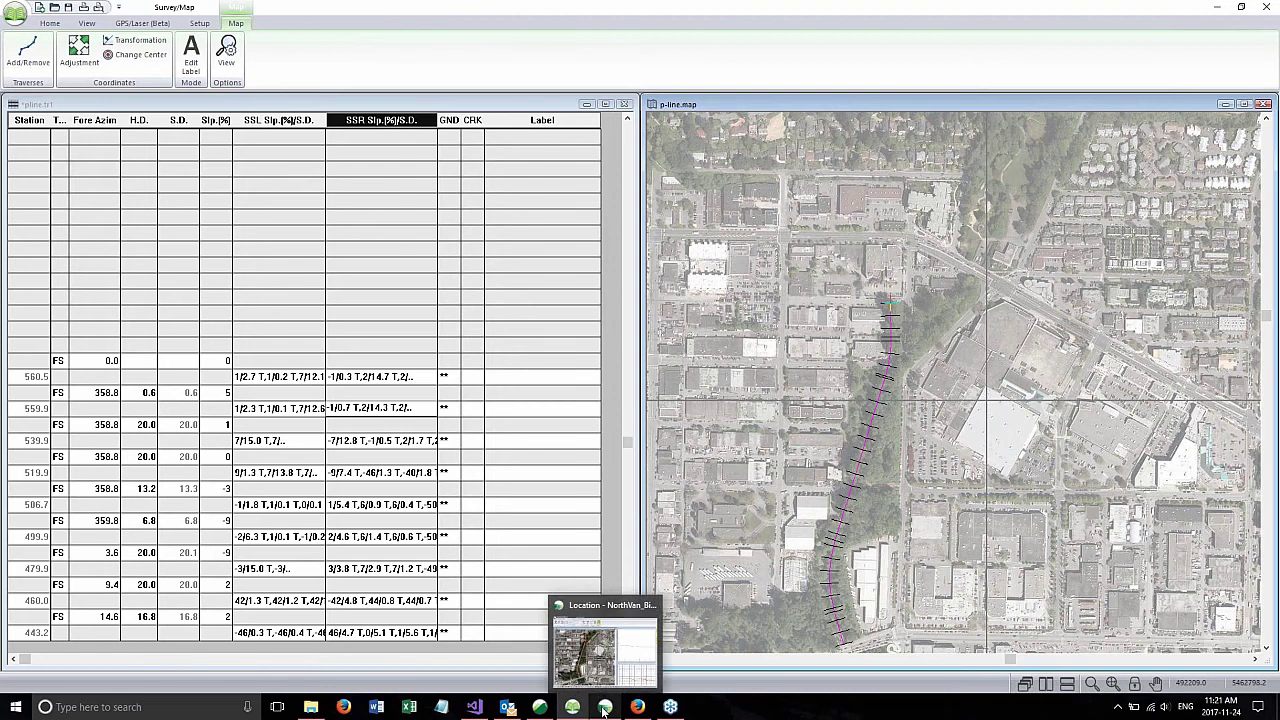
pyautogui.click(604, 709)
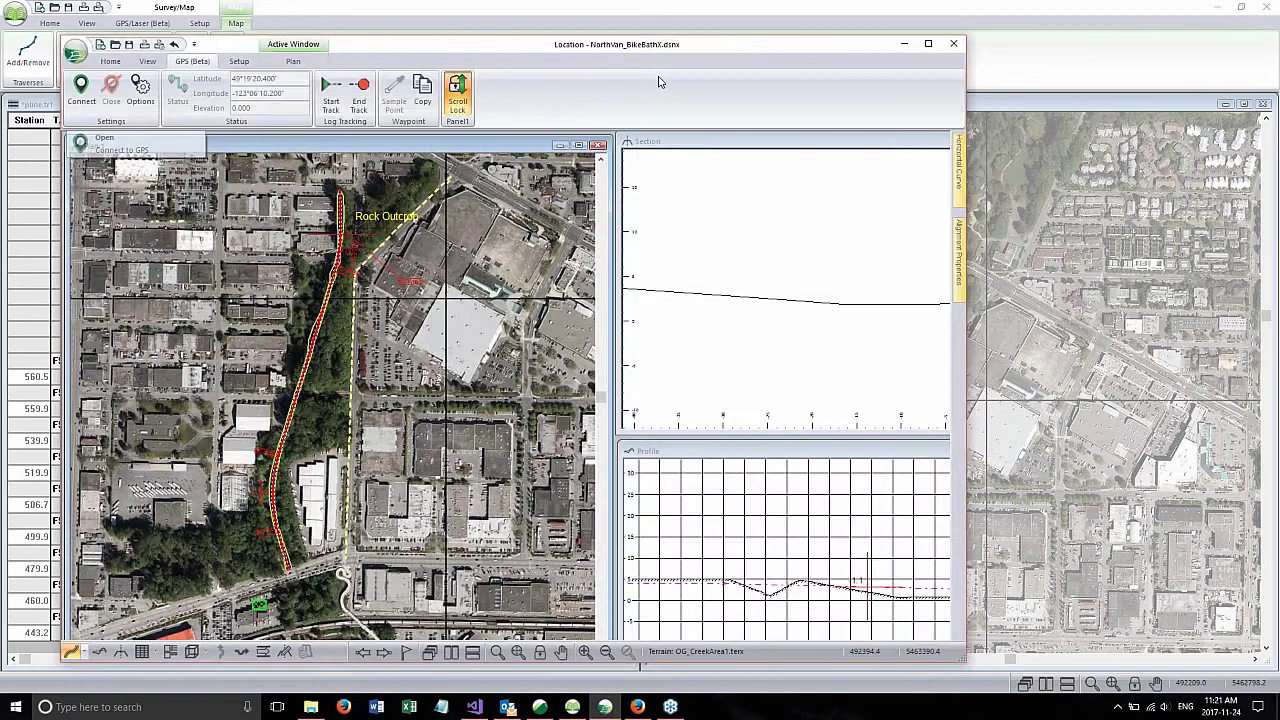
pyautogui.click(900, 61)
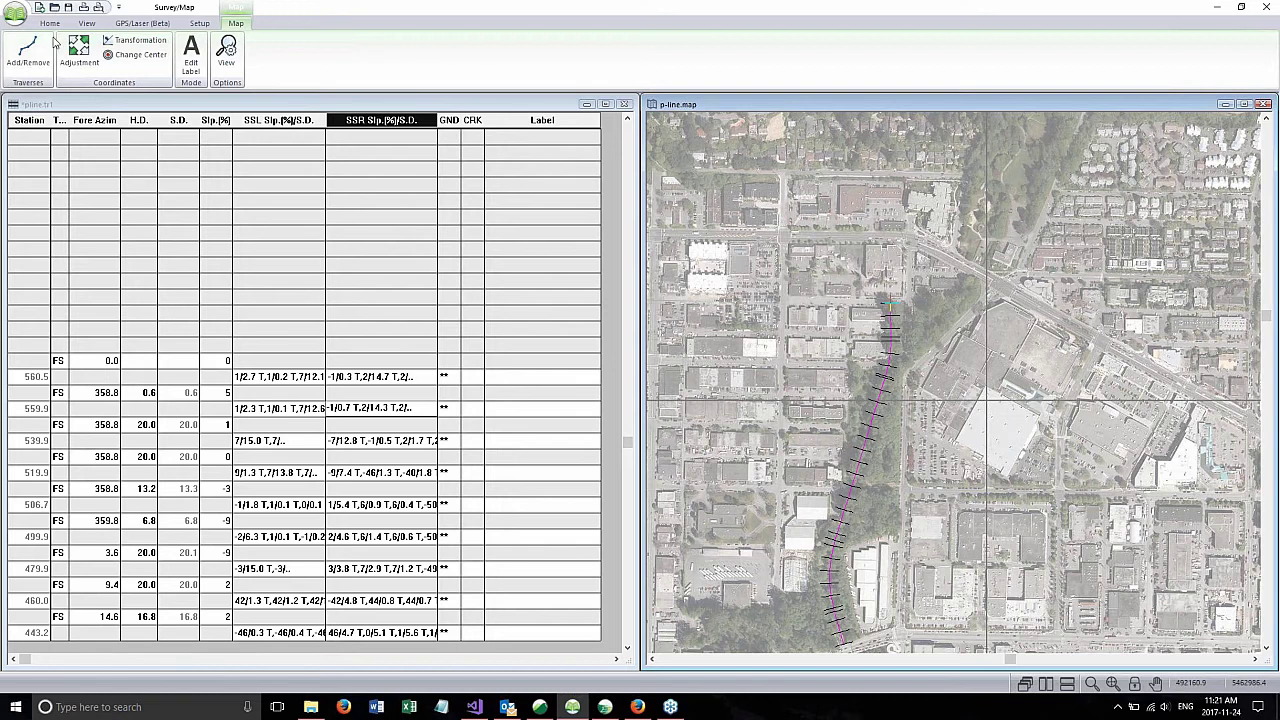
# Step: Connect Survey/Map to the GPS with Windows Location Provider as the source
pyautogui.click(129, 24)
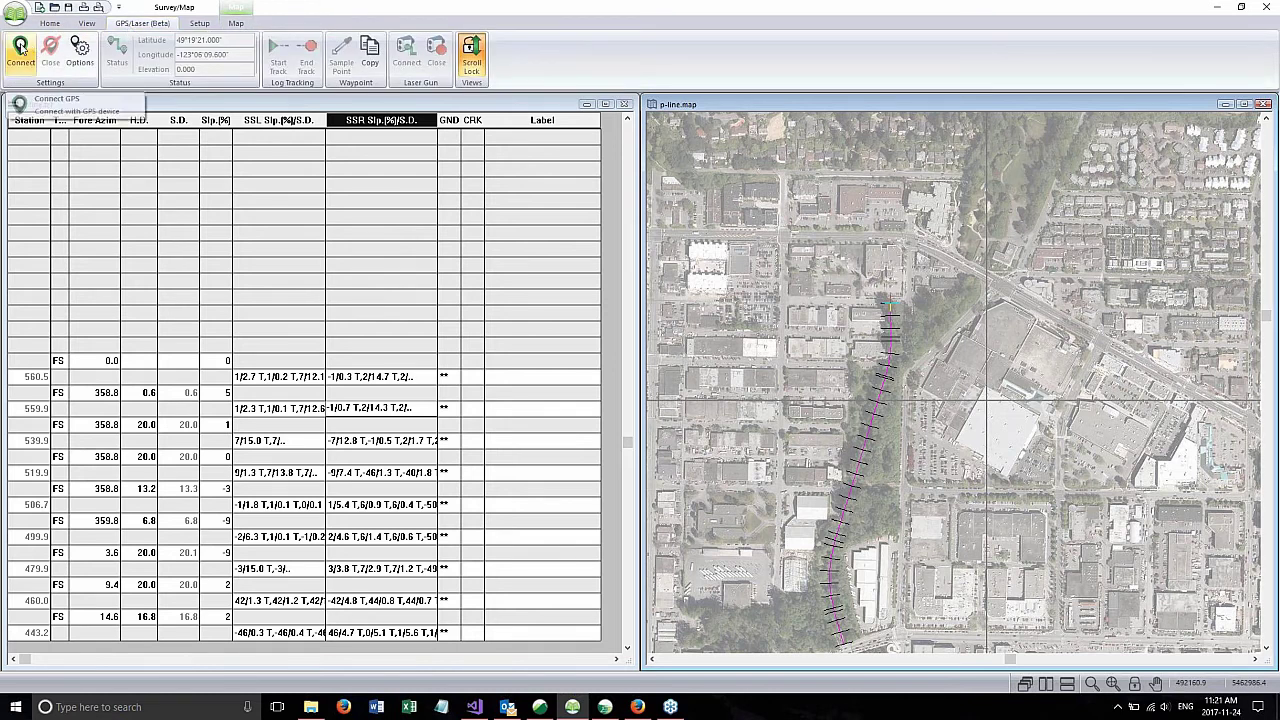
pyautogui.click(20, 50)
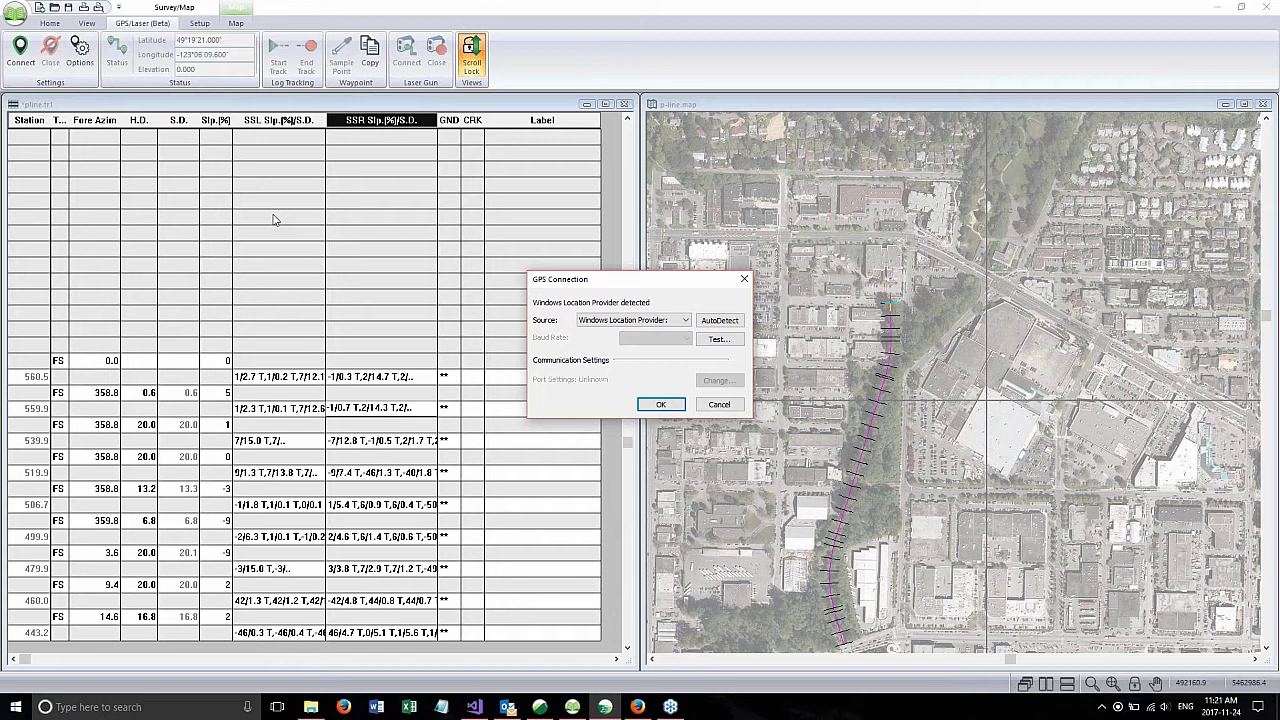
pyautogui.press('Return')
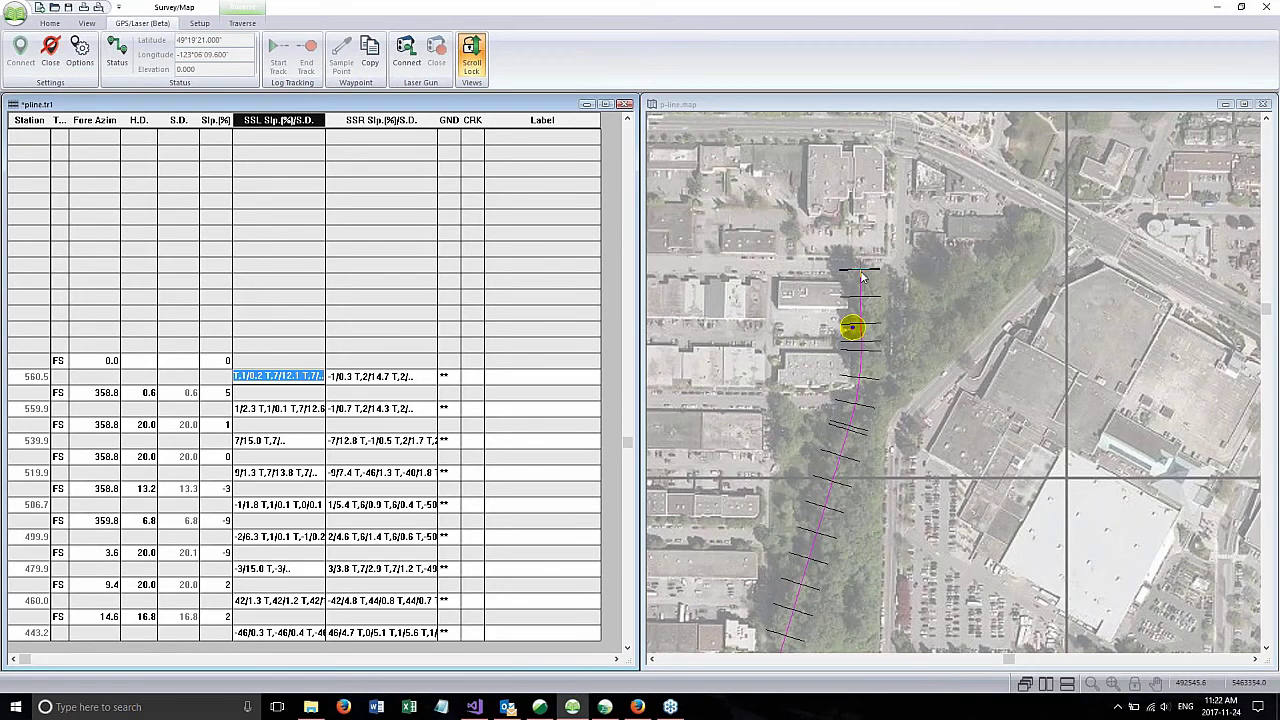
# Step: Select station 539.9 in the p-line traverse and open its Get/Set XYZ coordinates
pyautogui.click(254, 474)
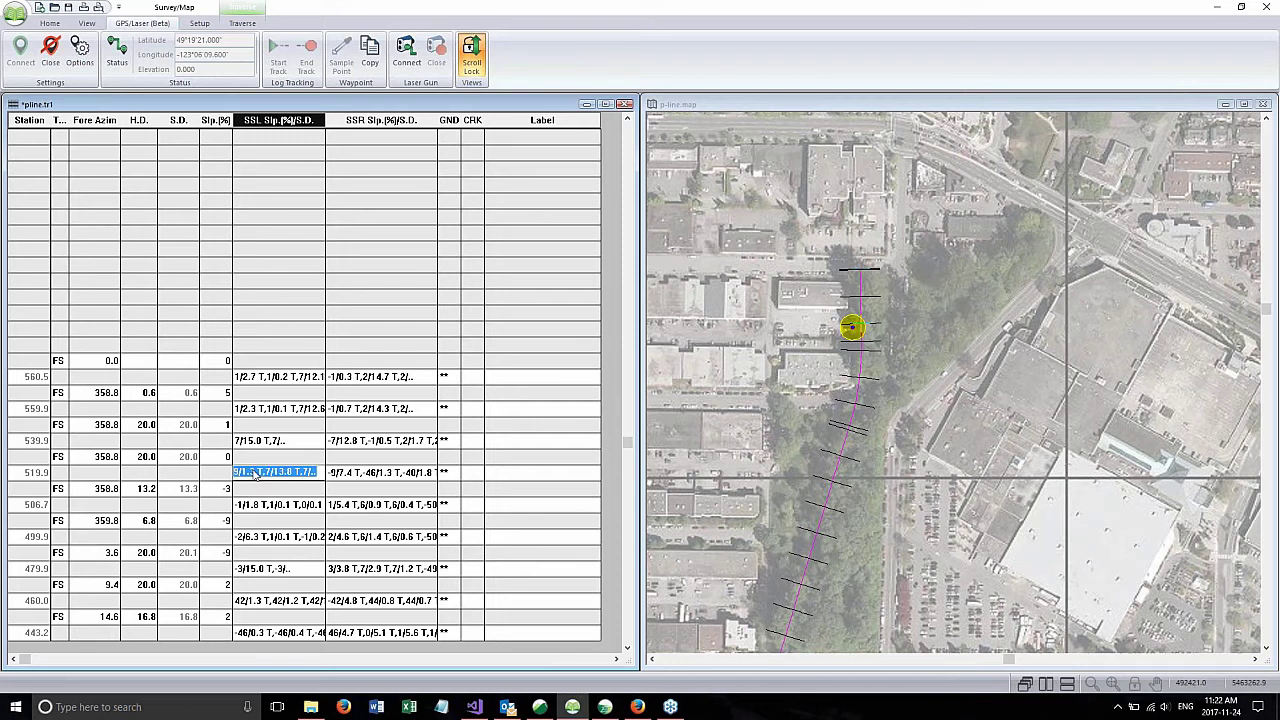
pyautogui.click(250, 443)
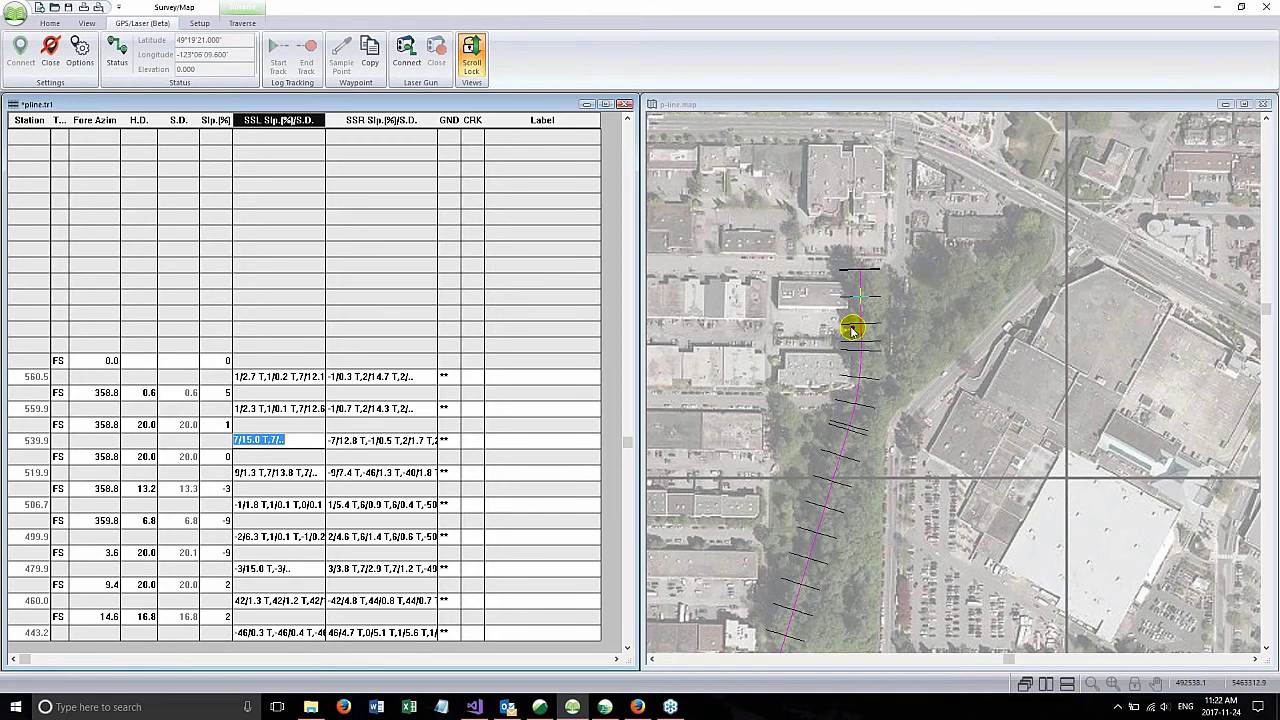
pyautogui.moveTo(852, 330)
pyautogui.click(244, 23)
pyautogui.click(857, 110)
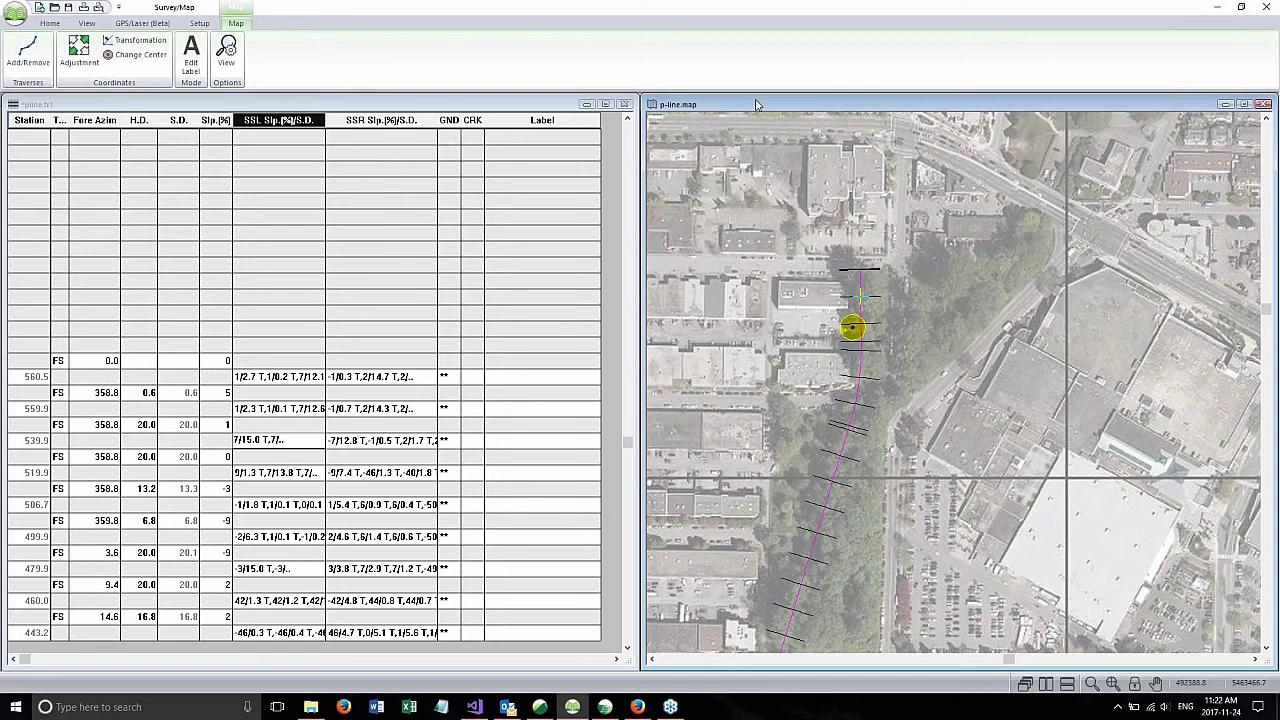
pyautogui.click(505, 106)
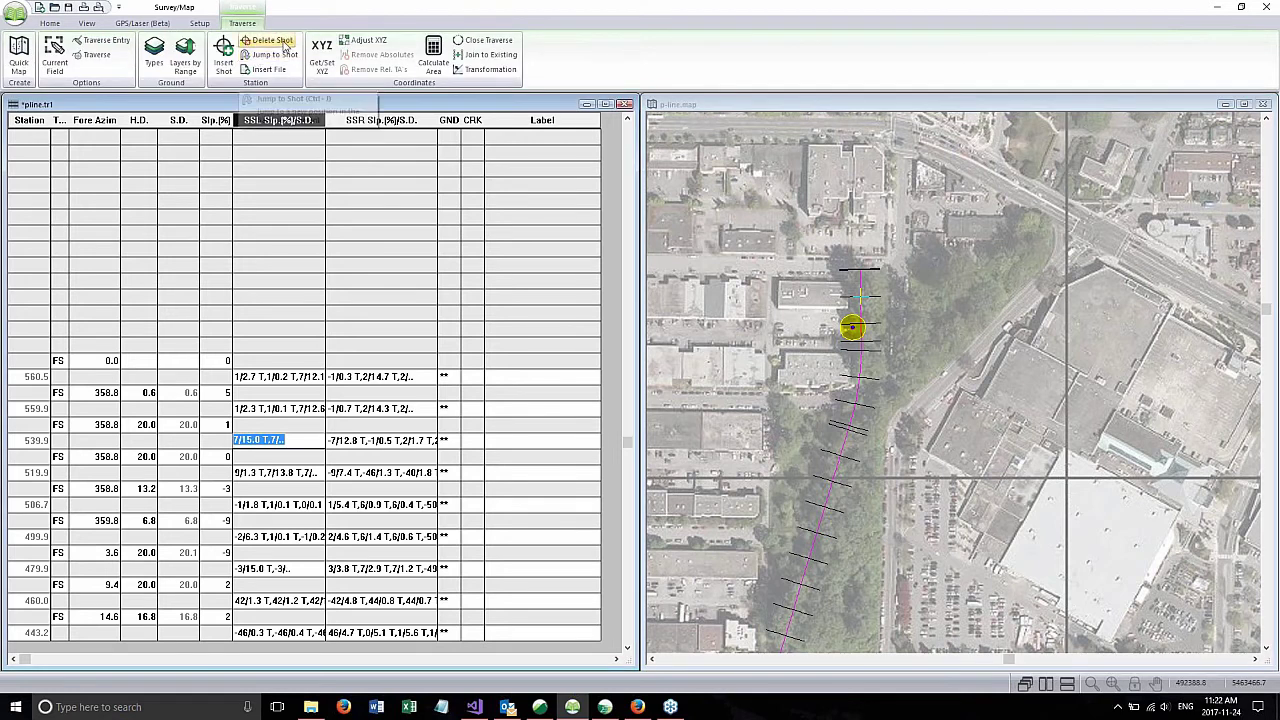
pyautogui.click(356, 46)
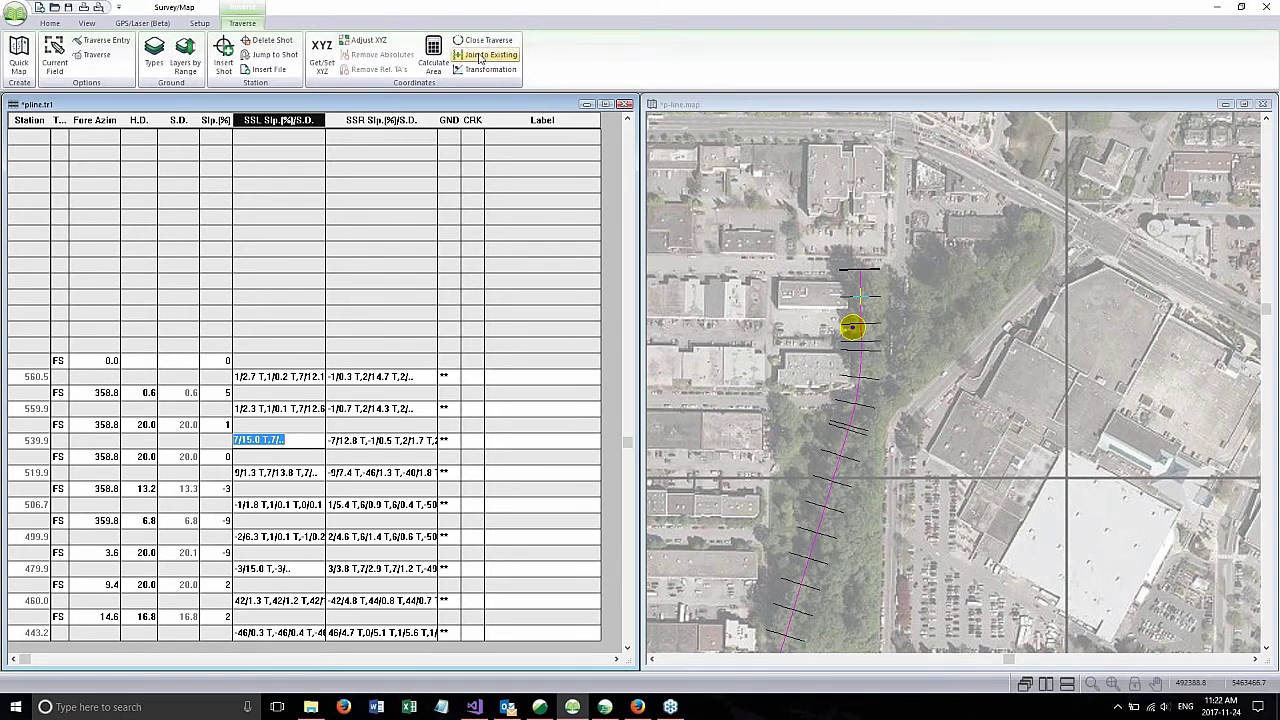
pyautogui.click(320, 55)
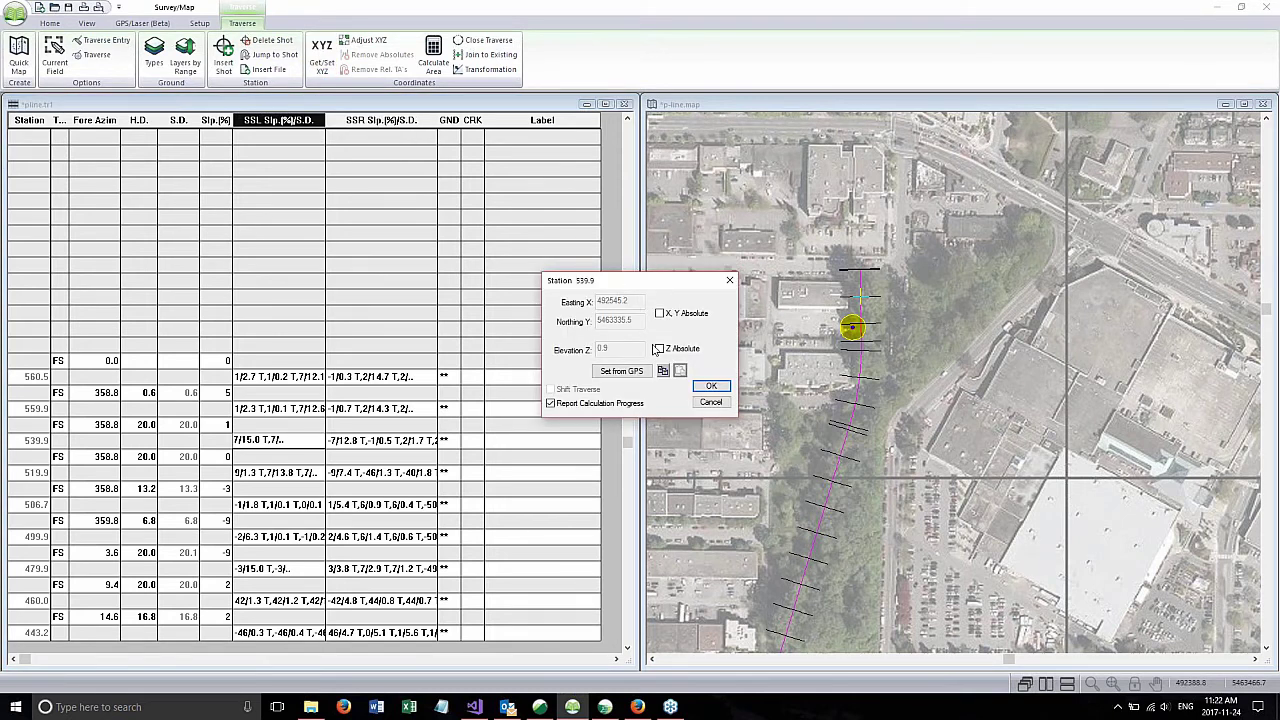
# Step: Make station 539.9 X, Y absolute, set its coordinates from GPS, and accept the coordinate adjustment
pyautogui.moveTo(649, 284); pyautogui.dragTo(564, 160)
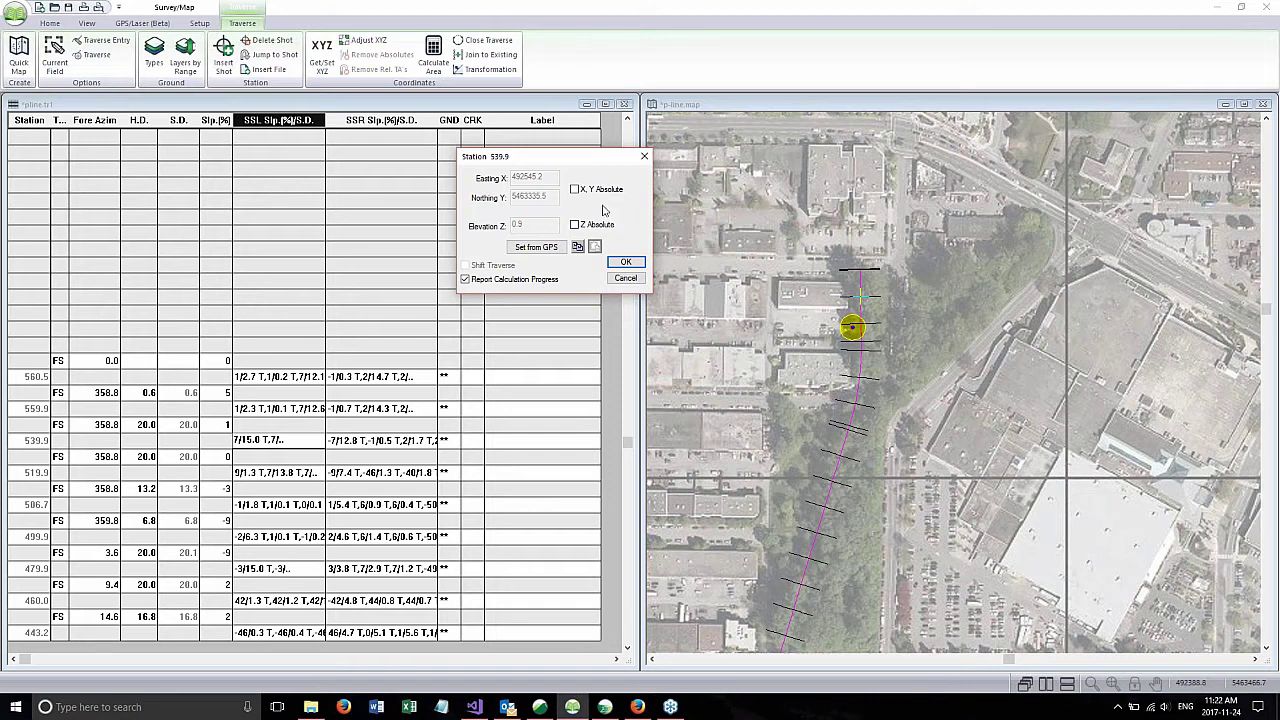
pyautogui.click(575, 189)
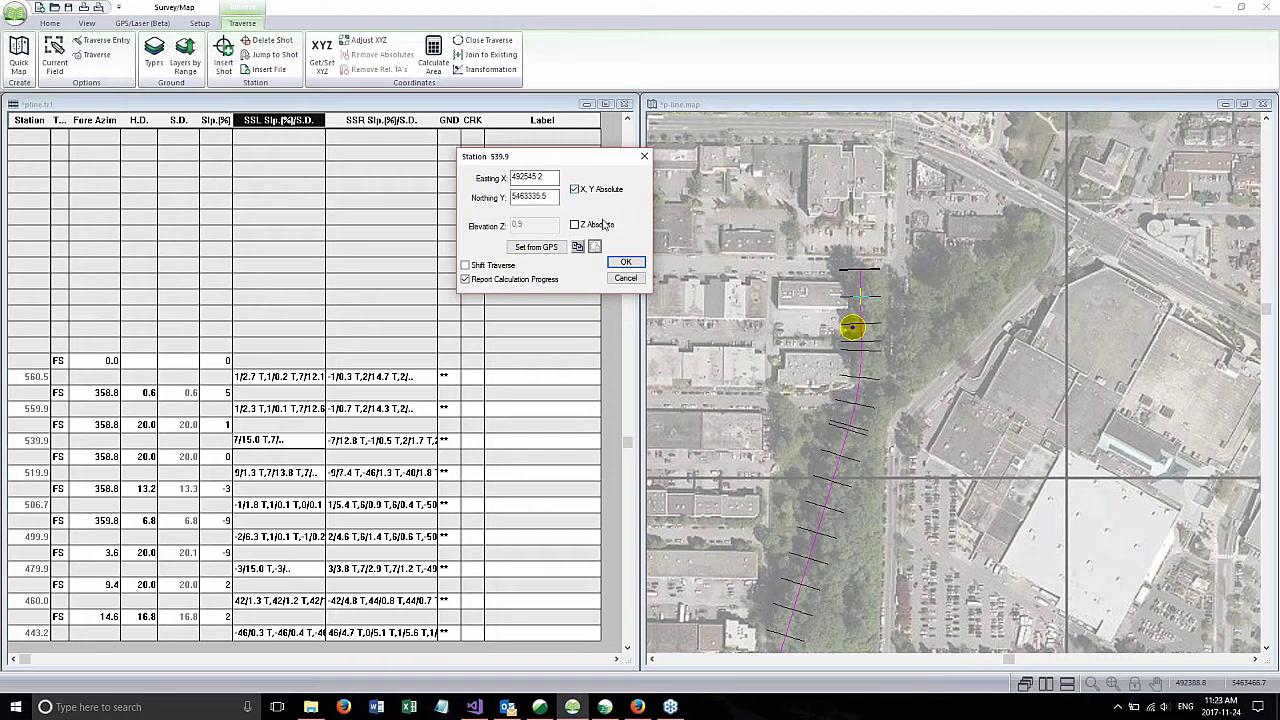
pyautogui.click(537, 247)
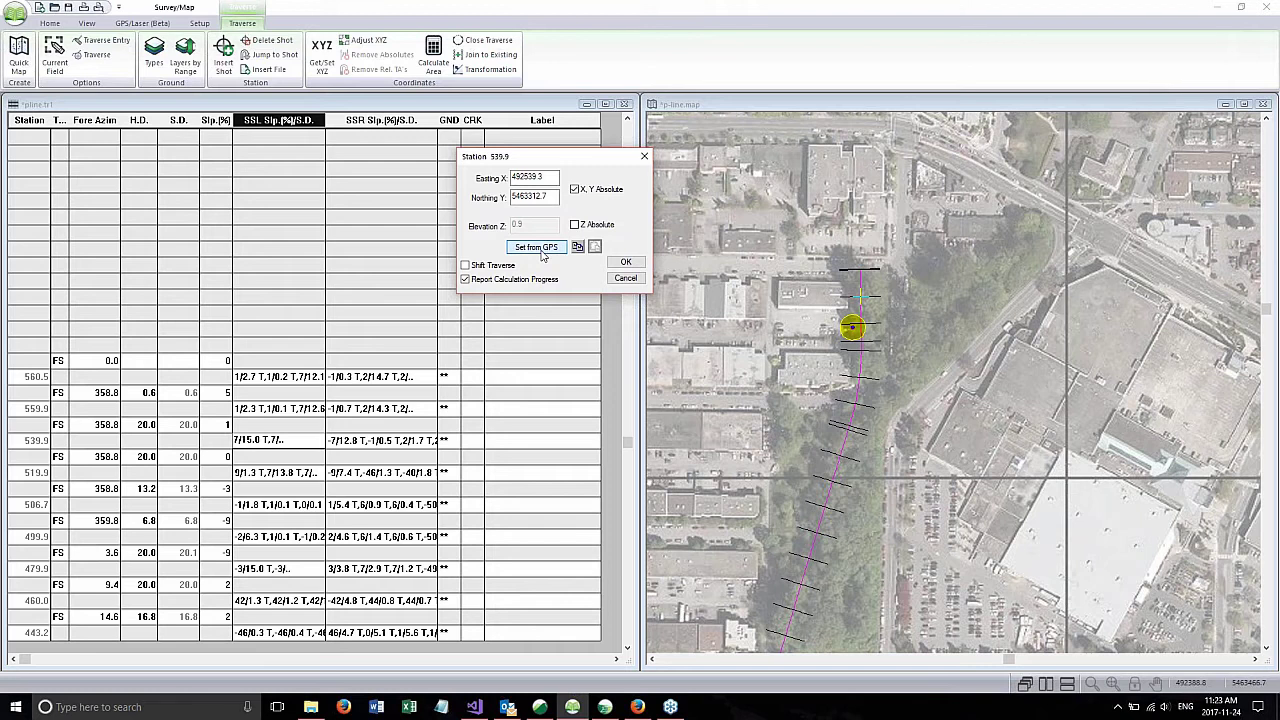
pyautogui.click(625, 263)
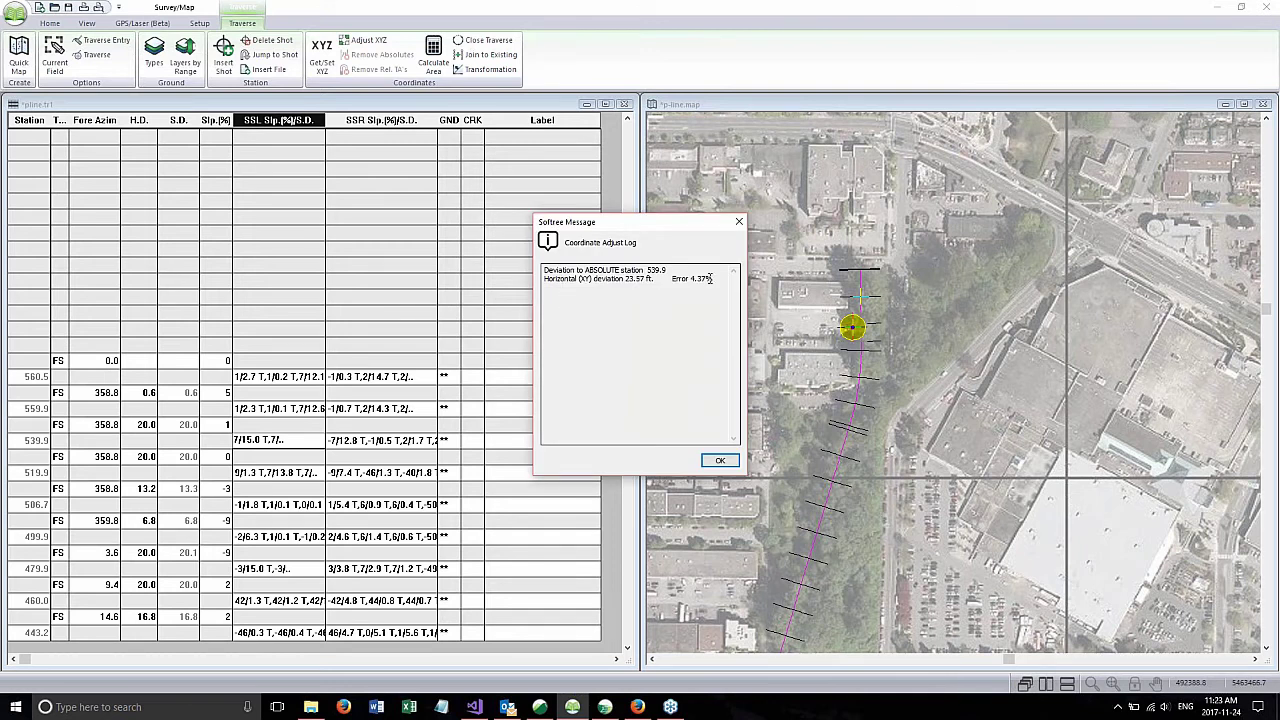
pyautogui.moveTo(719, 278); pyautogui.dragTo(545, 271)
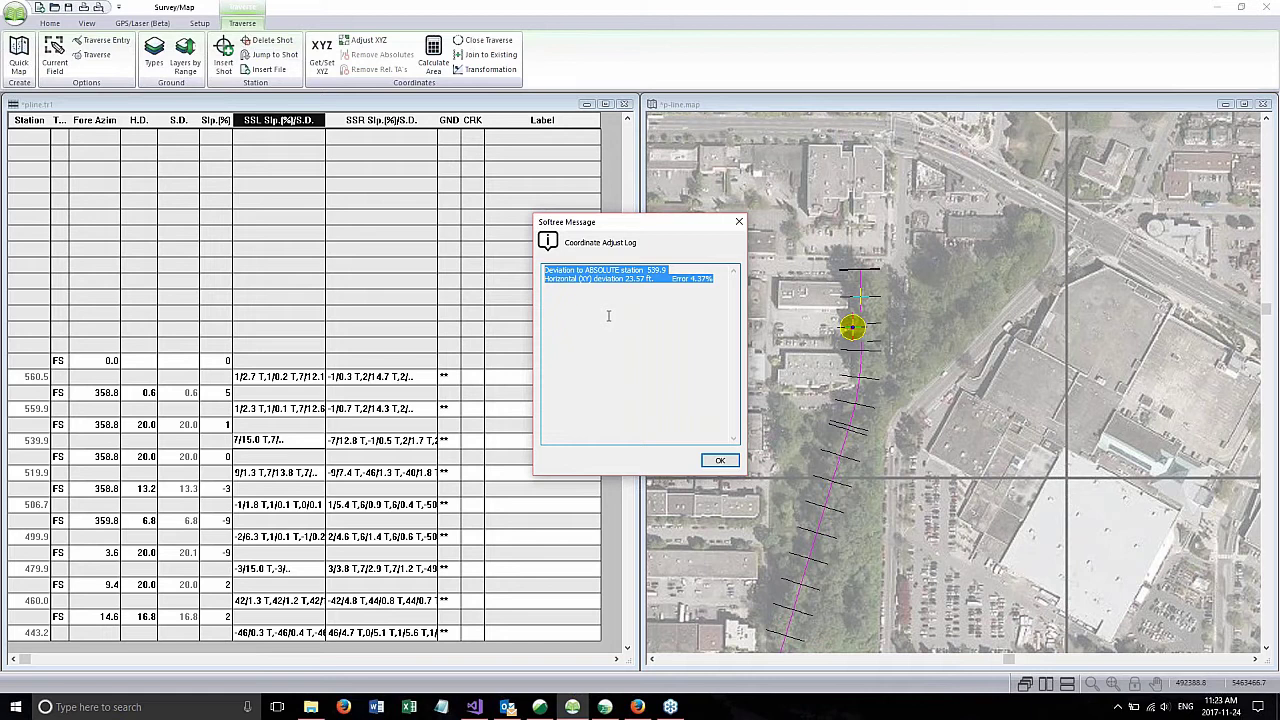
pyautogui.click(657, 343)
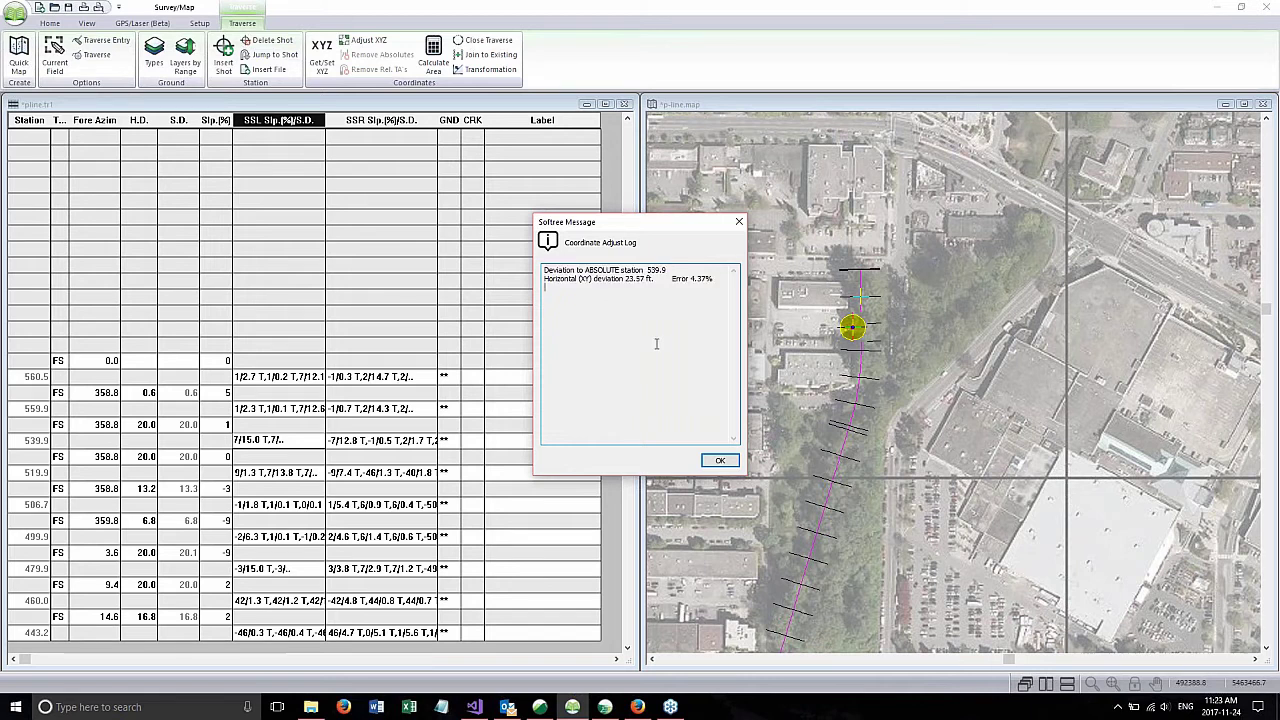
pyautogui.click(722, 461)
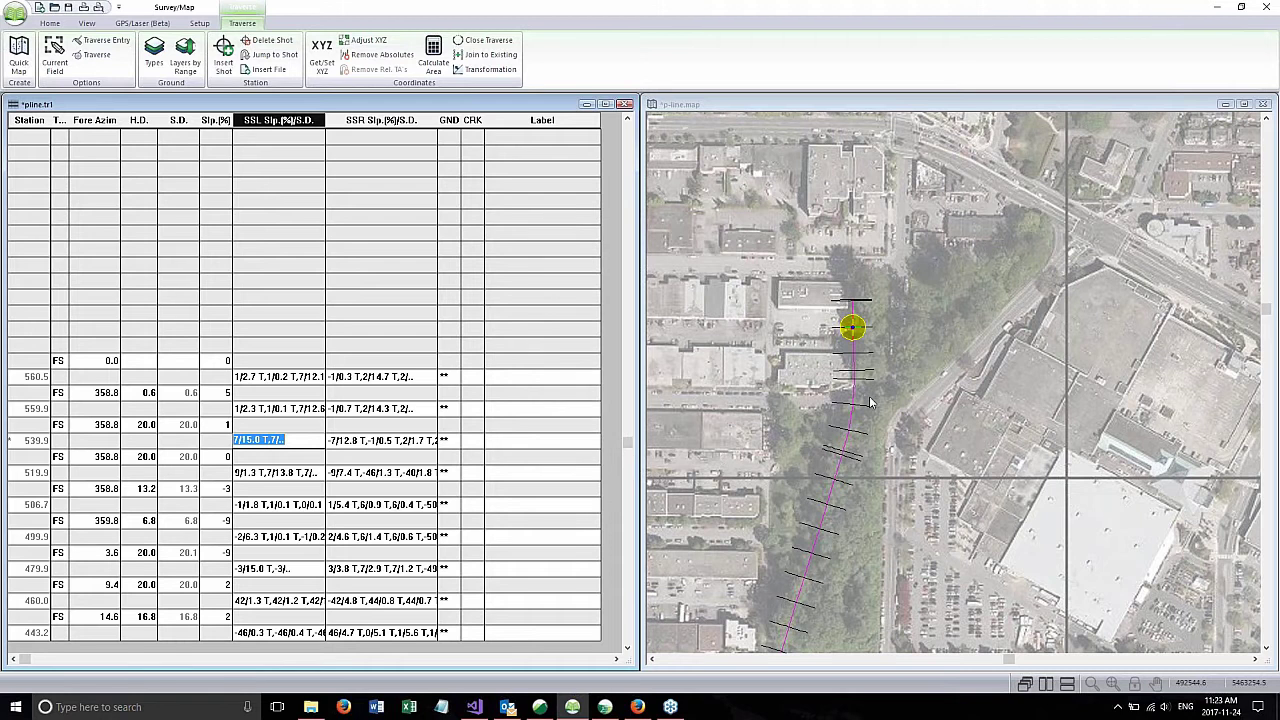
# Step: Inspect the adjusted p-line traverse around the GPS position in the map
pyautogui.scroll(1, 850, 325)
pyautogui.scroll(1, 850, 325)
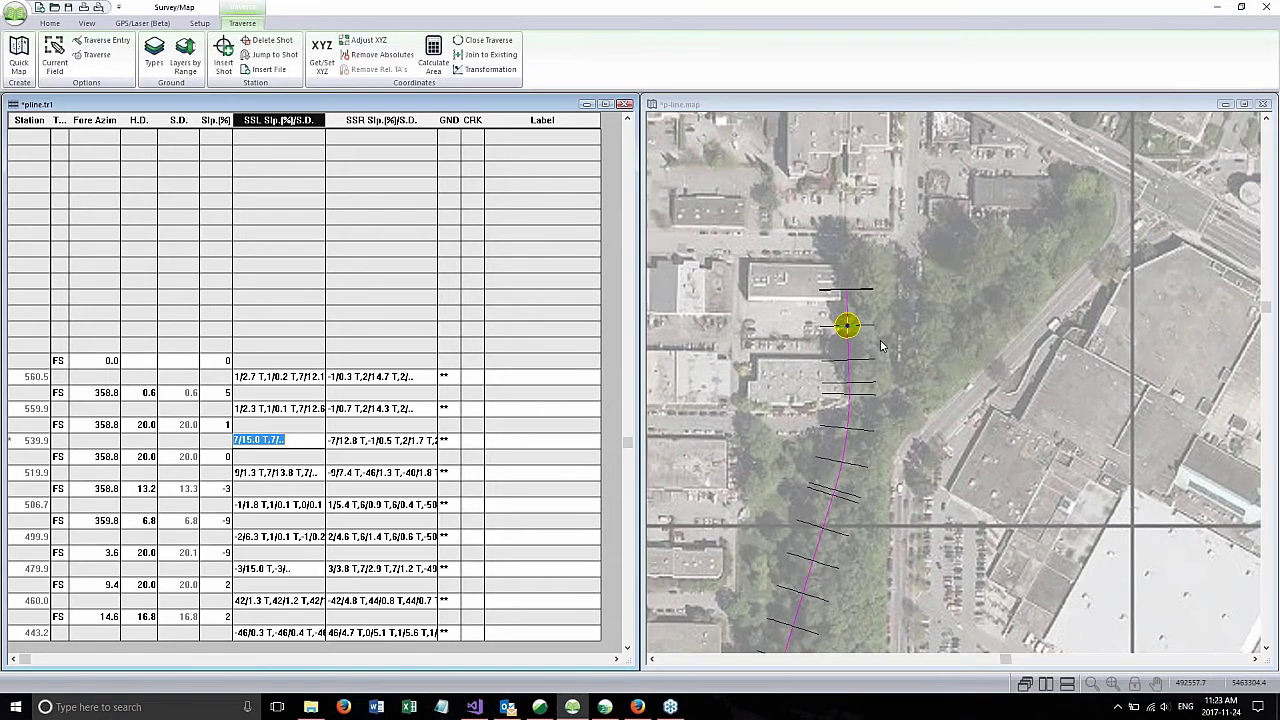
pyautogui.moveTo(847, 328)
pyautogui.doubleClick(591, 9)
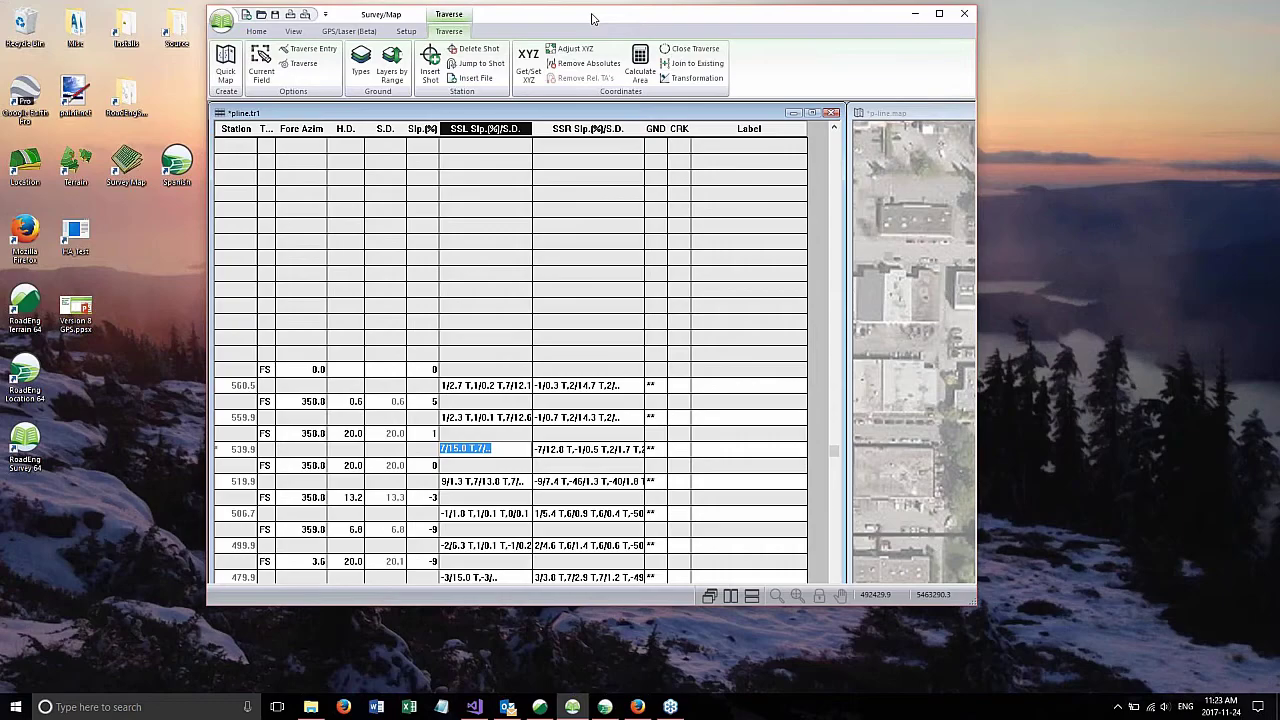
pyautogui.moveTo(591, 18); pyautogui.dragTo(464, 33)
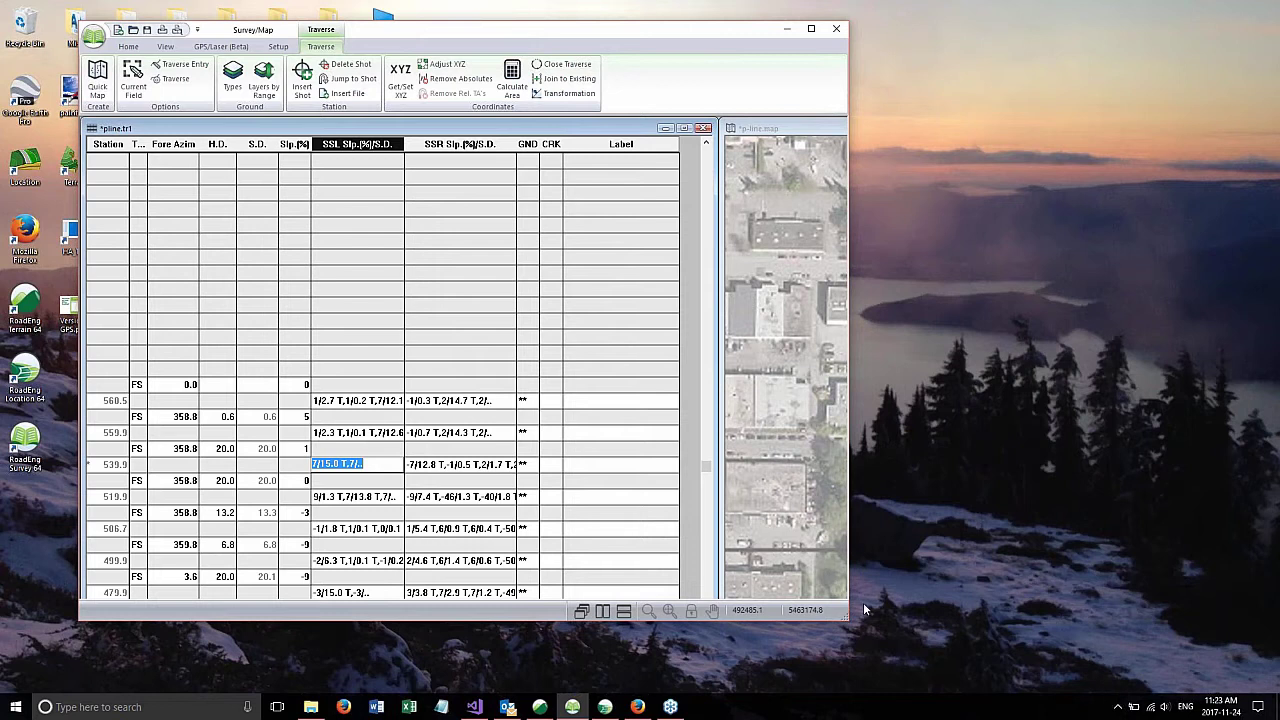
pyautogui.click(811, 28)
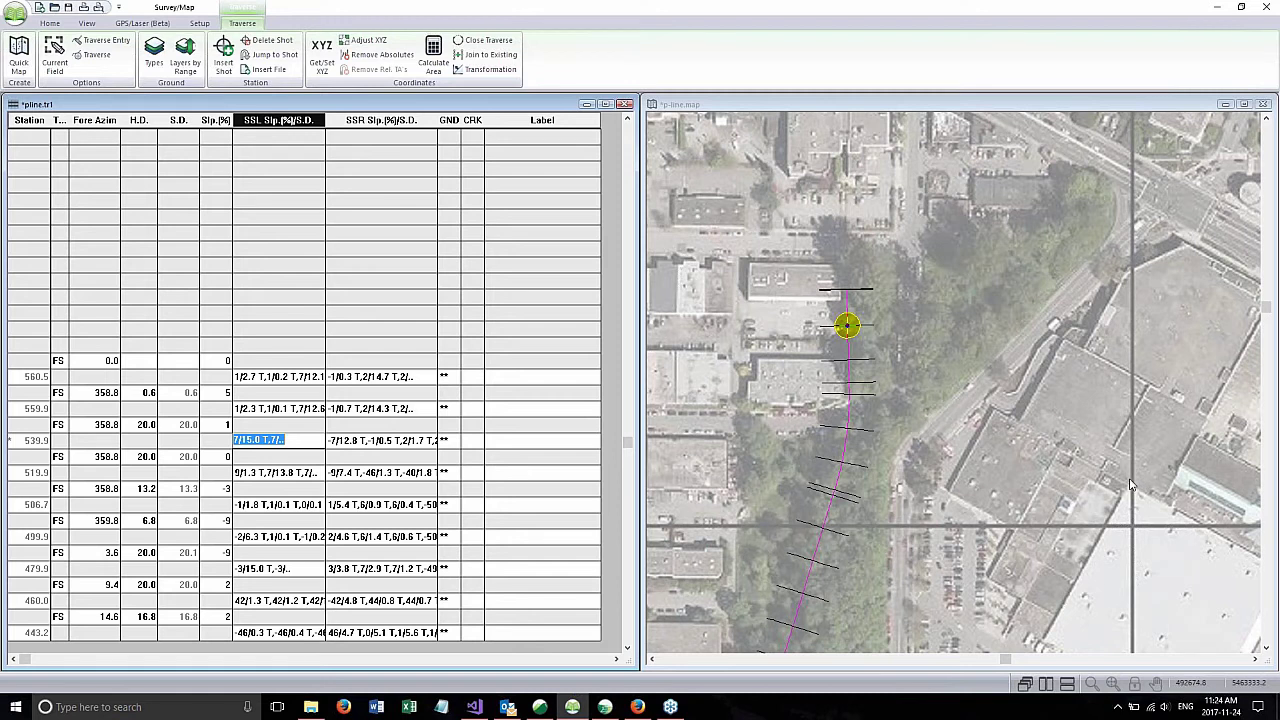
pyautogui.click(1260, 433)
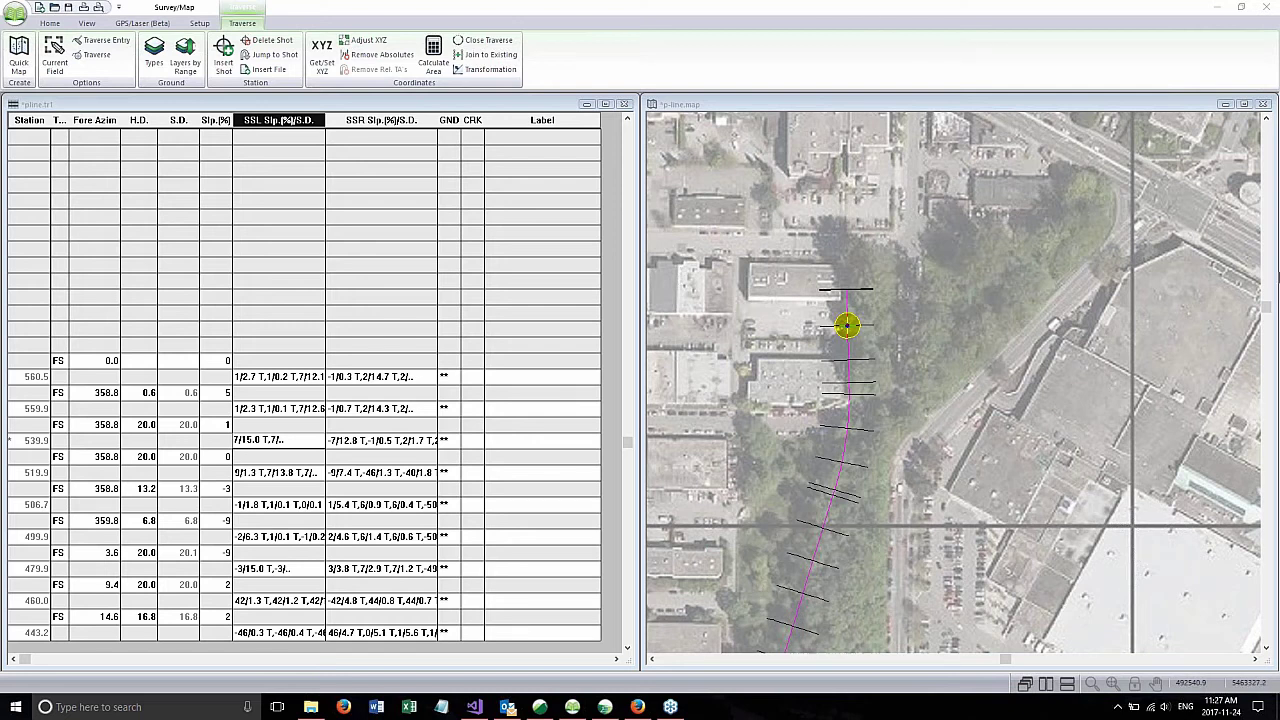
# Step: Restore Survey/Map to a smaller window on the desktop and make the p-line map fill it
pyautogui.doubleClick(925, 22)
pyautogui.moveTo(843, 30); pyautogui.dragTo(472, 23)
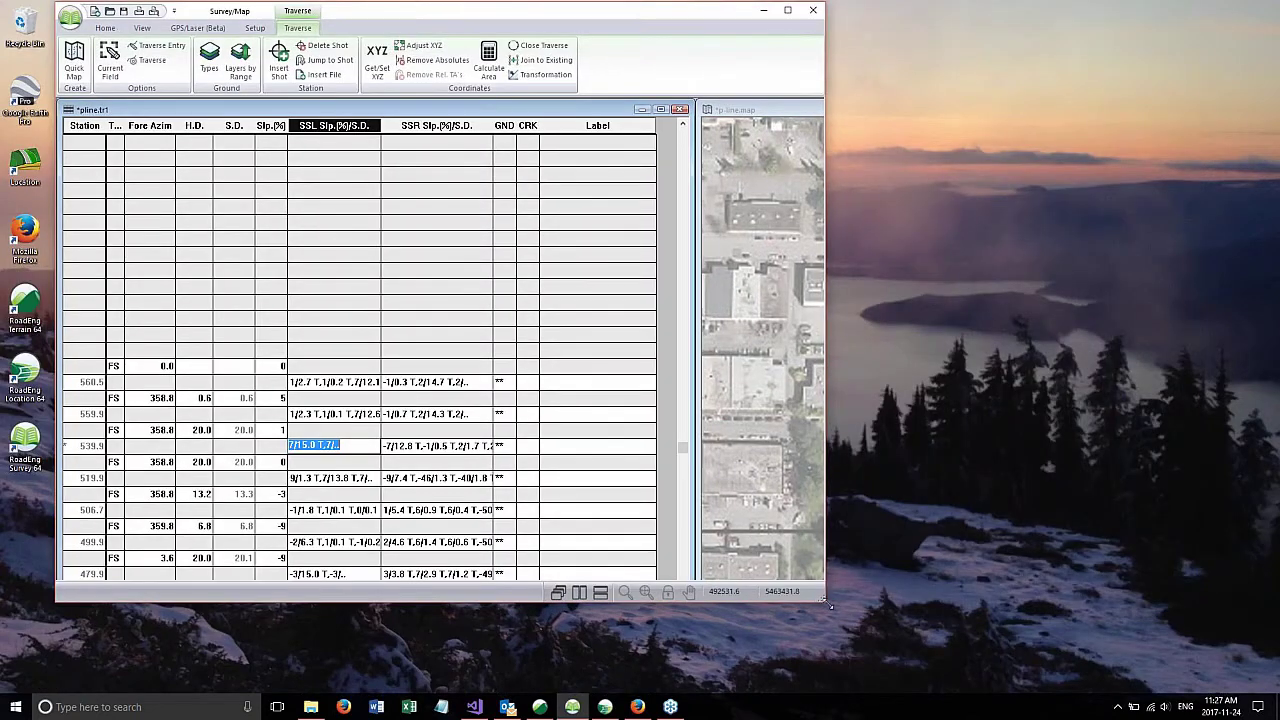
pyautogui.doubleClick(758, 111)
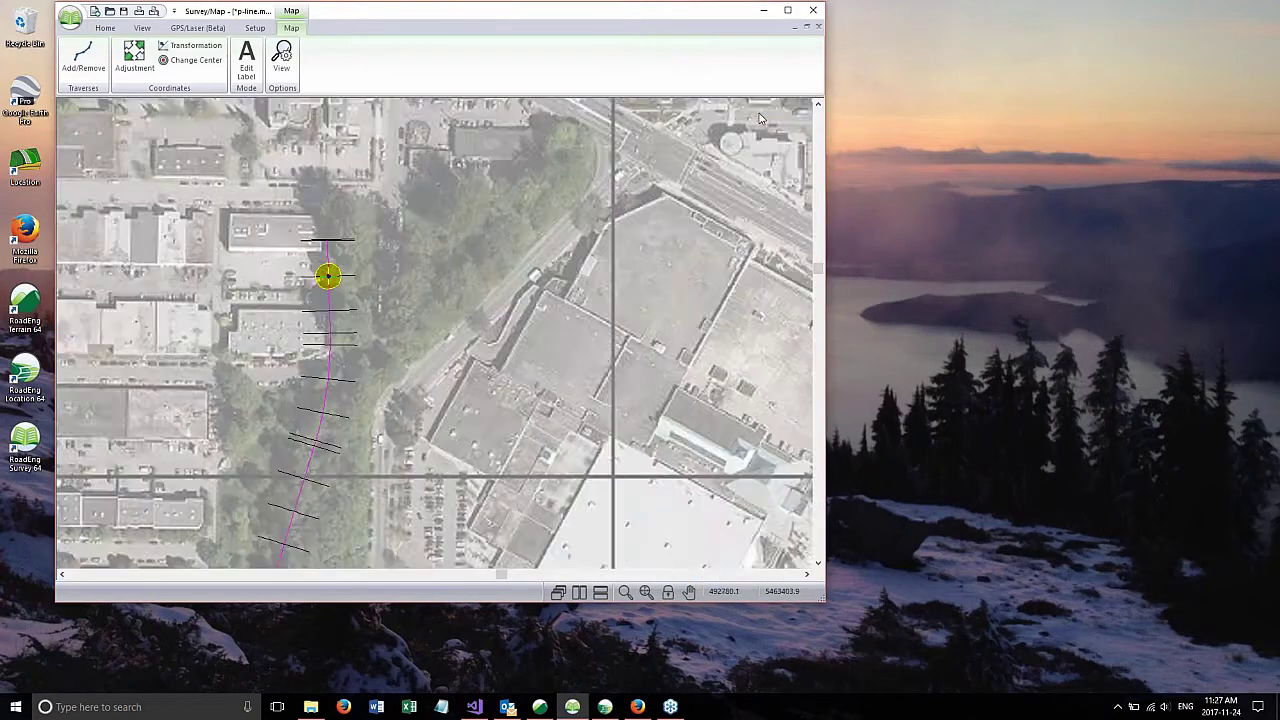
# Step: Examine the p-line traverse, the GPS position and the surrounding area at several zoom levels in the map
pyautogui.scroll(-2, 512, 347)
pyautogui.moveTo(480, 400); pyautogui.dragTo(534, 223)
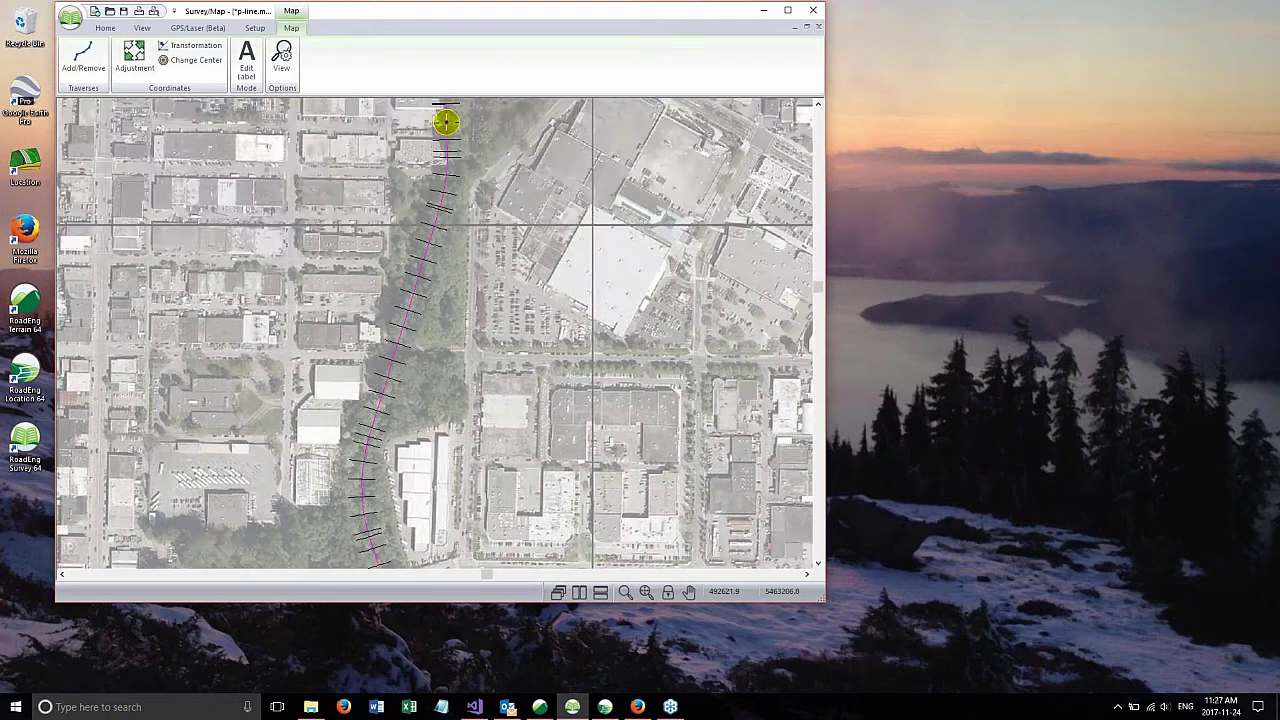
pyautogui.scroll(-2, 434, 334)
pyautogui.scroll(4, 434, 334)
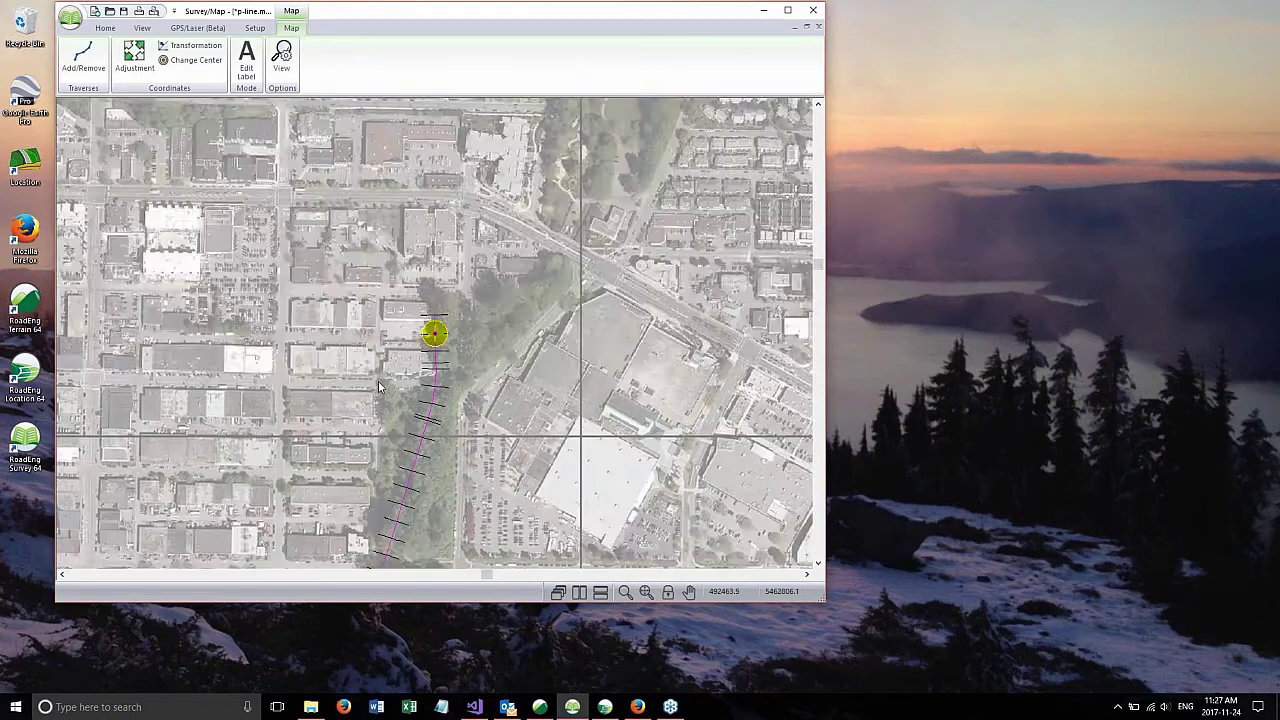
pyautogui.scroll(-2, 509, 229)
pyautogui.moveTo(510, 175); pyautogui.dragTo(465, 452)
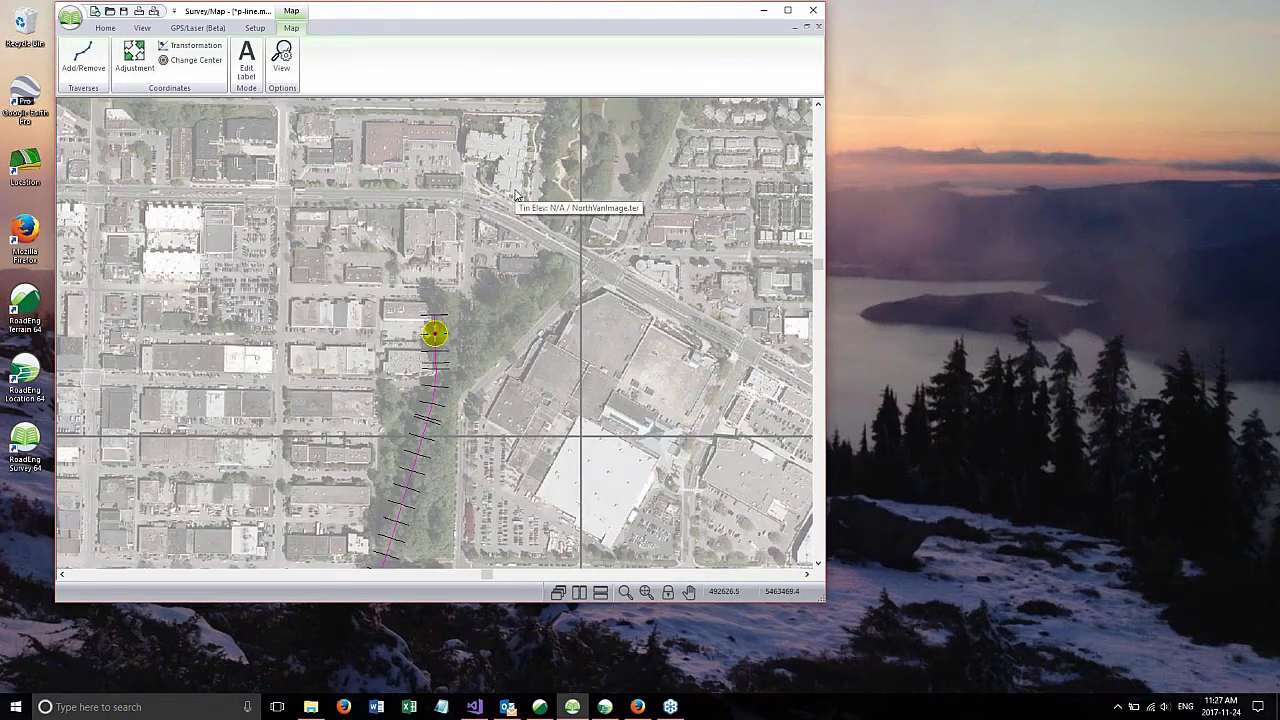
pyautogui.moveTo(446, 18); pyautogui.dragTo(425, 31)
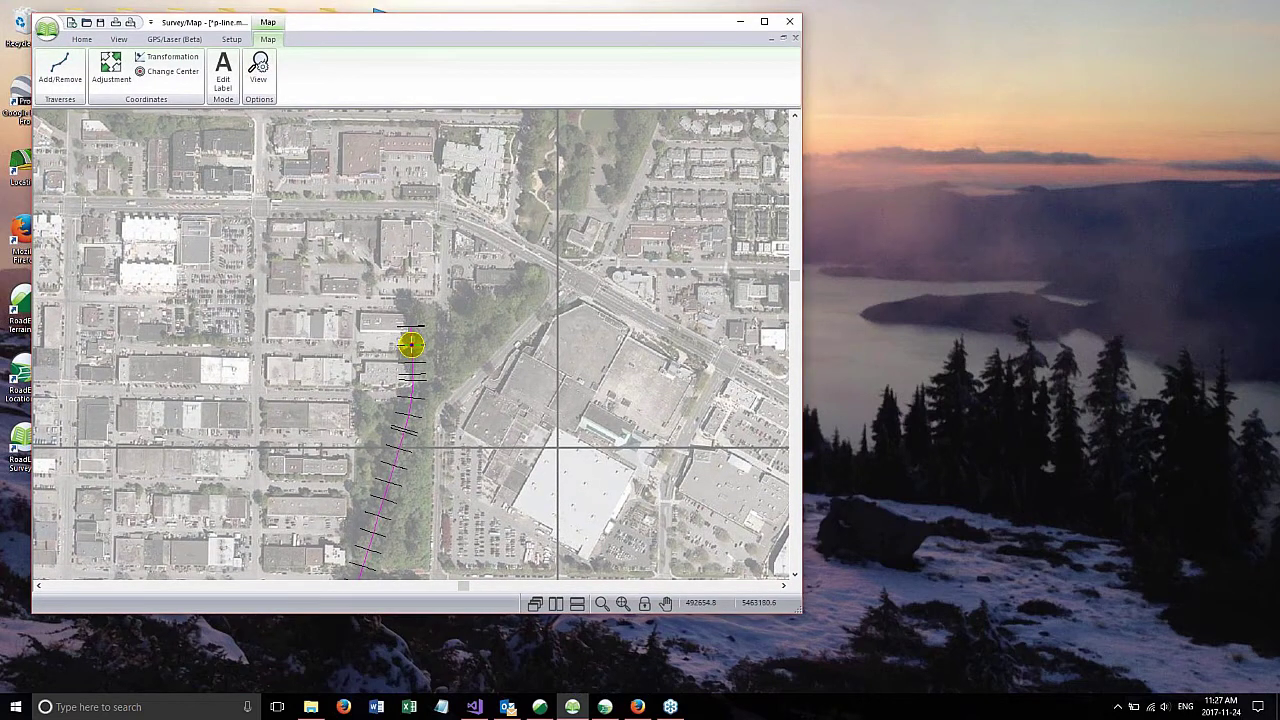
pyautogui.moveTo(522, 473); pyautogui.dragTo(536, 114, button='middle')
pyautogui.moveTo(564, 166); pyautogui.dragTo(554, 306, button='middle')
# Step: Turn off the GPS Scroll Lock and tile the p-line map and traverse windows side by side
pyautogui.click(174, 39)
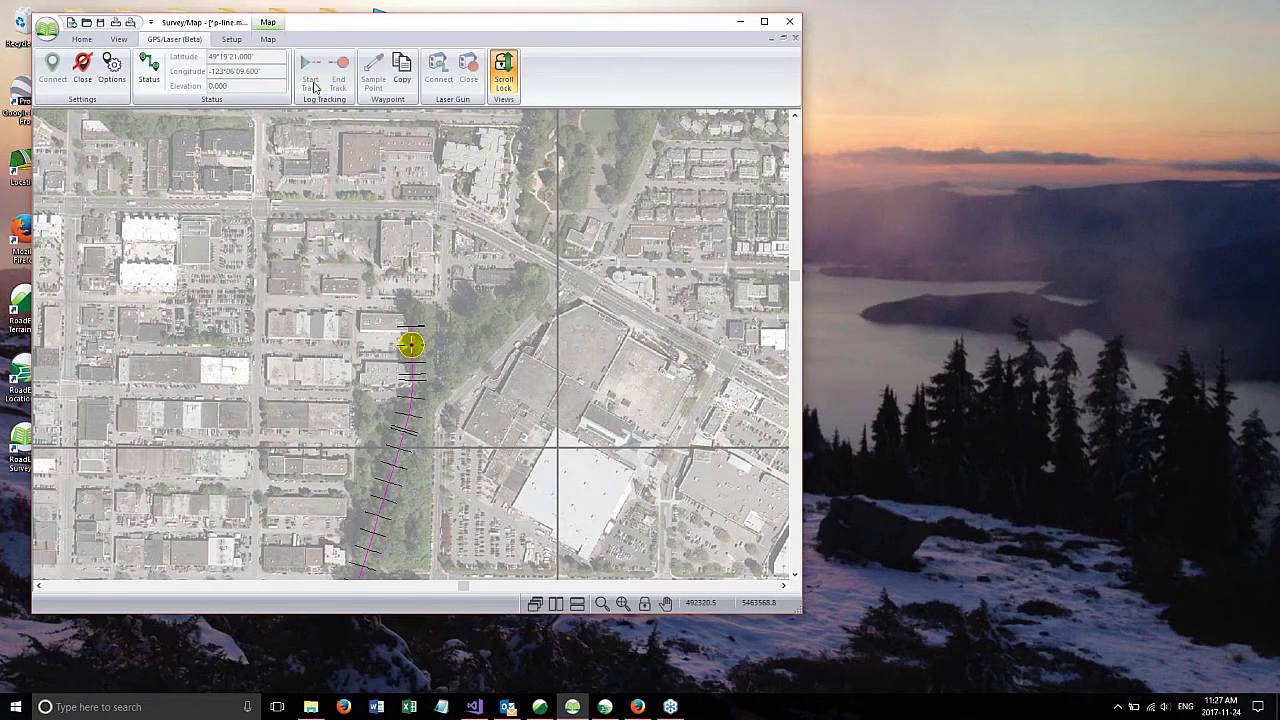
pyautogui.click(505, 66)
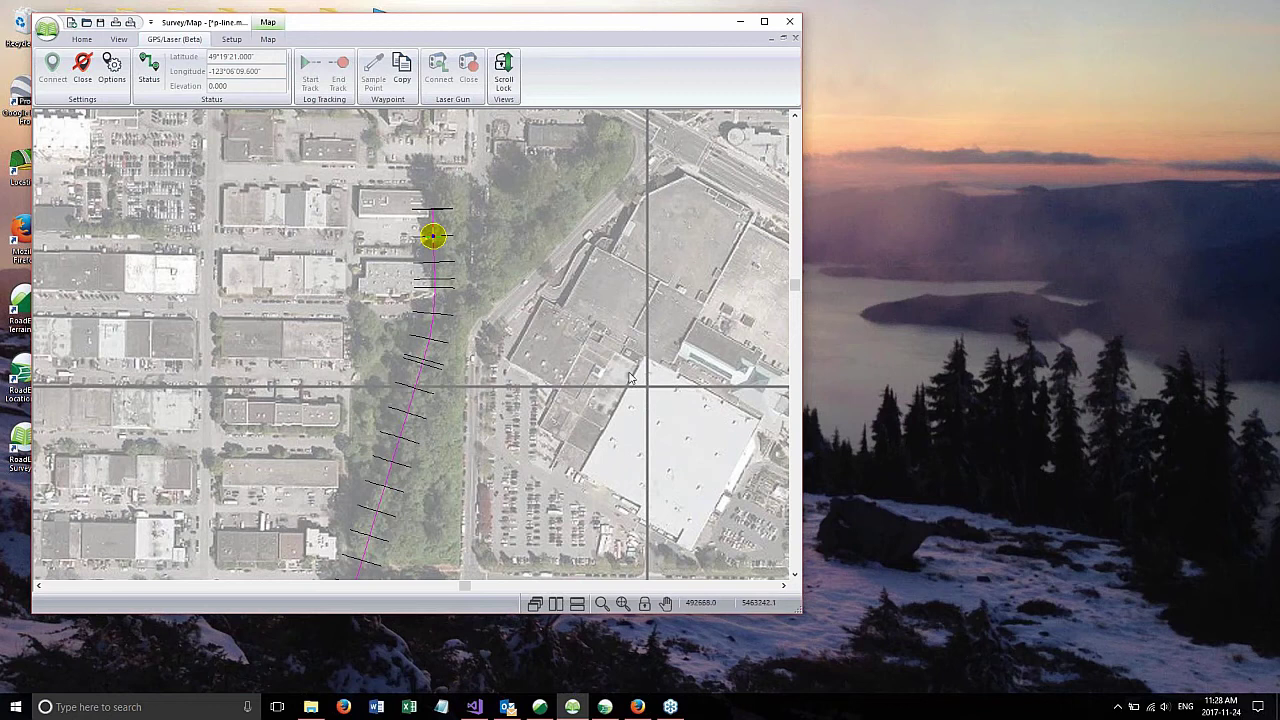
pyautogui.click(577, 604)
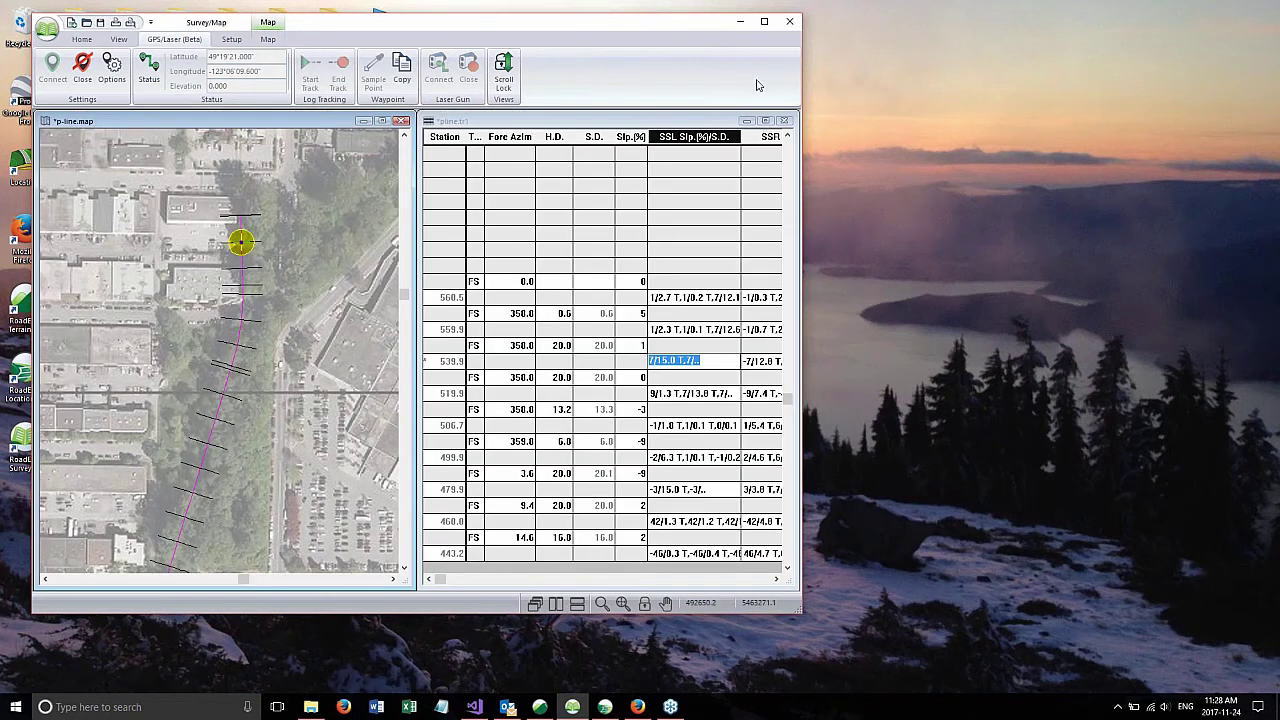
# Step: Maximize Survey/Map and retile the p-line map and traverse windows side by side to fill it
pyautogui.click(764, 21)
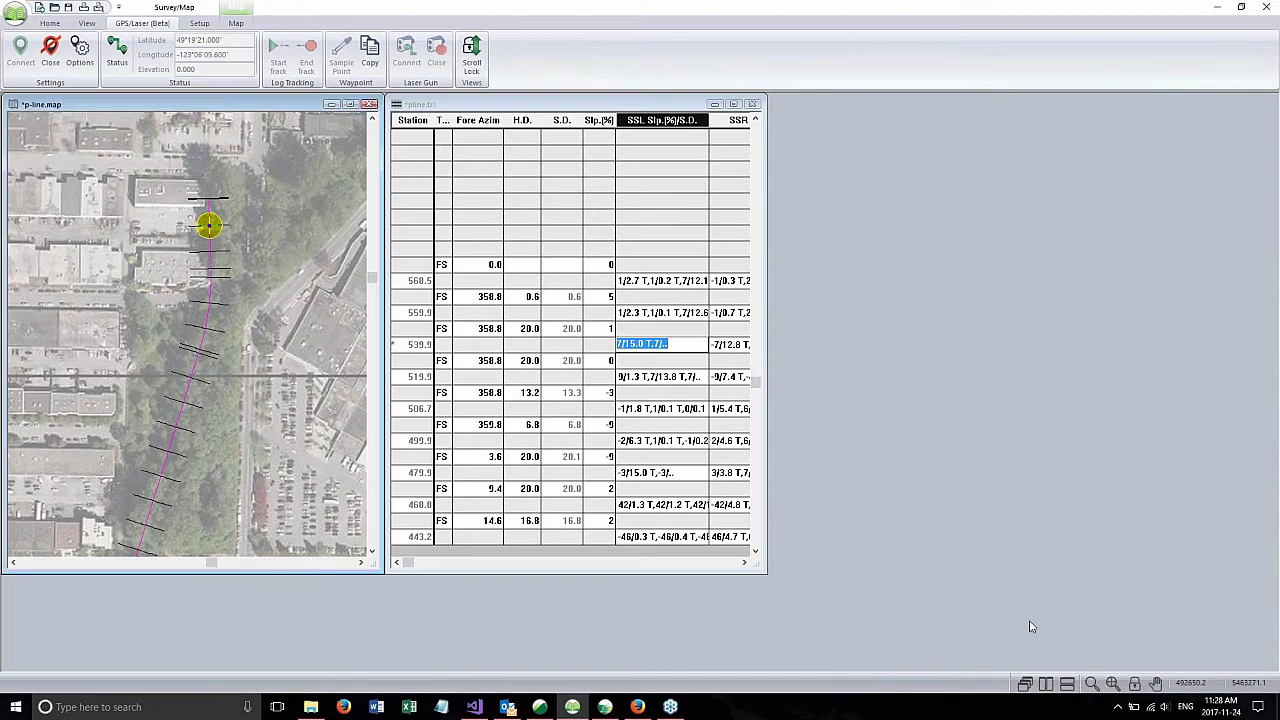
pyautogui.click(1067, 683)
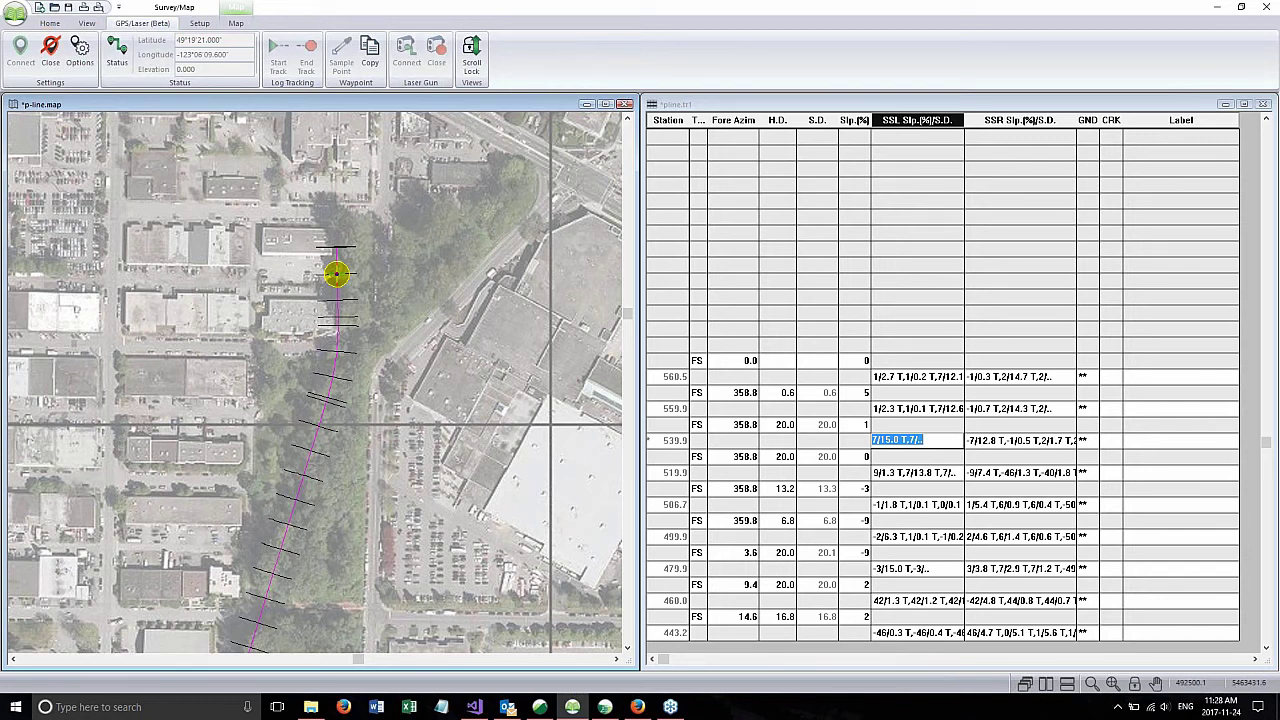
# Step: Remove the absolute X, Y coordinates from traverse station 539.9 and apply the change
pyautogui.click(700, 104)
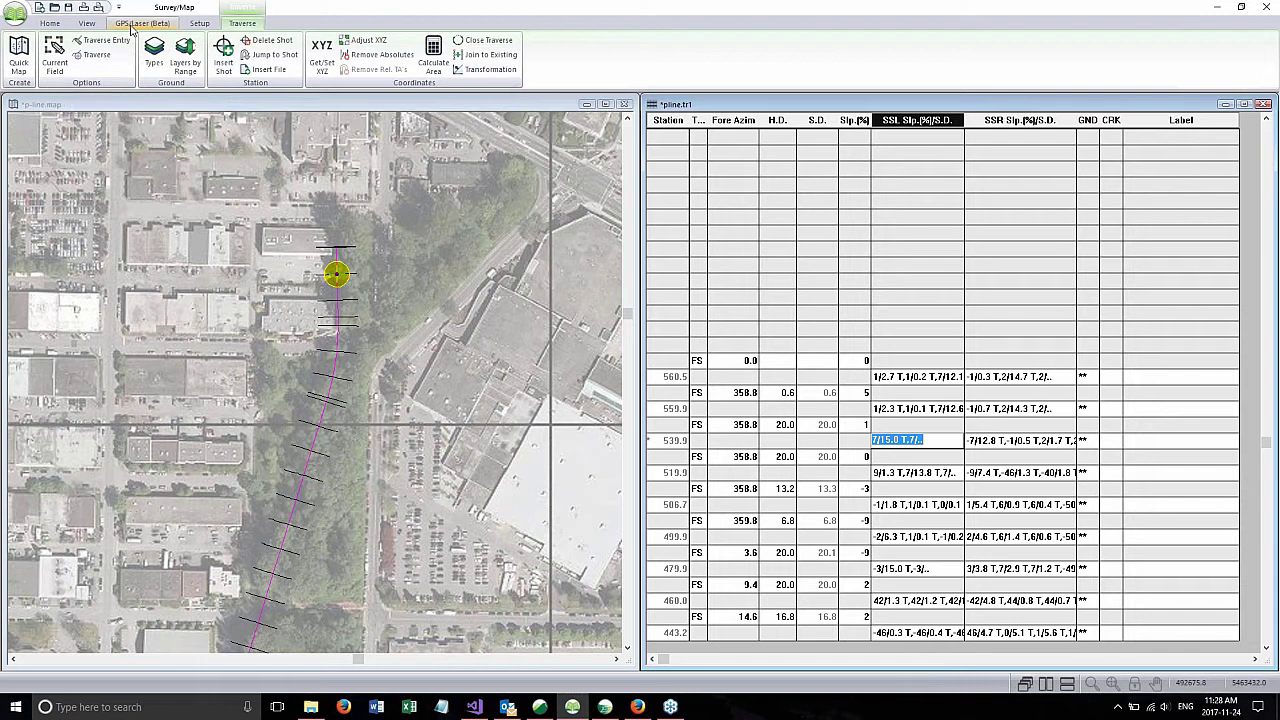
pyautogui.click(320, 52)
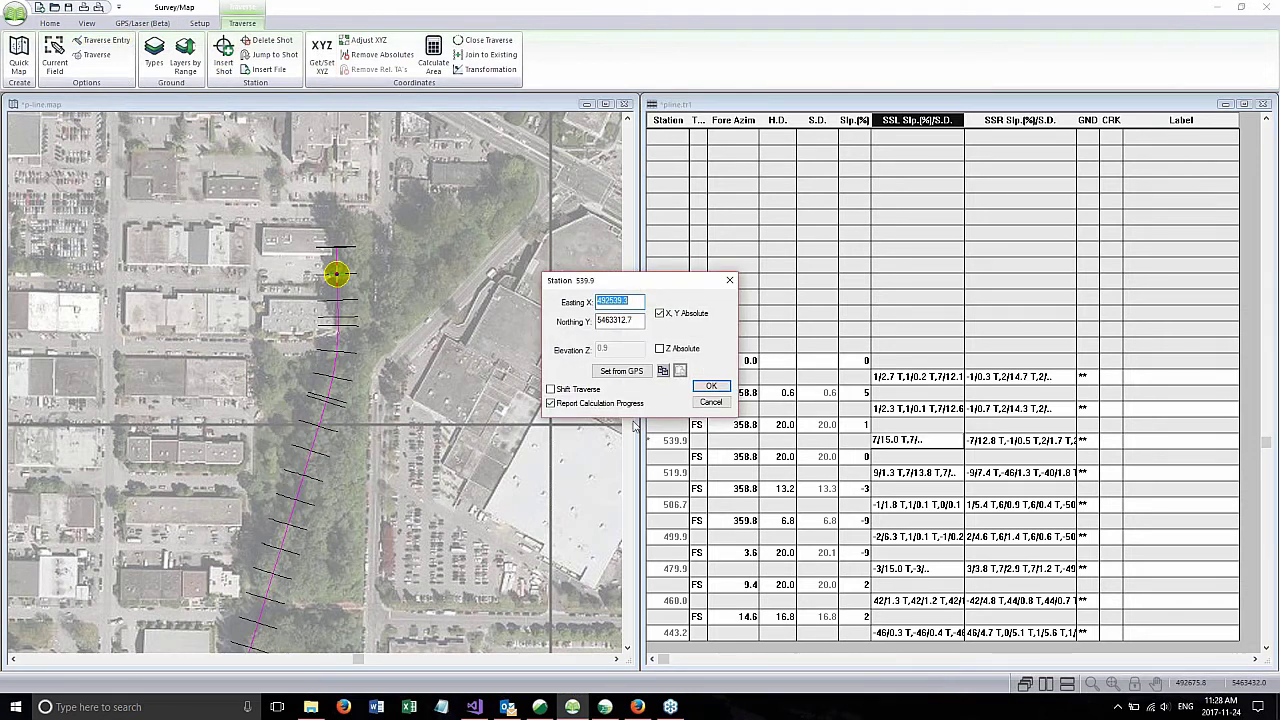
pyautogui.click(666, 314)
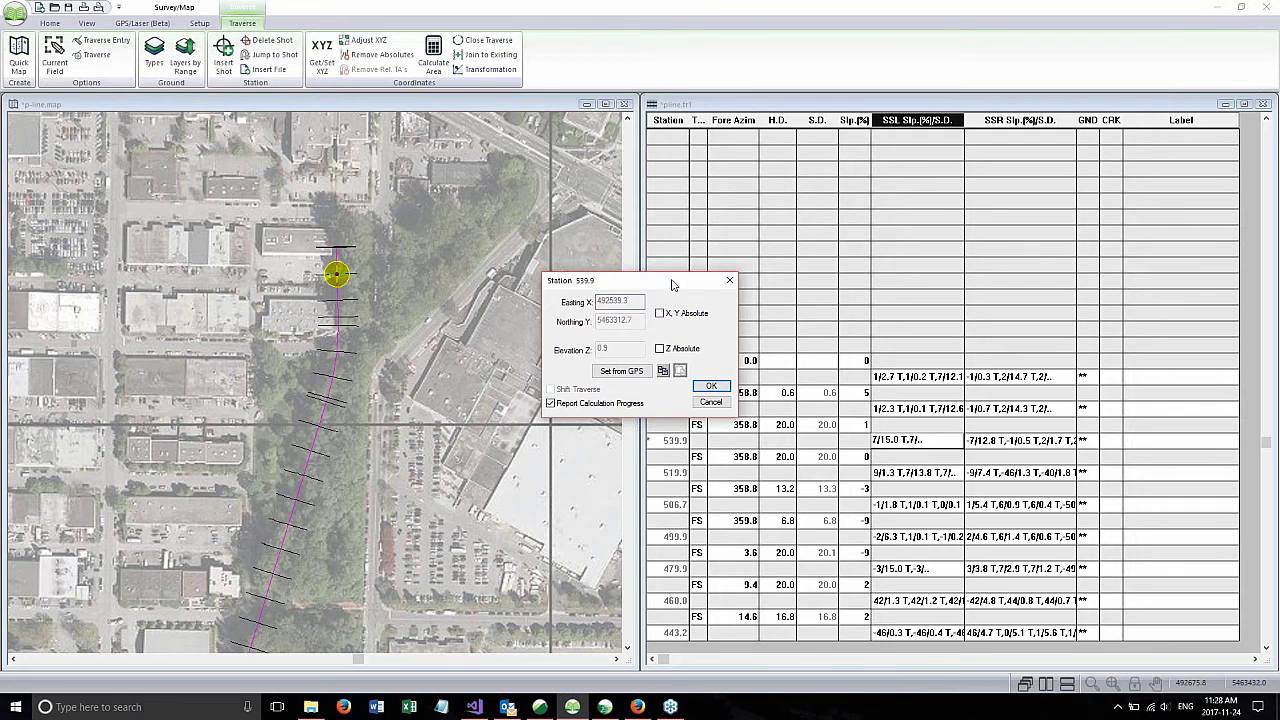
pyautogui.moveTo(675, 282); pyautogui.dragTo(864, 224)
pyautogui.click(903, 327)
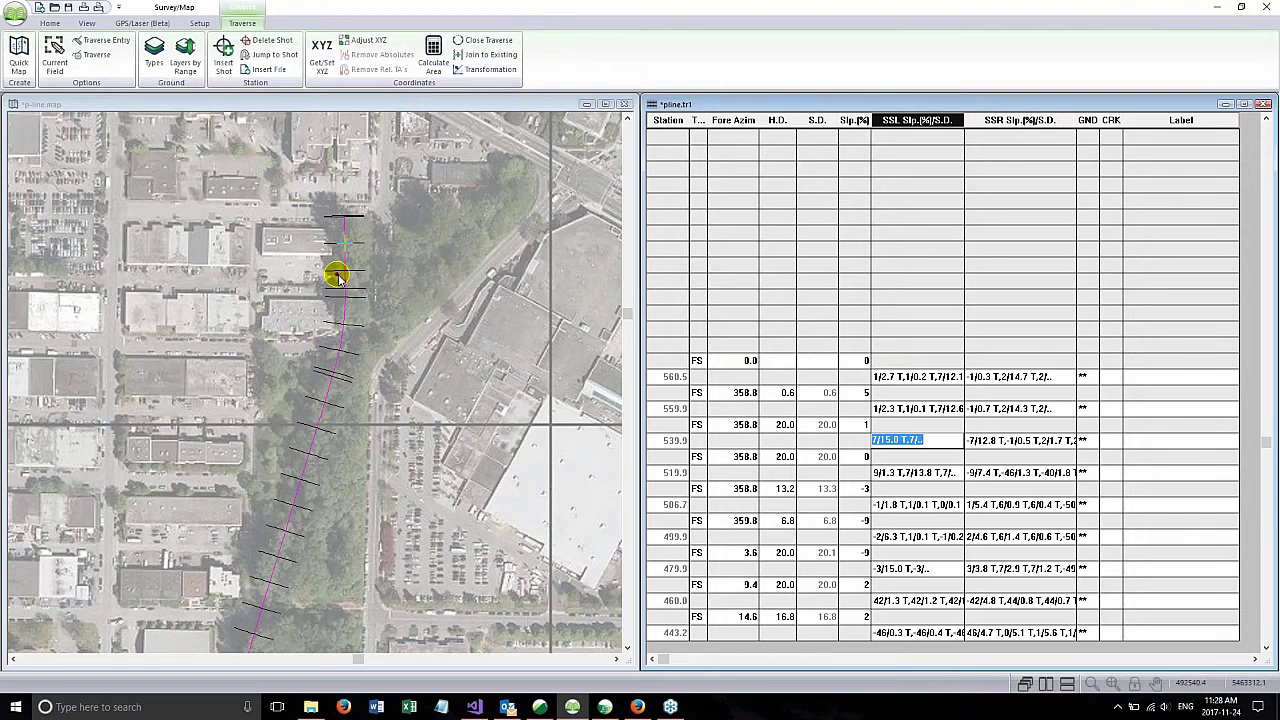
# Step: Examine the recalculated p-line south of the GPS position in the map and bring up the GPS/laser tools
pyautogui.click(300, 550)
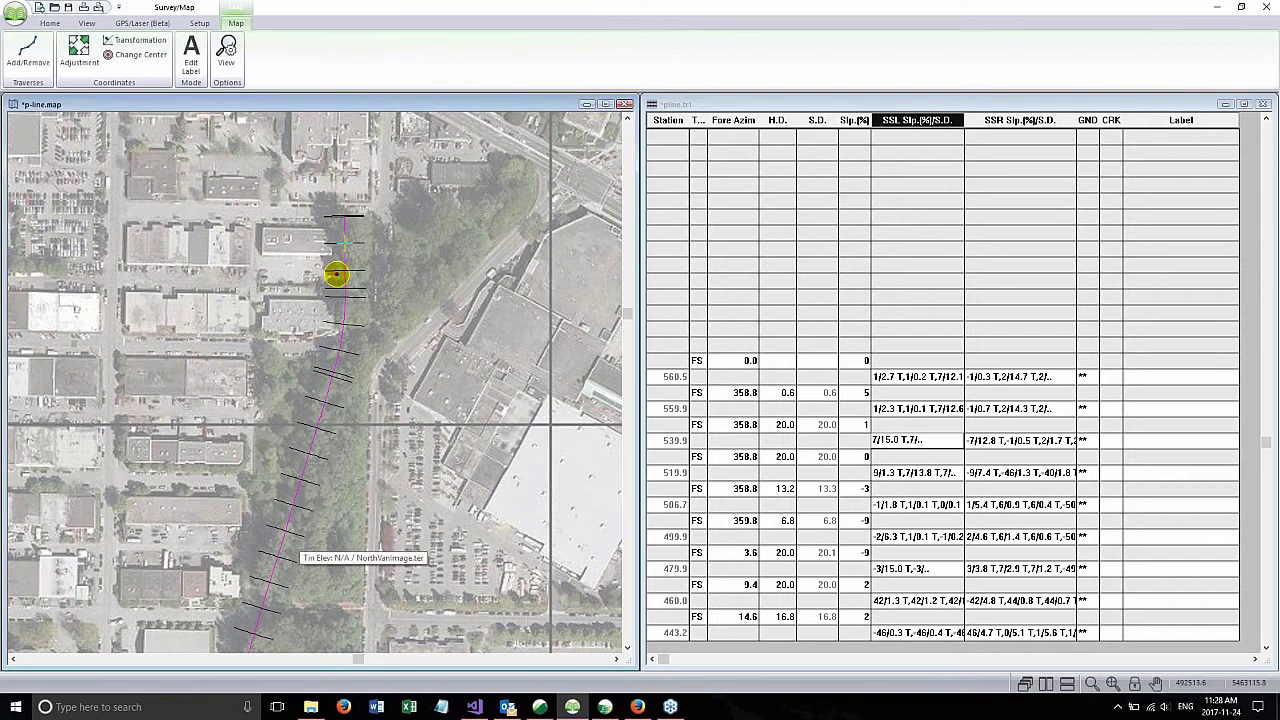
pyautogui.moveTo(300, 552); pyautogui.dragTo(340, 394)
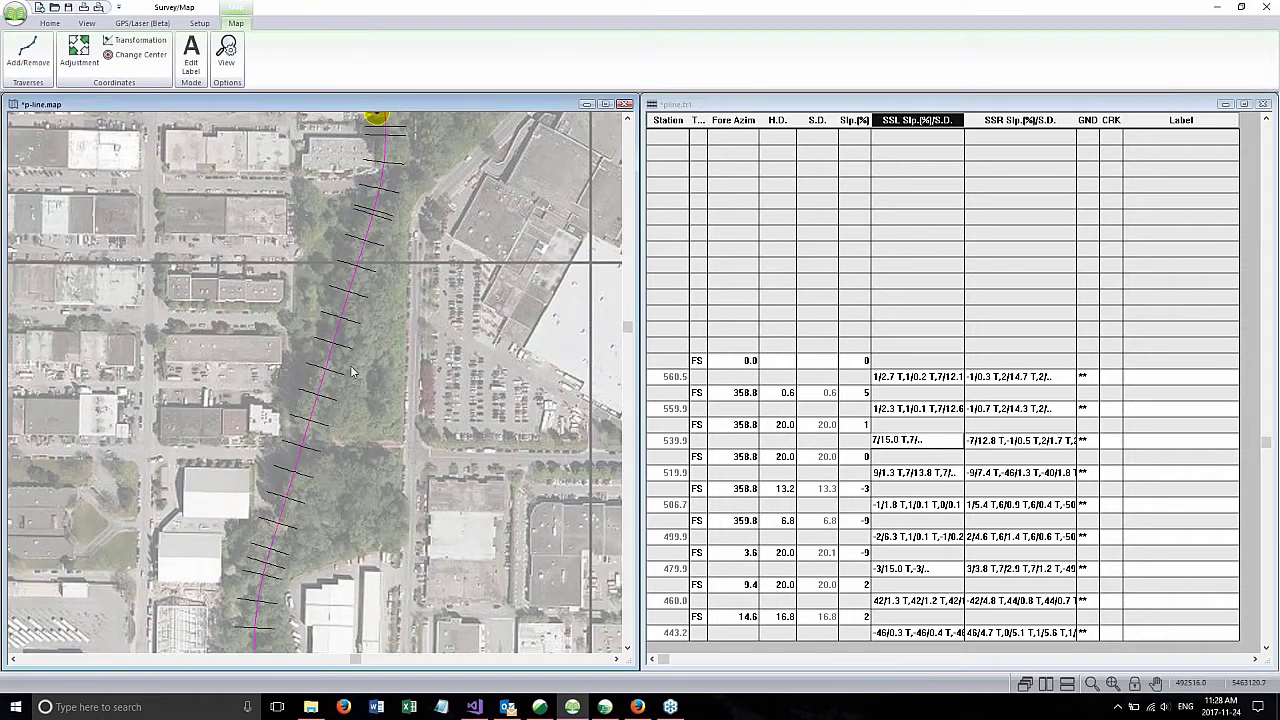
pyautogui.scroll(-1, 352, 372)
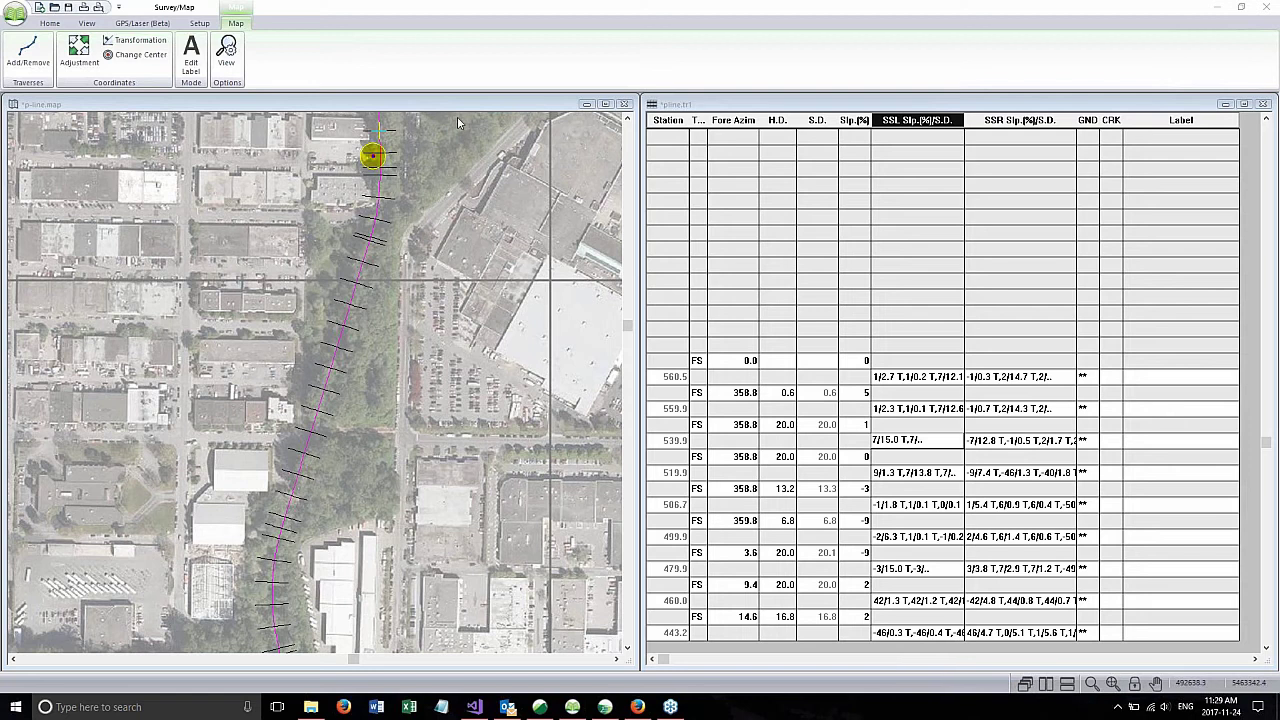
pyautogui.click(142, 23)
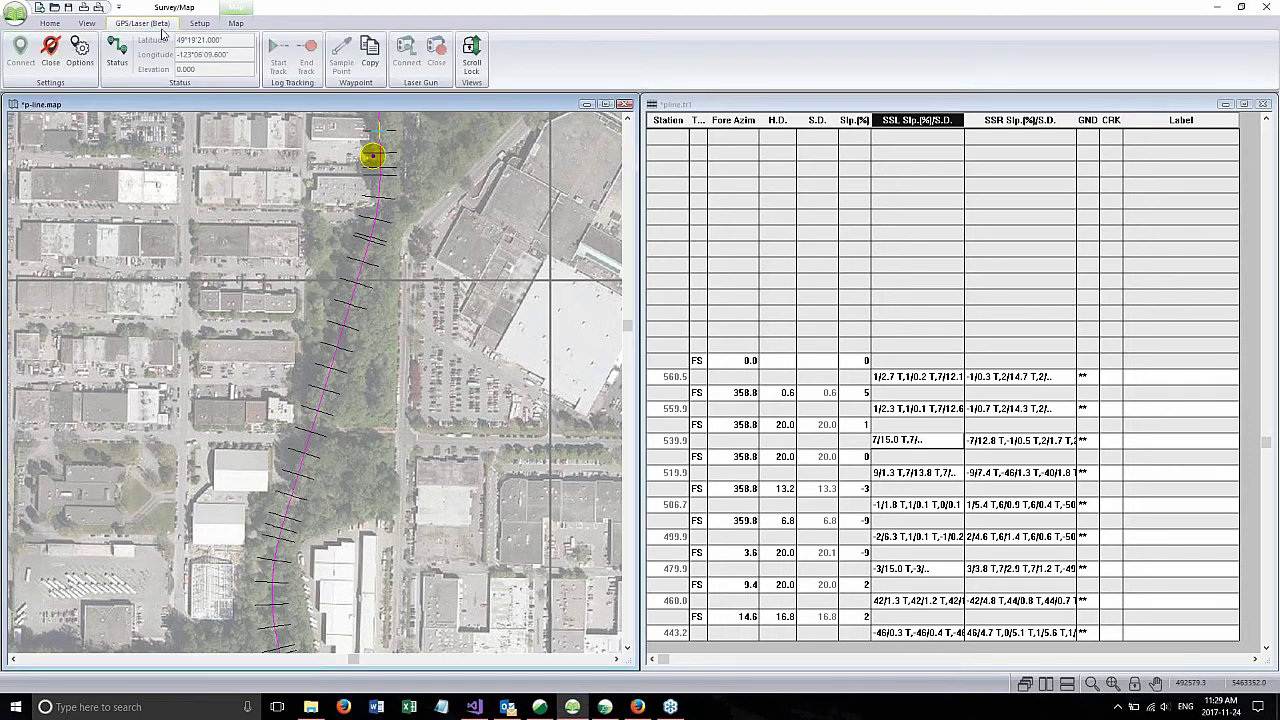